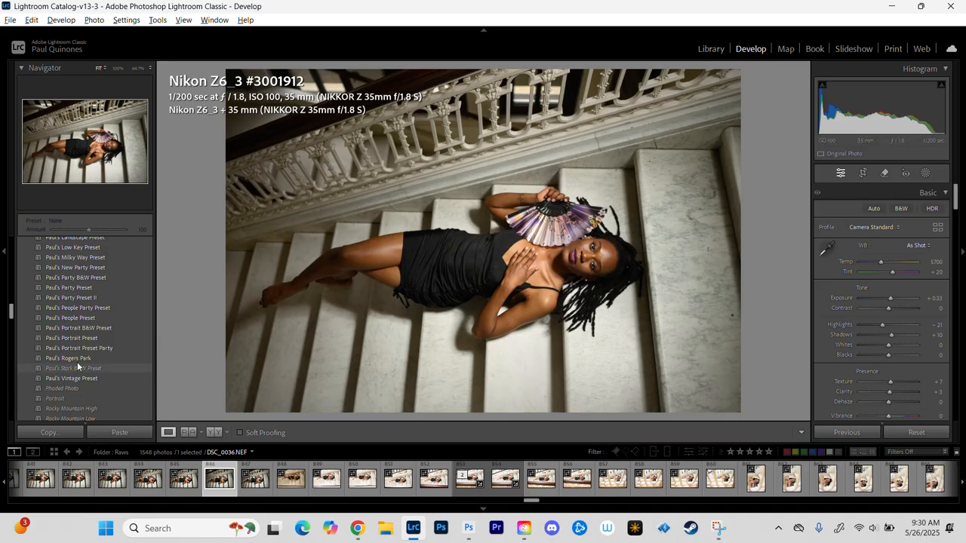
Step: Apply the personal custom preset named Portrait Preset to the photo of the woman on the marble stairs
click(76, 339)
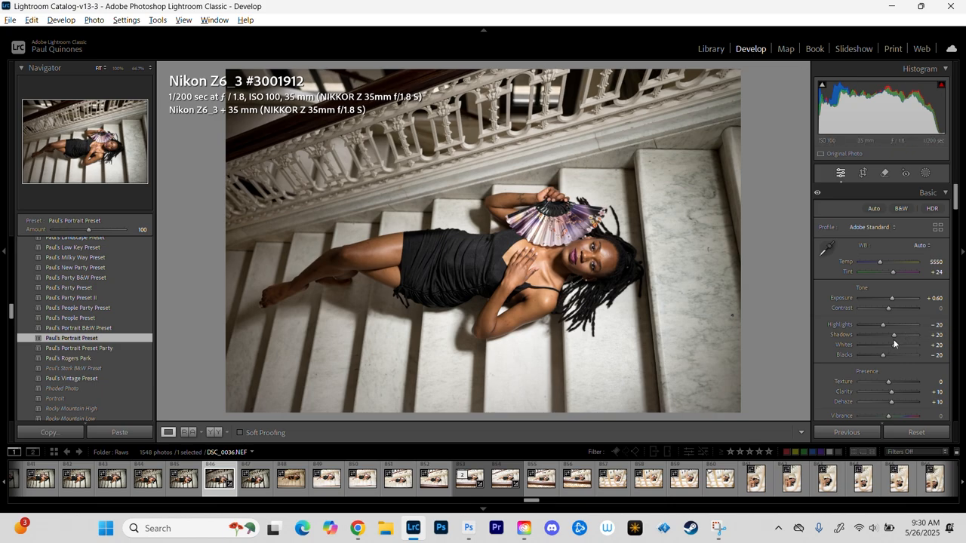
Step: Try Shadows and Clarity at +100 one after the other, returning Shadows to 20 and Clarity to 10
drag(894, 337, 953, 330)
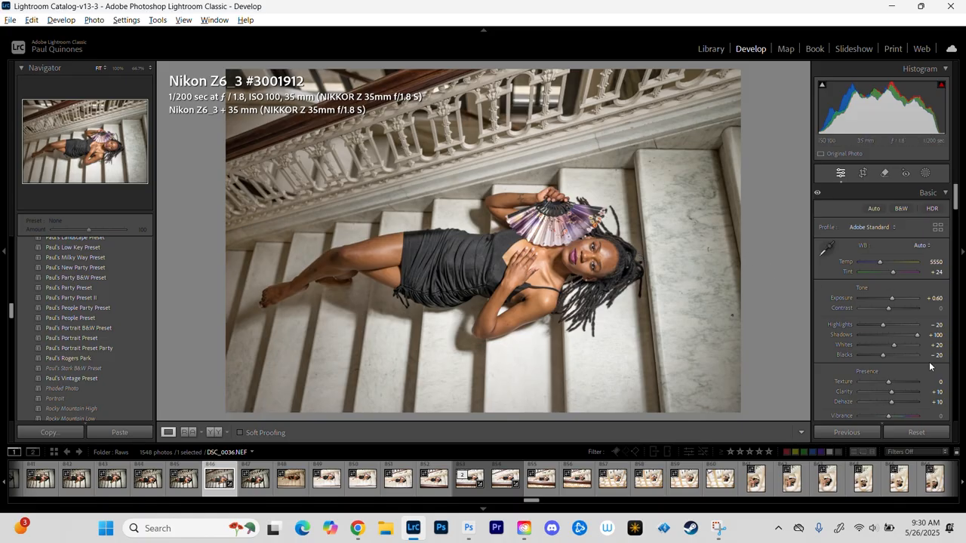
click(936, 335)
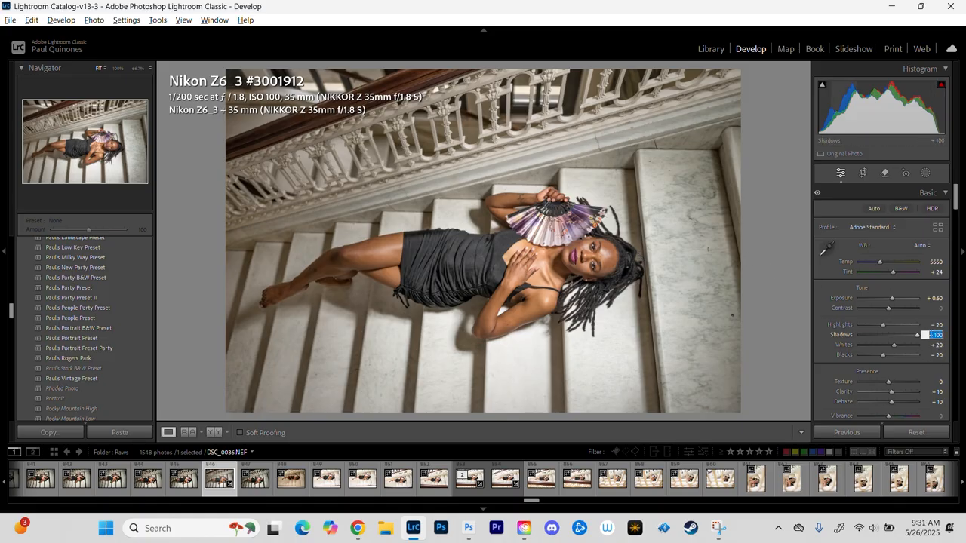
text(20)
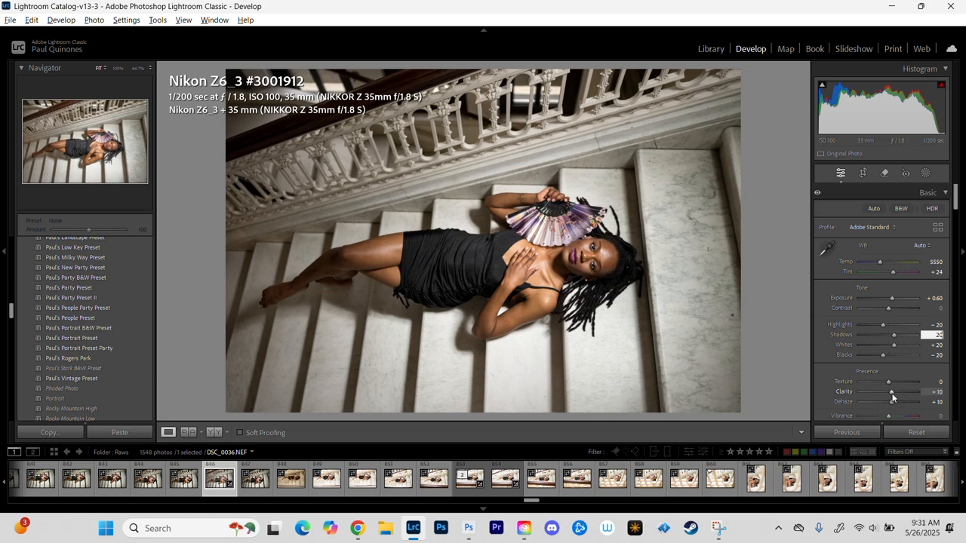
drag(892, 393, 921, 392)
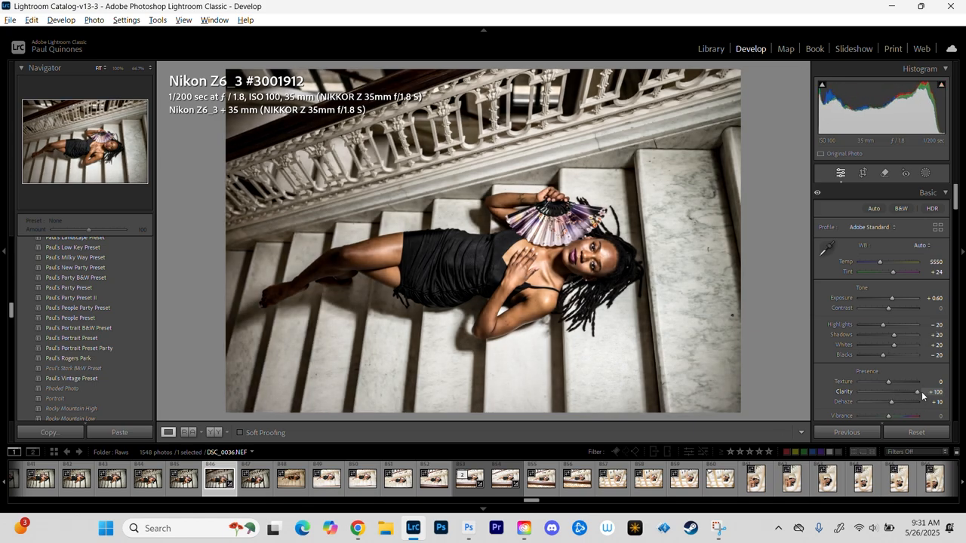
click(596, 255)
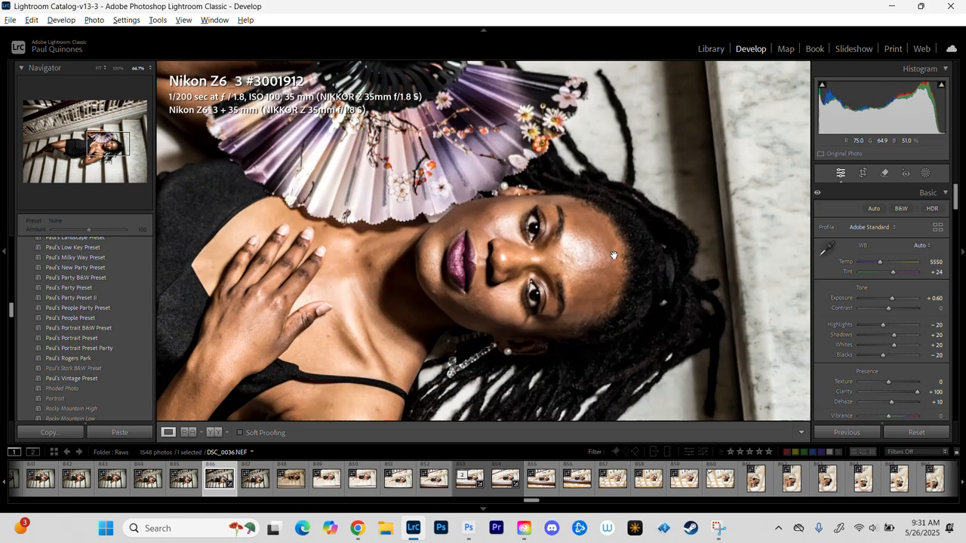
click(937, 392)
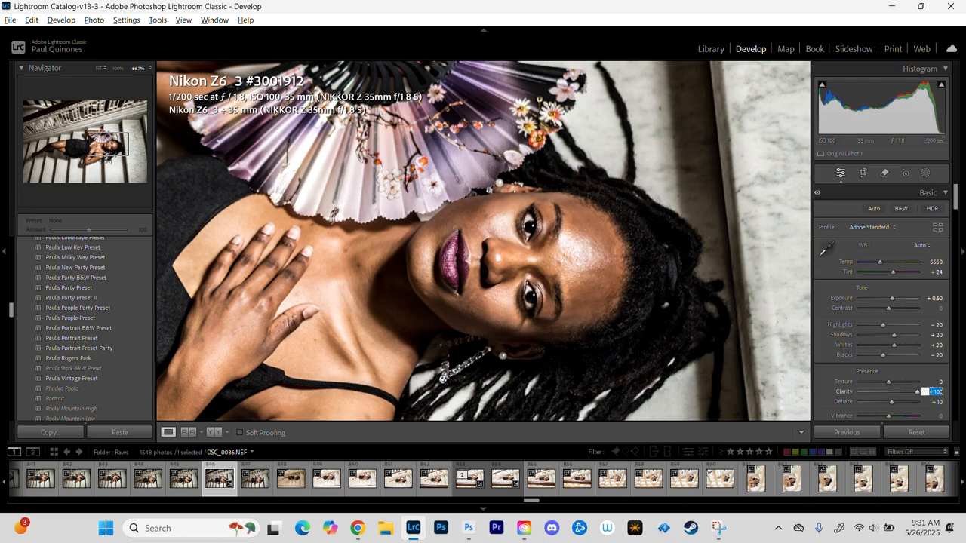
text(10)
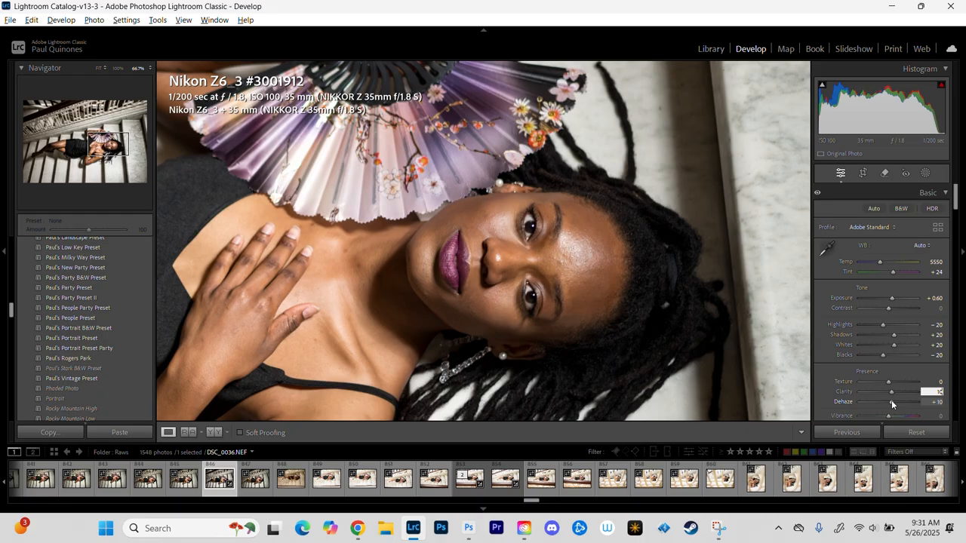
Step: Try Dehaze and Texture at +100 one after the other, returning Dehaze to 10 and Texture to 0
drag(891, 403, 956, 406)
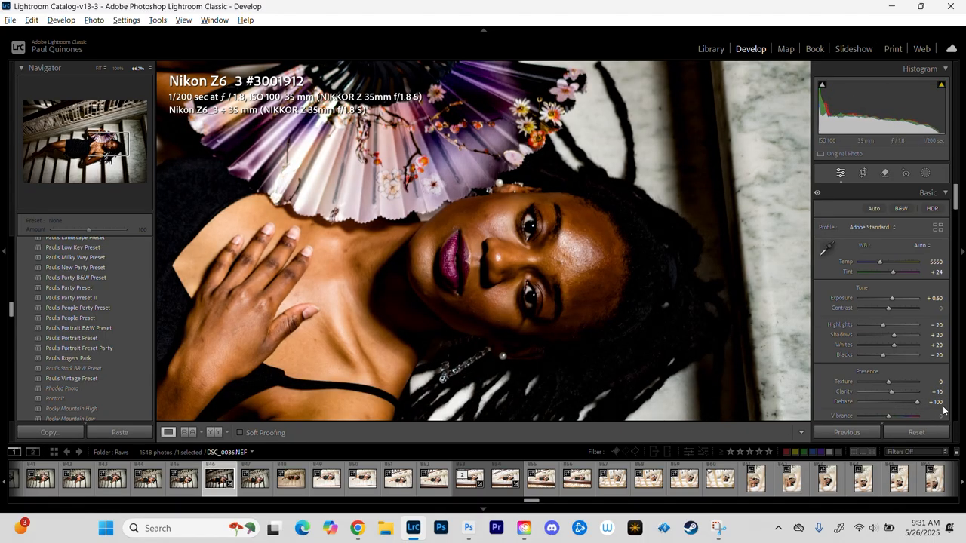
click(935, 403)
text(10)
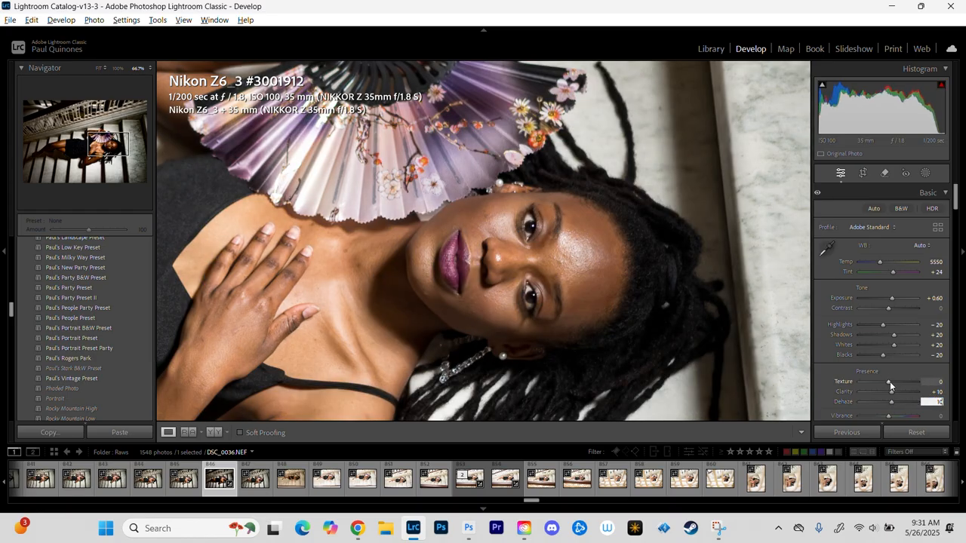
drag(889, 385, 938, 381)
click(937, 381)
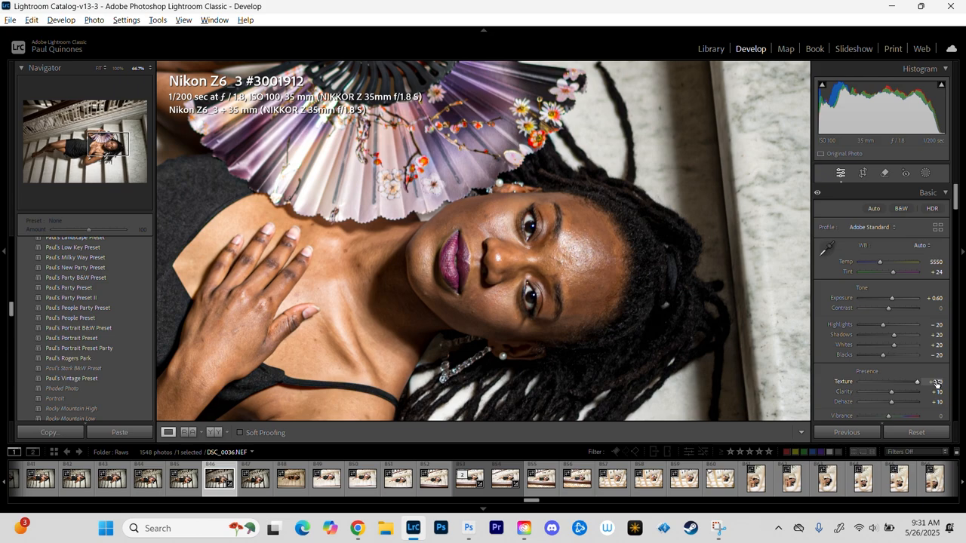
click(936, 382)
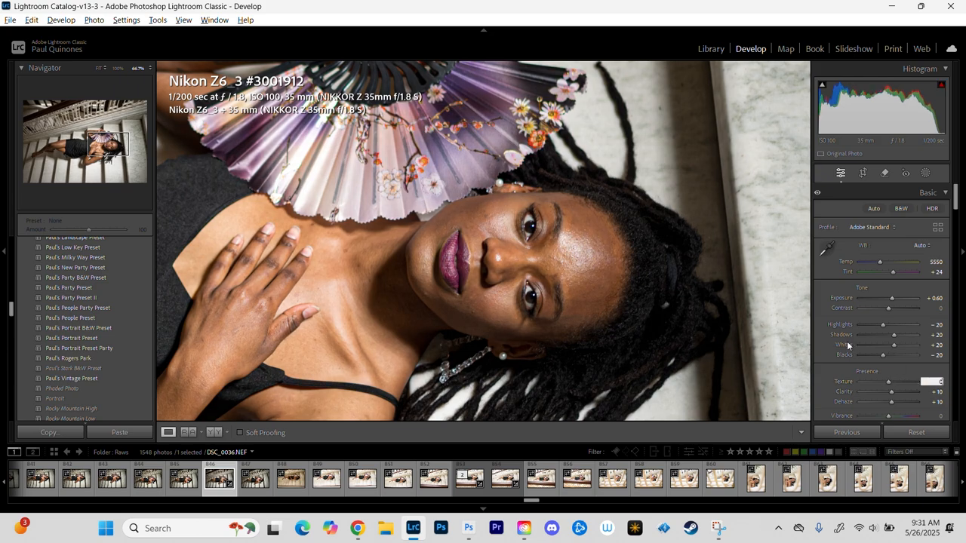
click(427, 204)
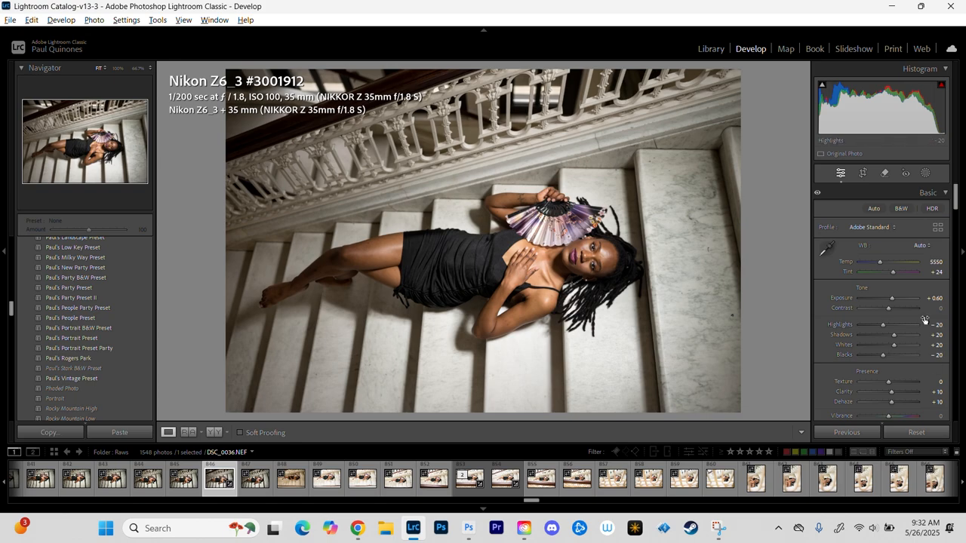
Step: Create a Select Subject mask on the woman, with Exposure 0.20 and Contrast 12, and finish masking
click(926, 175)
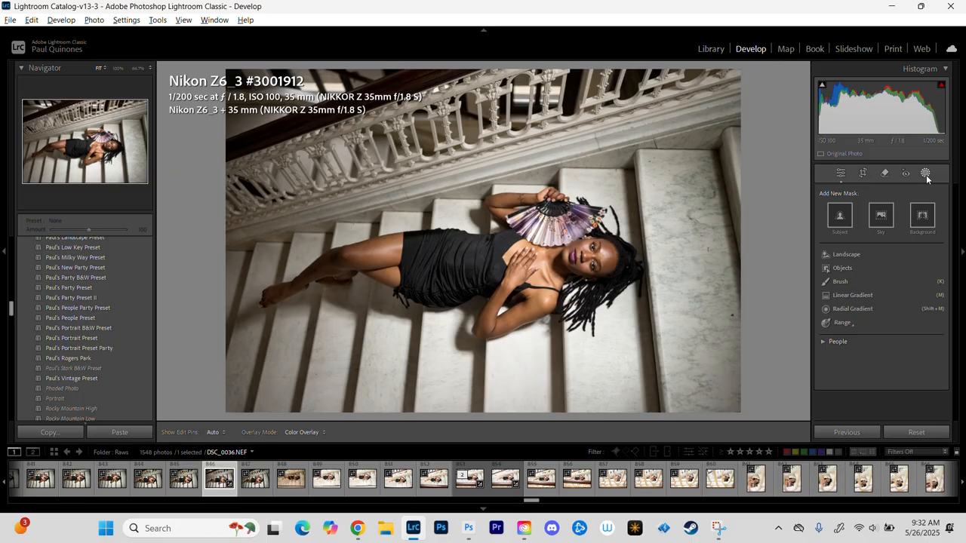
click(842, 217)
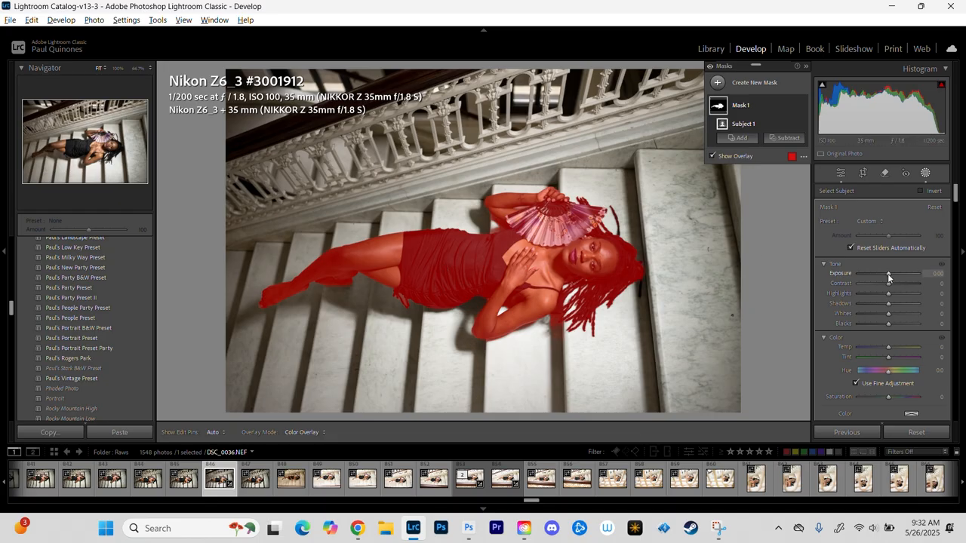
drag(888, 273, 888, 283)
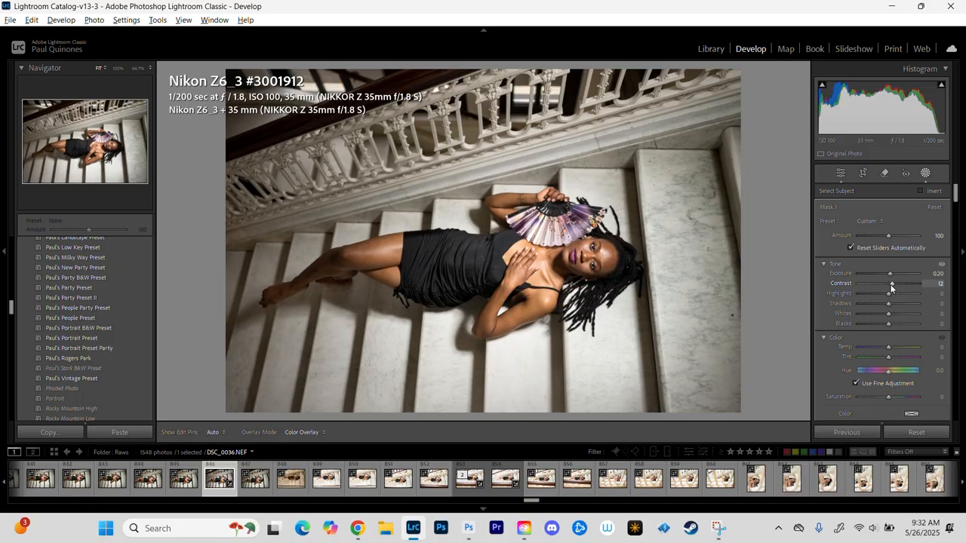
drag(893, 284, 893, 284)
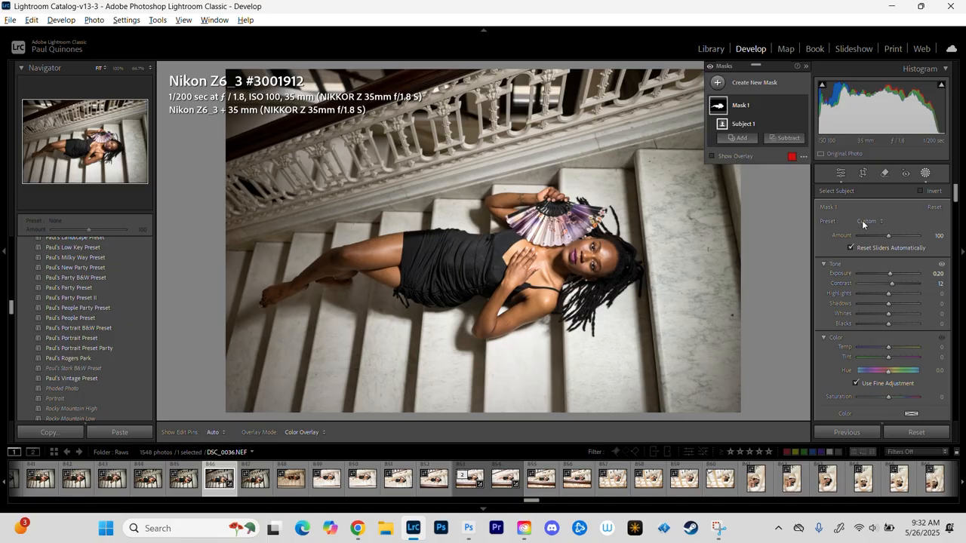
click(842, 174)
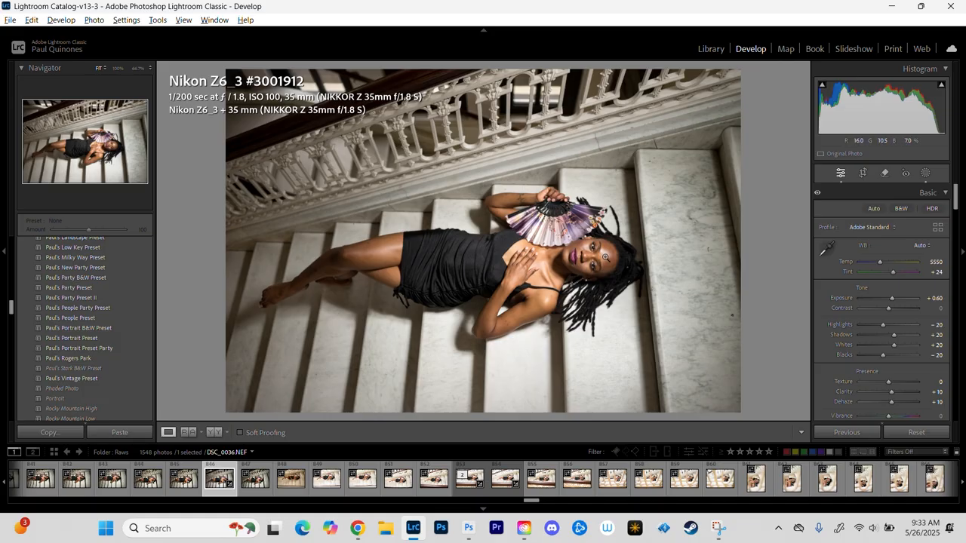
Step: Examine the woman's face, hand, dress and fan up close to check the edit
click(604, 258)
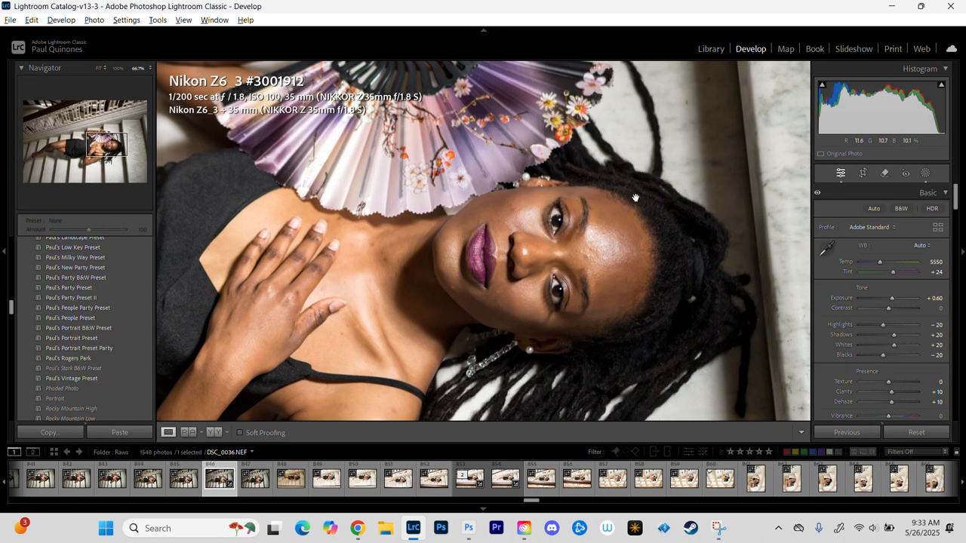
drag(365, 325, 574, 166)
drag(474, 147, 464, 424)
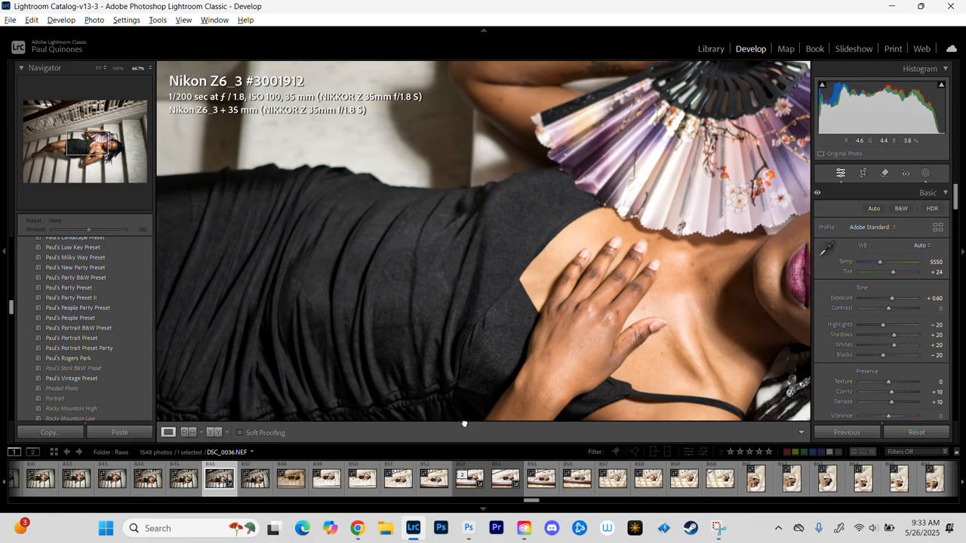
drag(324, 276, 494, 241)
drag(269, 219, 257, 257)
drag(578, 169, 448, 250)
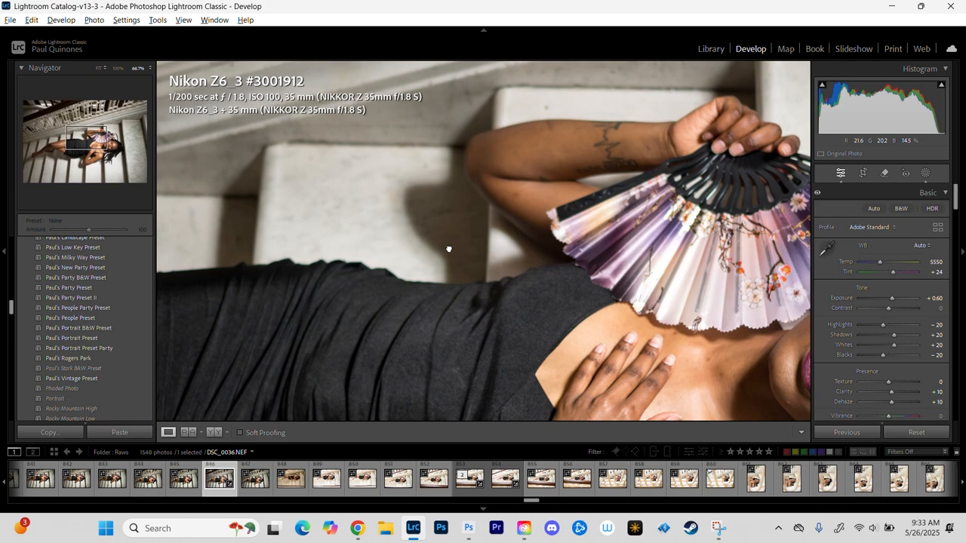
click(418, 184)
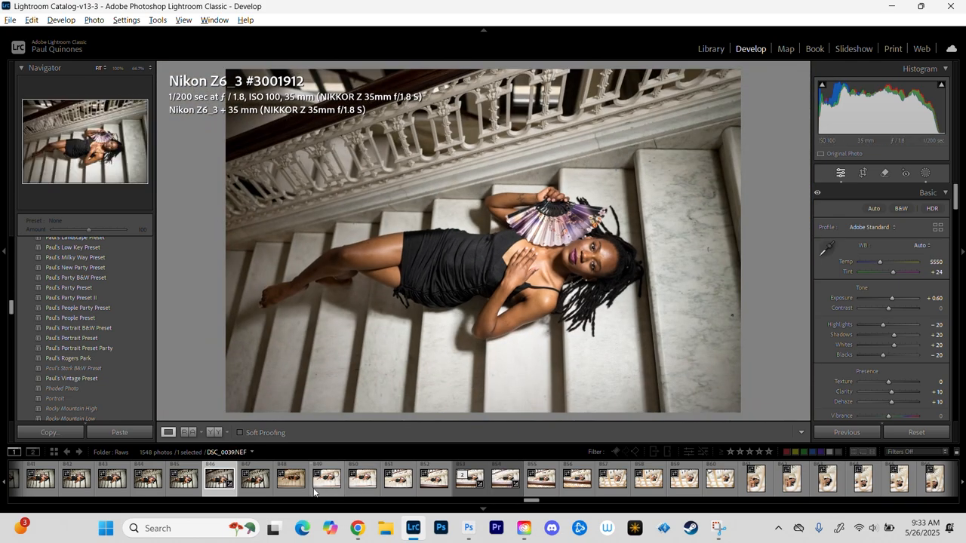
Step: Send DSC_0036.NEF from the filmstrip to Adobe Photoshop (Beta) for editing
right_click(226, 495)
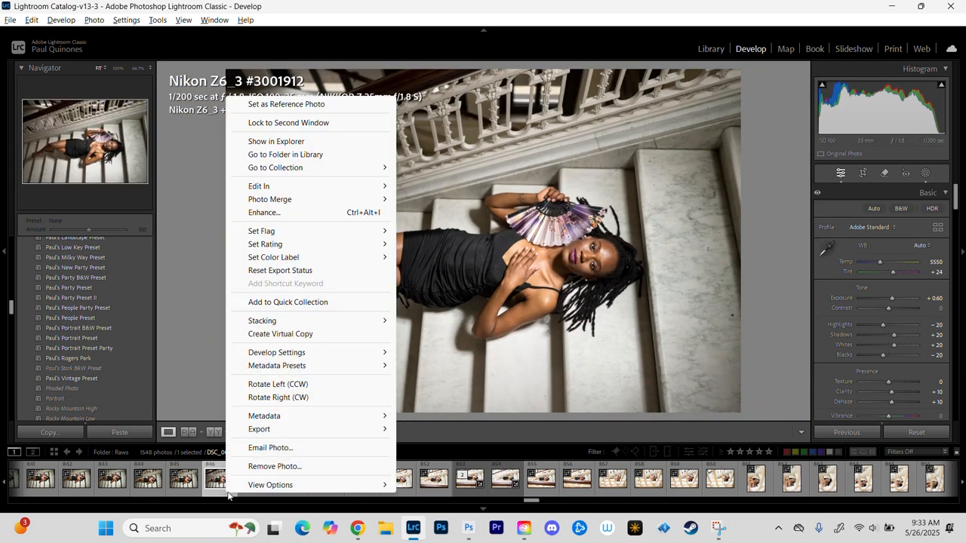
mouse_move(279, 193)
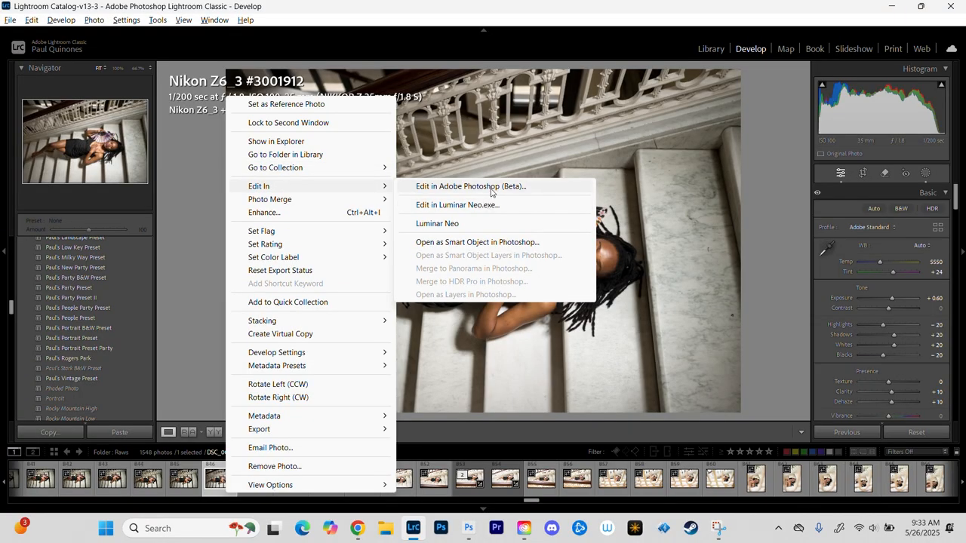
click(483, 186)
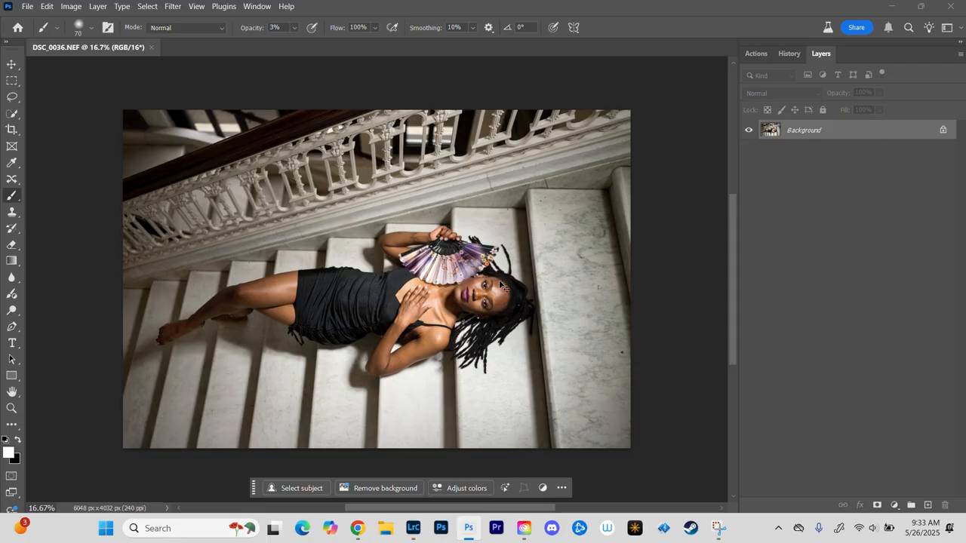
Step: Duplicate the Background layer of the photo for retouching the face
key(ctrl+1)
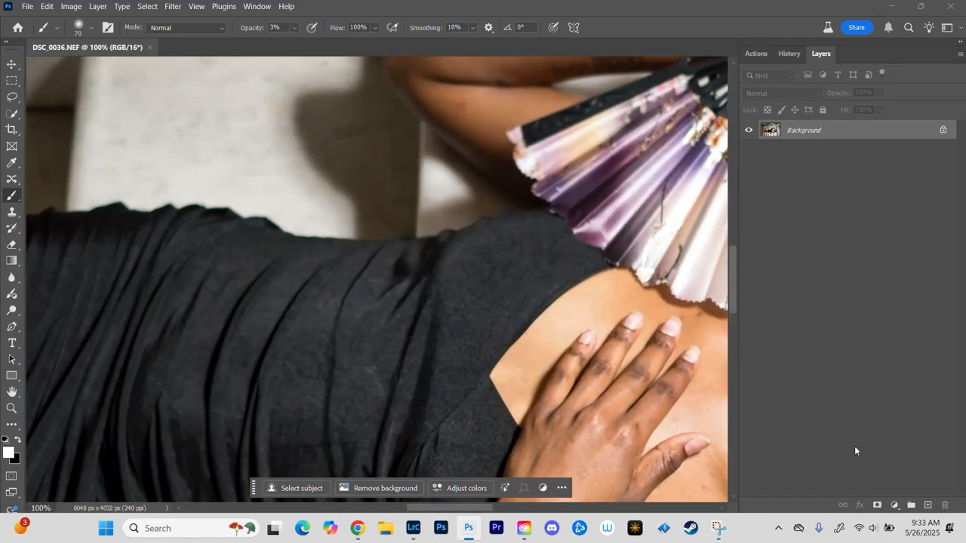
drag(587, 302, 37, 174)
mouse_move(361, 194)
mouse_down()
mouse_move(334, 263)
mouse_move(405, 201)
mouse_move(445, 276)
mouse_up()
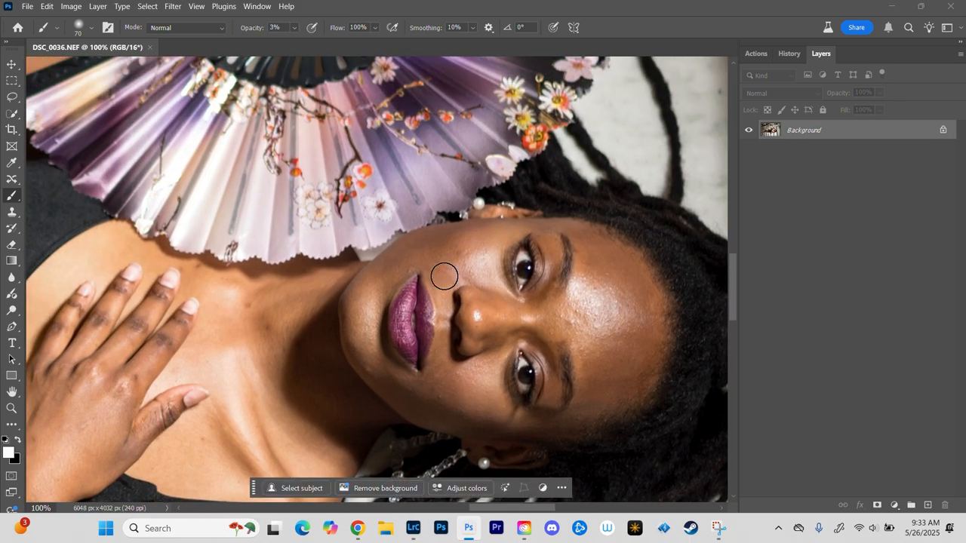
key(ctrl+j)
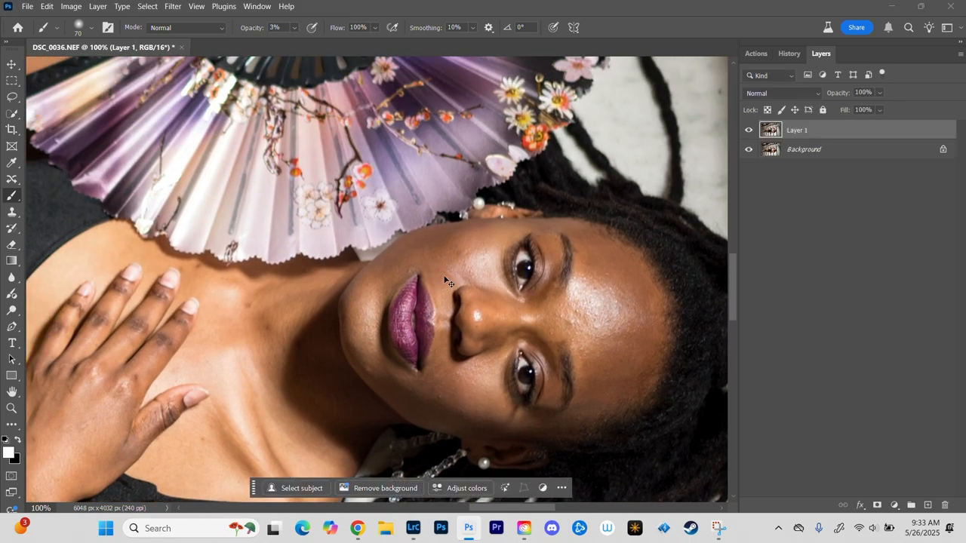
Step: Outline the blemishes on the forehead and between the eyebrows with the Content-Aware Move Tool, combining them in one selection
scroll(444, 276, up, 3)
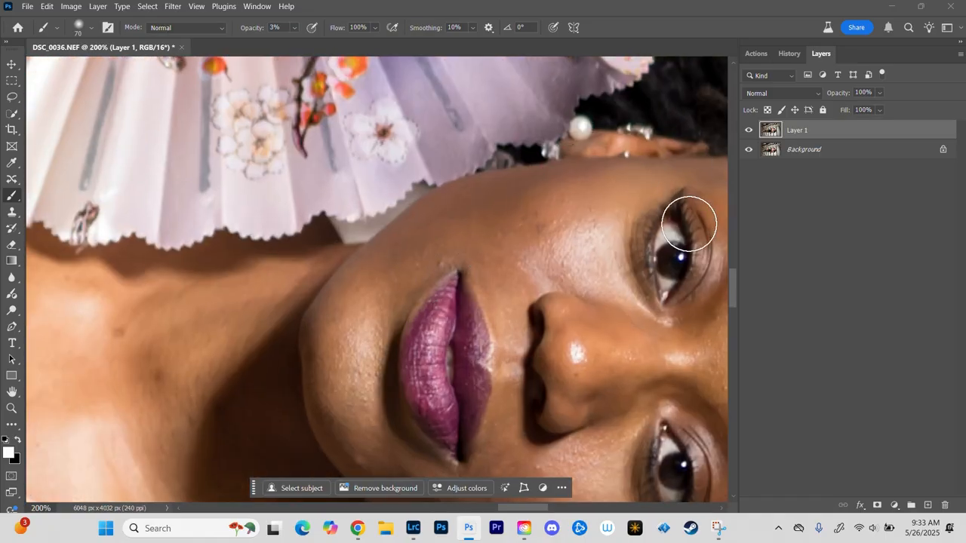
drag(662, 269, 451, 193)
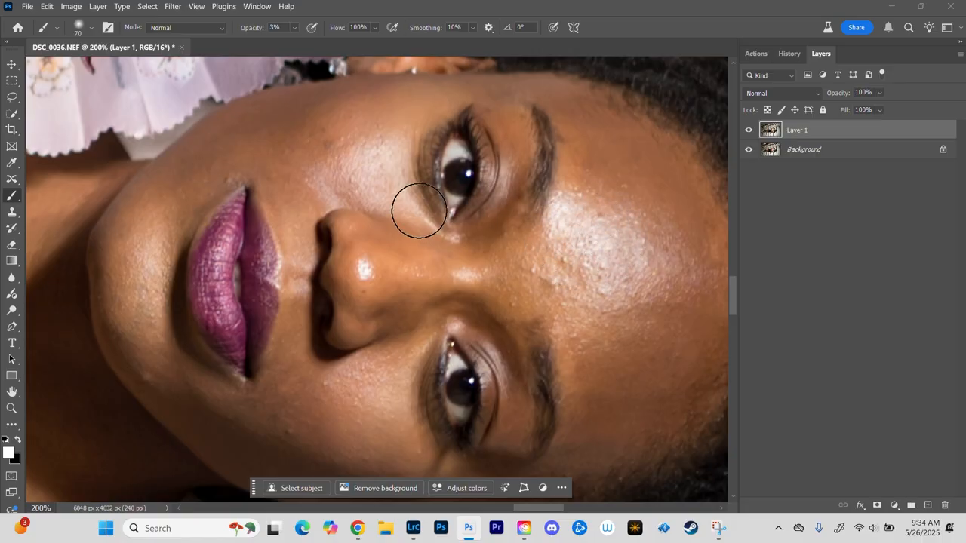
click(11, 181)
alt+click(11, 181)
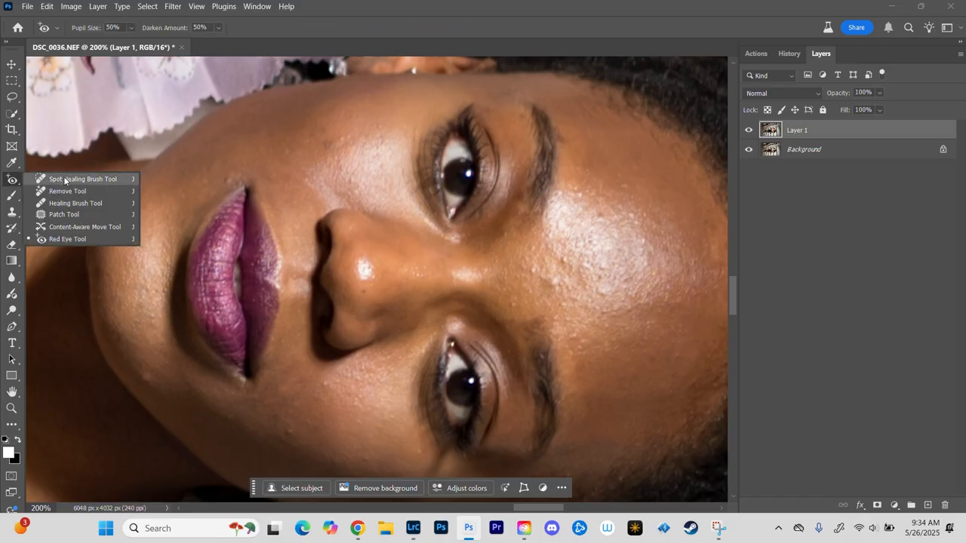
click(65, 228)
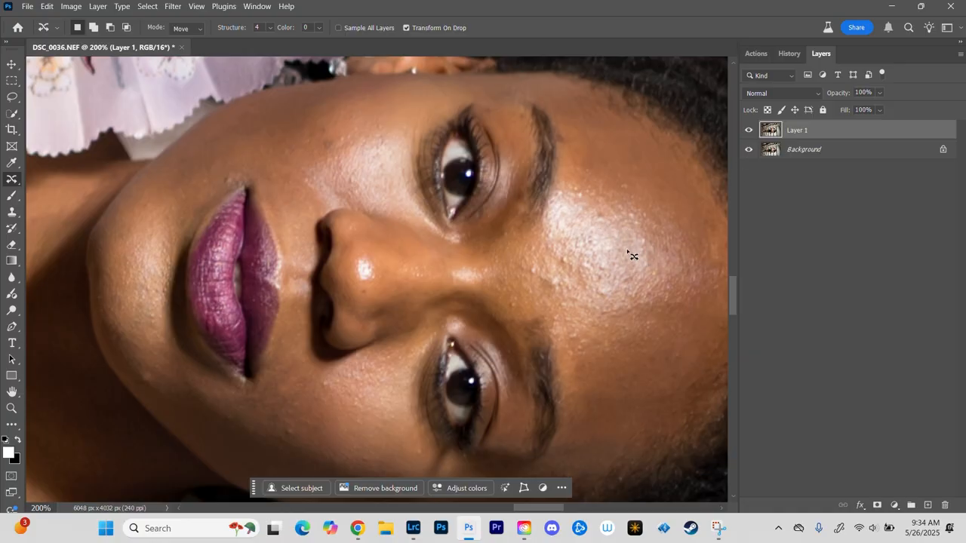
mouse_move(528, 267)
mouse_down()
mouse_move(527, 278)
mouse_move(543, 274)
mouse_move(540, 264)
mouse_move(528, 270)
mouse_move(557, 275)
mouse_move(550, 287)
mouse_move(565, 290)
mouse_move(558, 277)
mouse_move(571, 266)
mouse_move(563, 251)
mouse_move(612, 265)
mouse_move(603, 257)
mouse_move(605, 280)
mouse_up()
mouse_move(573, 345)
mouse_down()
mouse_move(577, 331)
mouse_move(577, 343)
mouse_up()
drag(560, 310, 561, 308)
mouse_move(568, 304)
mouse_down()
mouse_move(581, 294)
mouse_move(567, 304)
mouse_move(507, 297)
mouse_move(518, 307)
mouse_up()
Step: Add outlines around the blemishes on the chin and the cheek farther from the fan to the existing selection
mouse_move(293, 440)
mouse_down()
mouse_move(283, 422)
mouse_move(294, 437)
mouse_up()
mouse_move(151, 387)
mouse_down()
mouse_move(139, 372)
mouse_move(151, 384)
mouse_up()
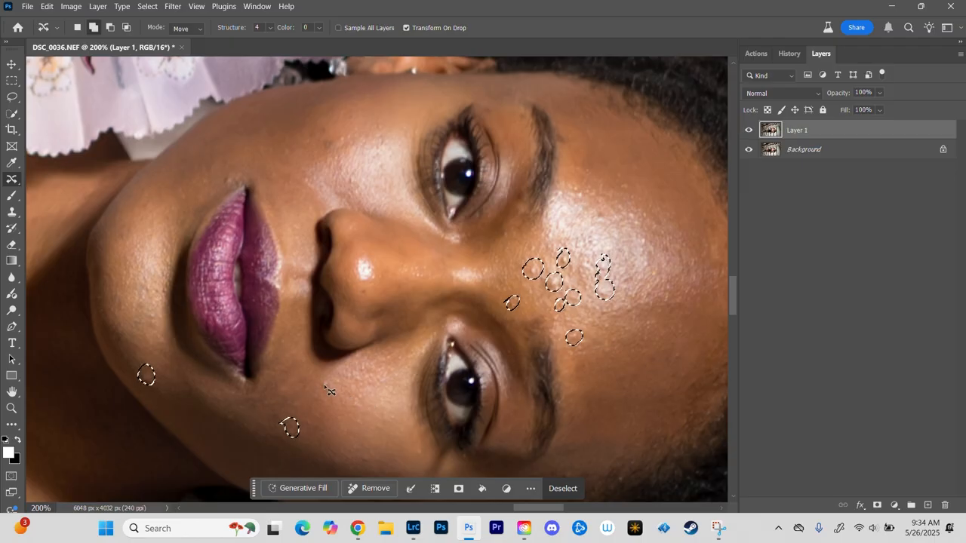
mouse_move(327, 388)
mouse_down()
mouse_move(320, 371)
mouse_move(359, 406)
mouse_up()
mouse_move(287, 394)
mouse_down()
mouse_move(278, 380)
mouse_move(286, 392)
mouse_up()
drag(388, 421, 390, 291)
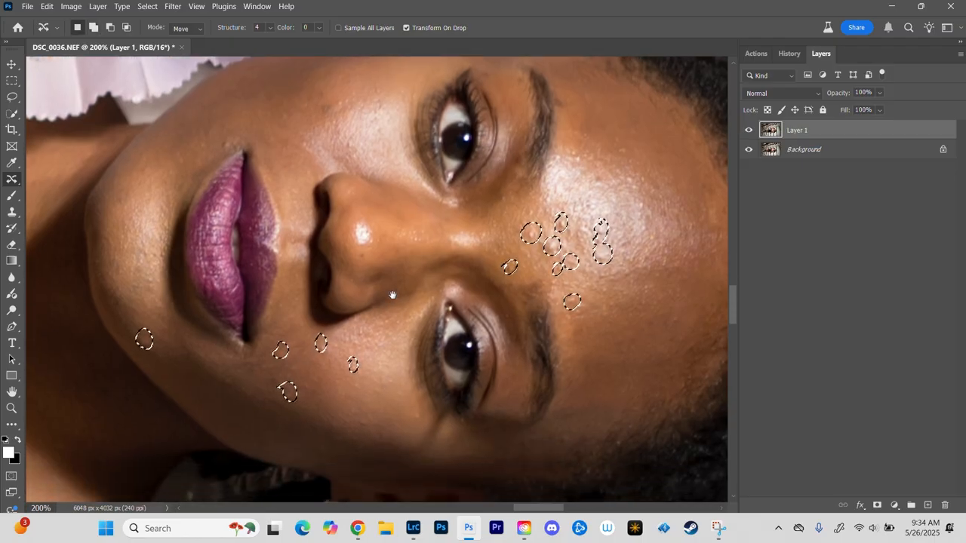
mouse_move(361, 340)
mouse_down()
mouse_move(357, 316)
mouse_move(363, 336)
mouse_up()
mouse_move(420, 326)
mouse_down()
mouse_move(424, 310)
mouse_move(417, 325)
mouse_up()
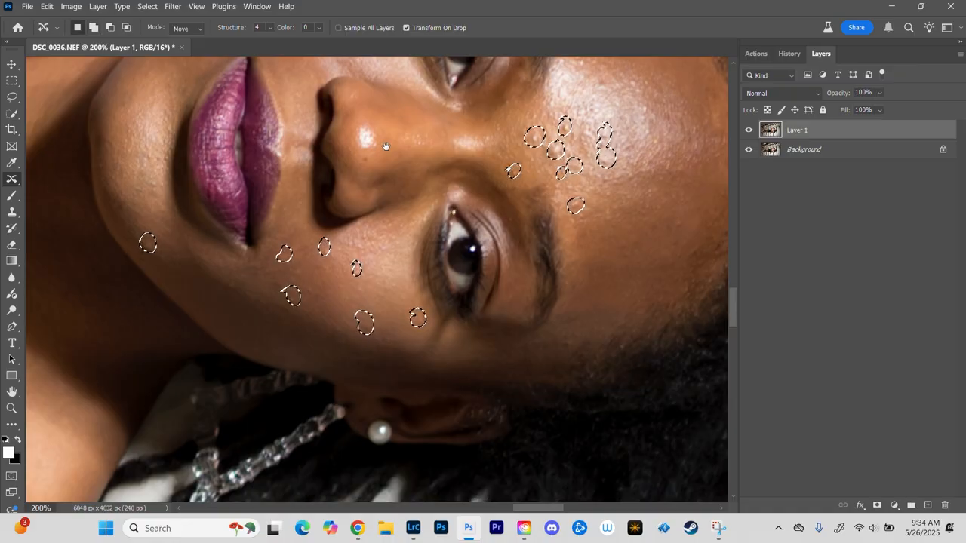
Step: Add outlines around the blemishes on the cheek nearest the fan to the selection
drag(386, 146, 398, 386)
mouse_move(341, 246)
mouse_down()
mouse_move(337, 264)
mouse_move(401, 232)
mouse_up()
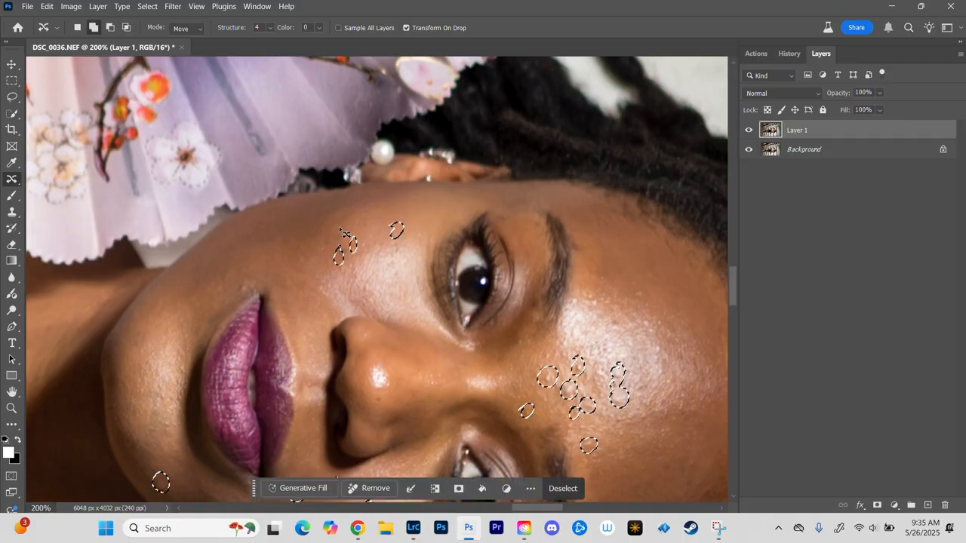
mouse_move(345, 225)
mouse_down()
mouse_move(299, 269)
mouse_move(303, 255)
mouse_up()
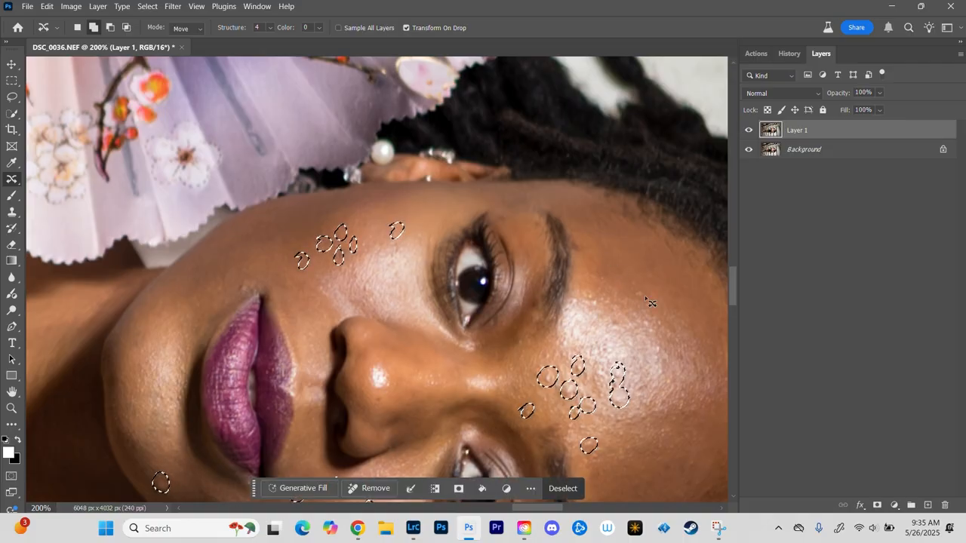
Step: Add outlines around the remaining forehead blemishes above the eyebrow on the fan side to the selection
drag(613, 320, 617, 326)
mouse_move(643, 322)
mouse_down()
mouse_move(648, 315)
mouse_move(655, 326)
mouse_move(653, 354)
mouse_move(659, 344)
mouse_up()
drag(634, 295, 651, 280)
drag(573, 256, 570, 237)
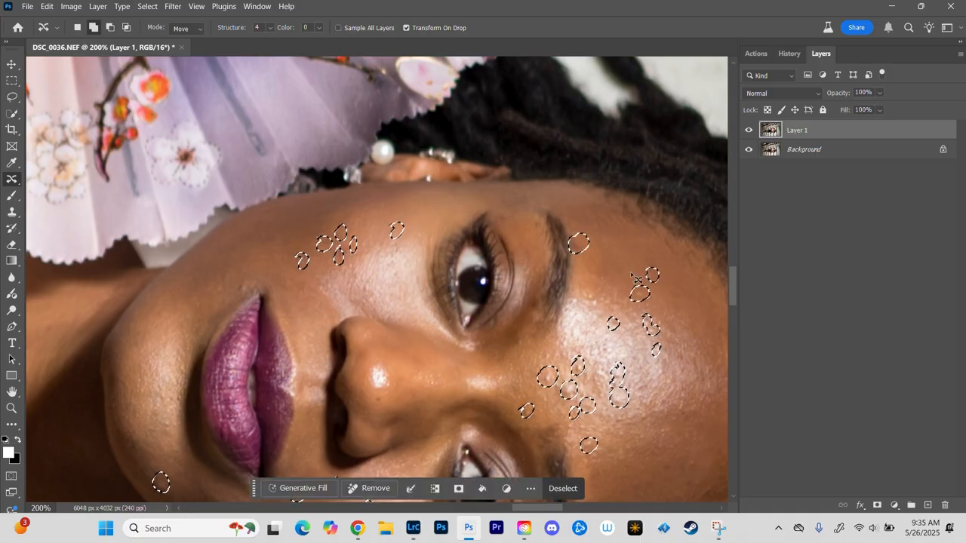
drag(598, 272, 602, 282)
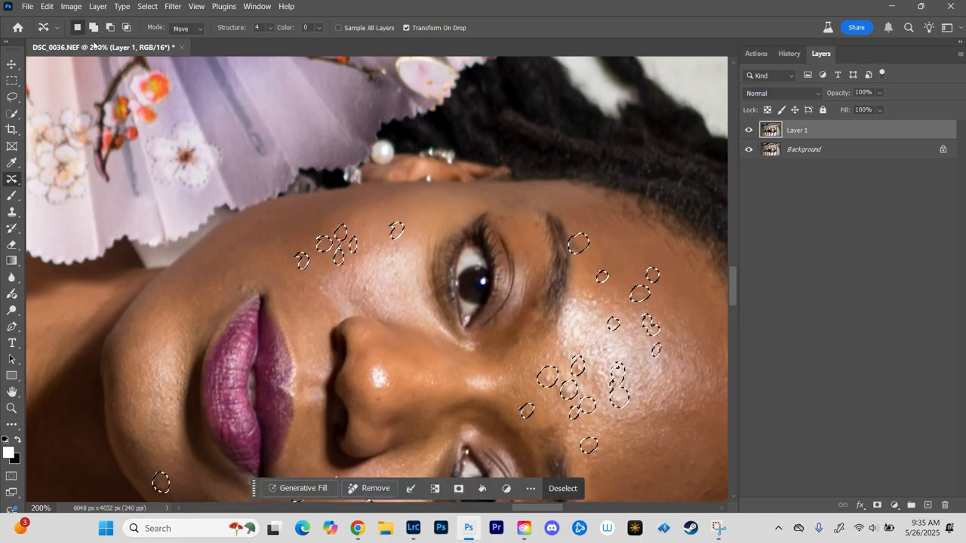
Step: Fill the selected face blemishes with Content-Aware contents, Normal blending and 100% opacity, and clear the selection
key(ctrl+minus)
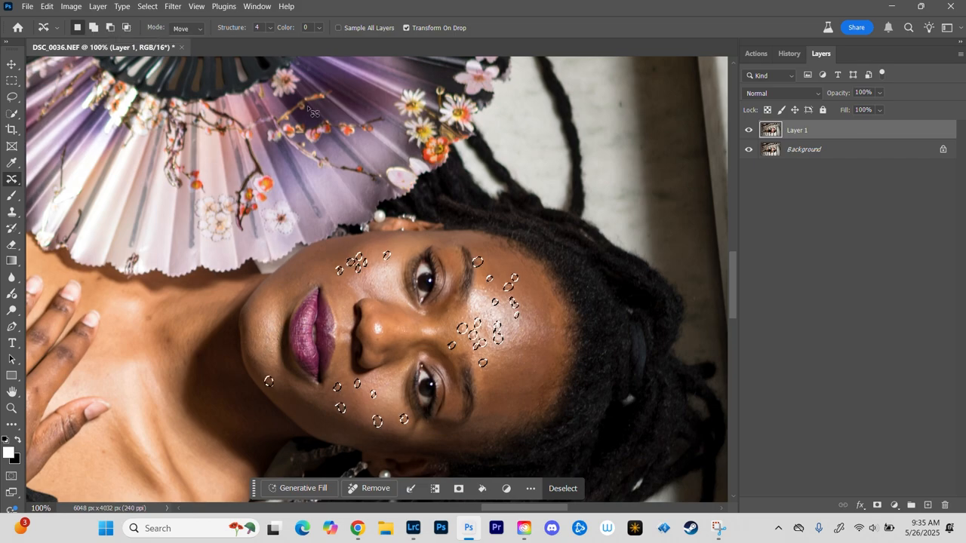
click(47, 6)
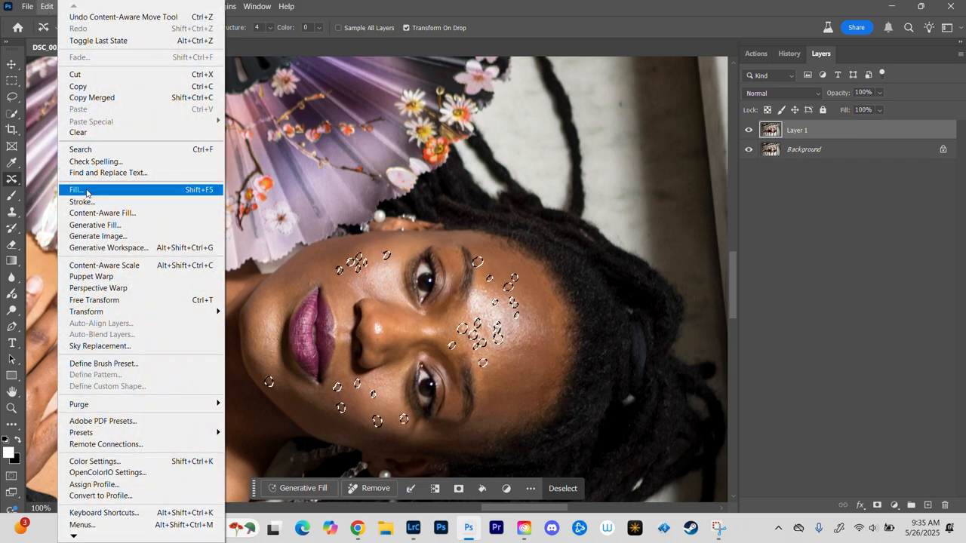
click(77, 189)
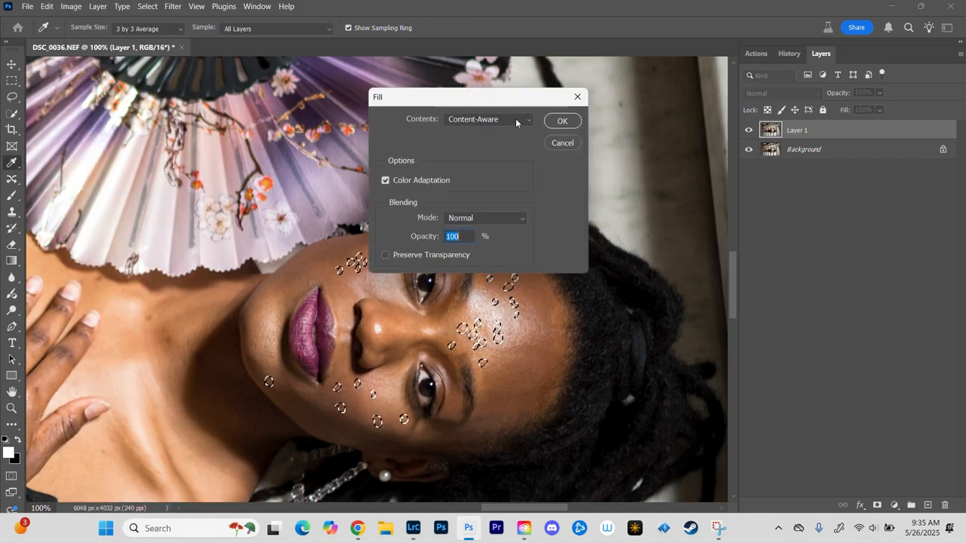
click(563, 121)
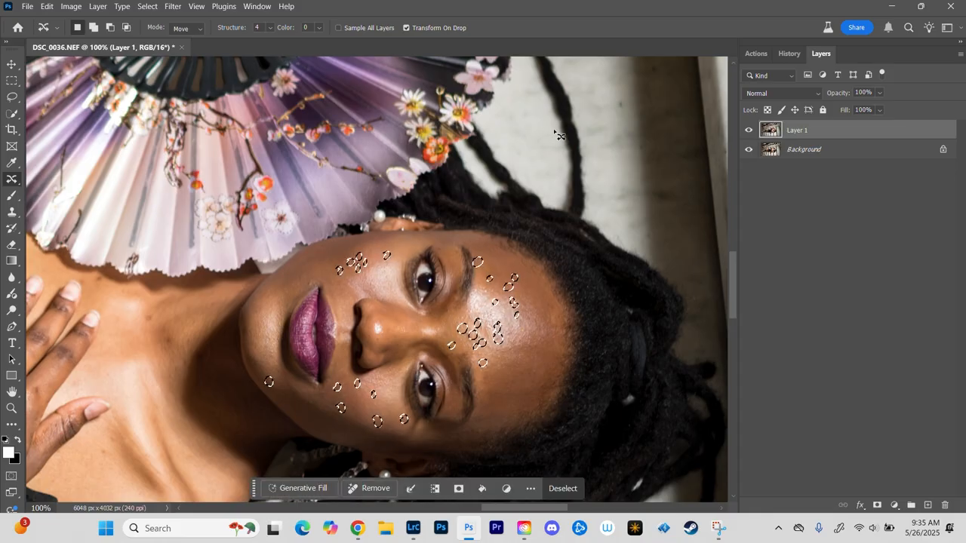
key(ctrl+d)
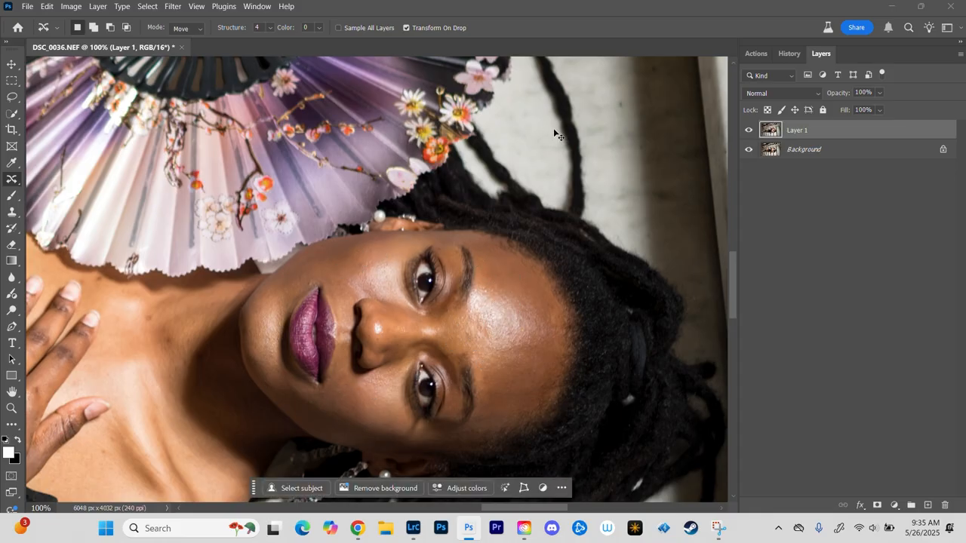
Step: Compare the face before and after retouching by hiding and showing Layer 1
key(ctrl+plus)
scroll(367, 245, down, 4)
scroll(368, 245, right, 3)
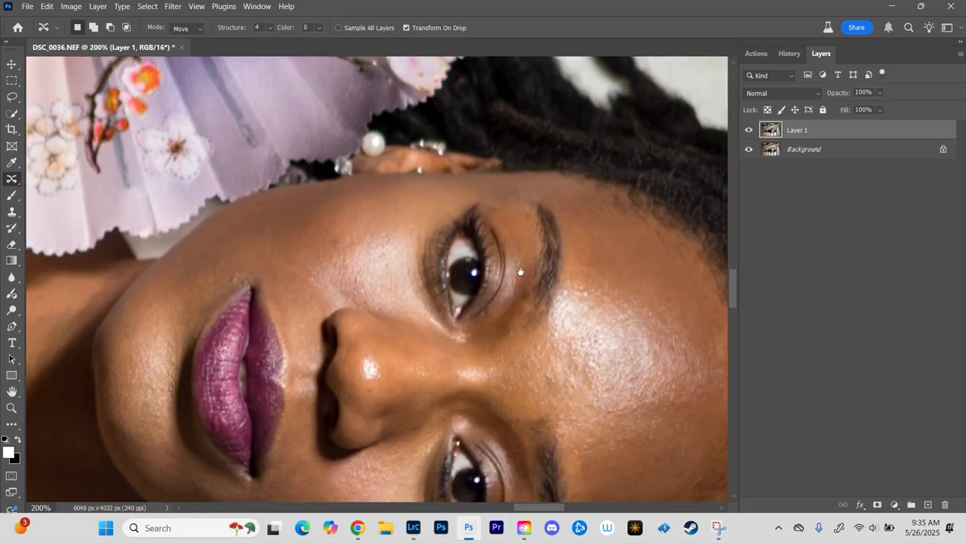
click(751, 134)
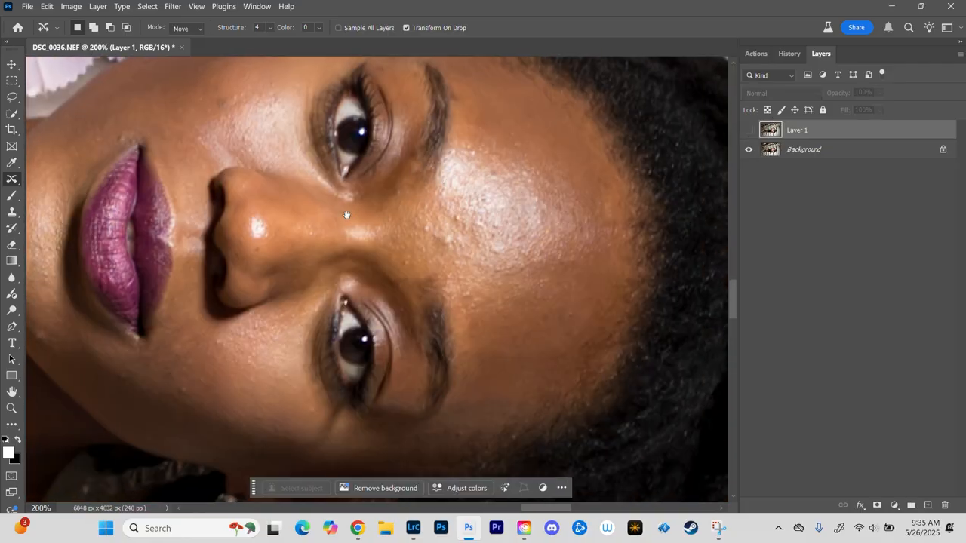
drag(347, 215, 459, 205)
click(749, 132)
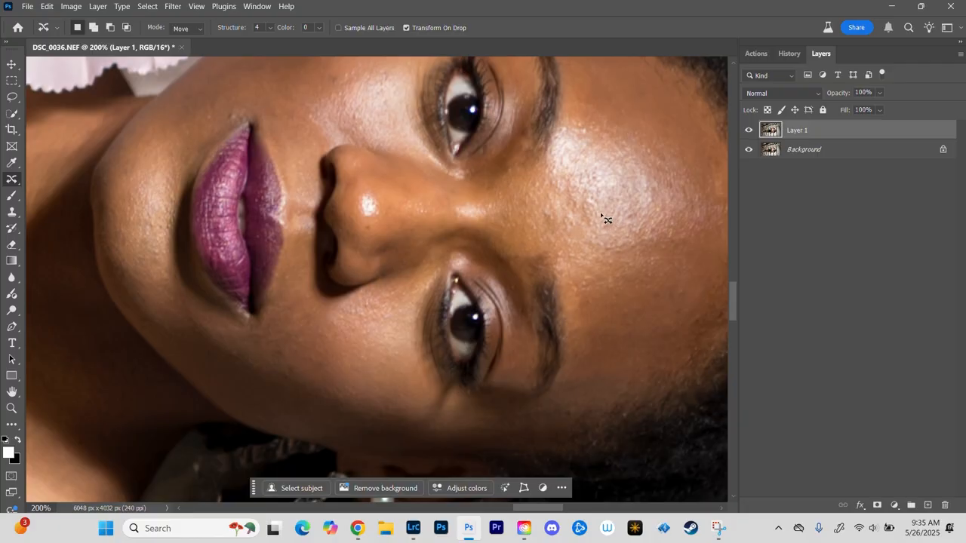
key(ctrl+minus)
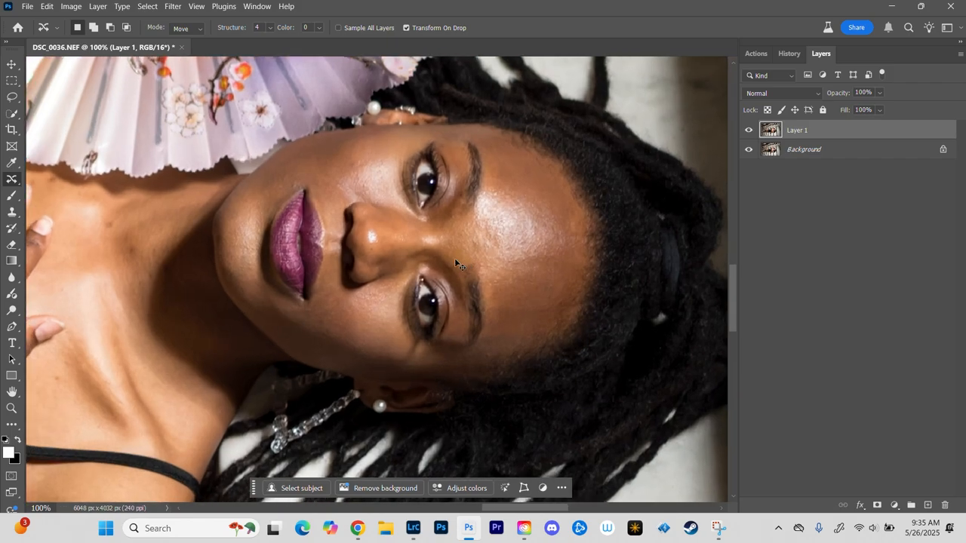
key(ctrl+plus)
drag(146, 242, 575, 193)
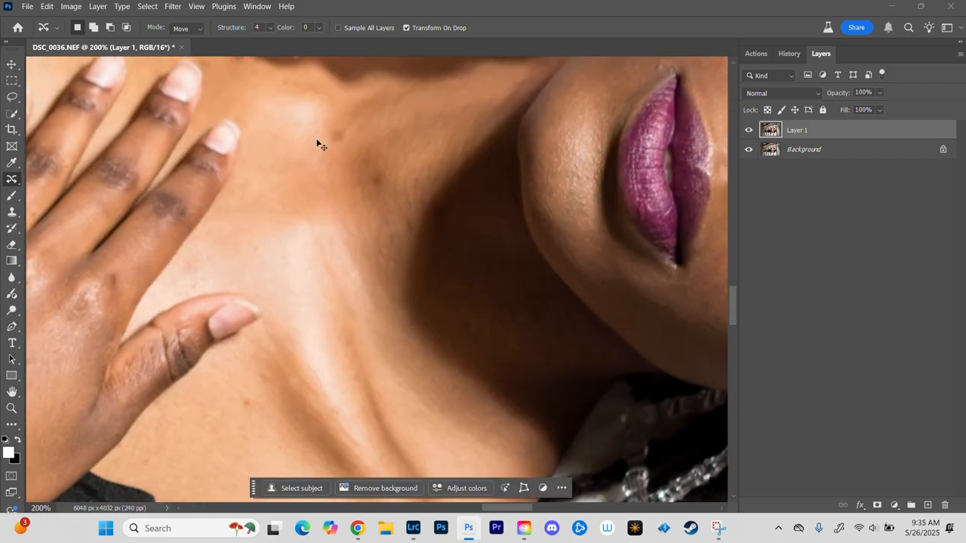
key(ctrl+minus)
key(ctrl+plus)
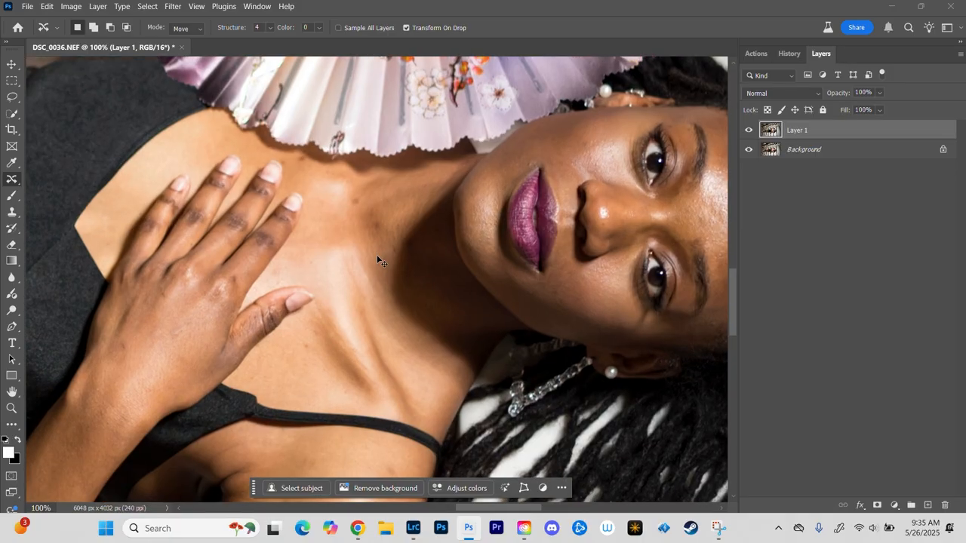
drag(341, 131, 336, 134)
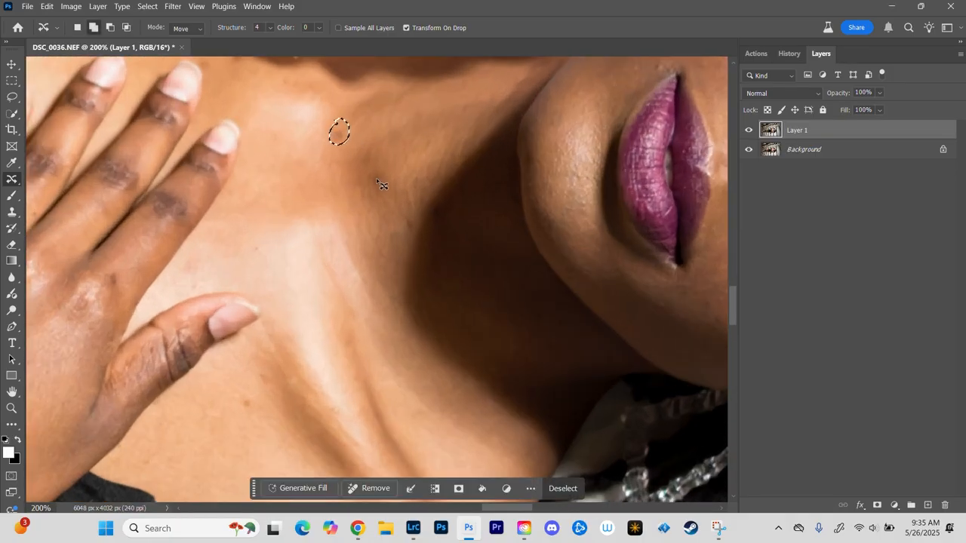
drag(382, 184, 383, 148)
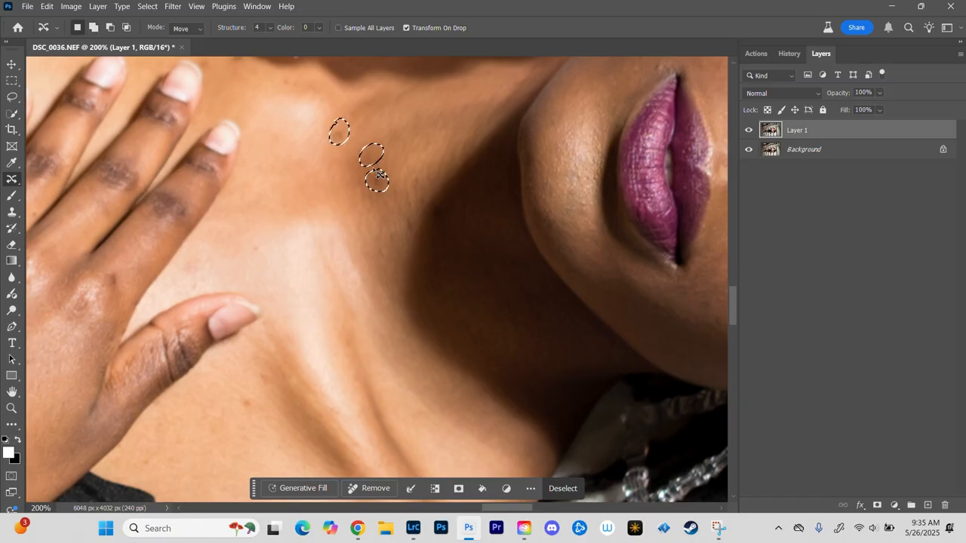
key(ctrl+d)
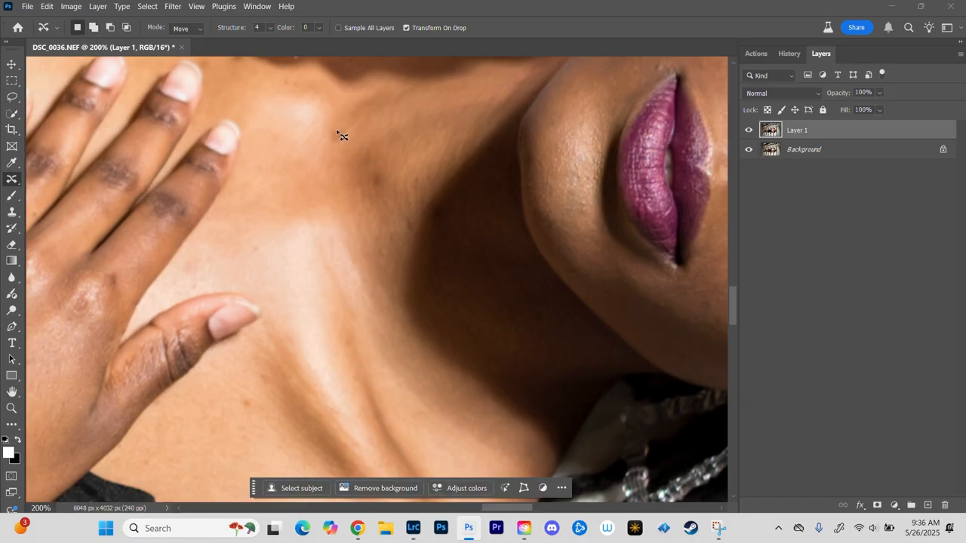
mouse_move(338, 126)
mouse_down()
mouse_move(344, 148)
mouse_move(350, 122)
mouse_up()
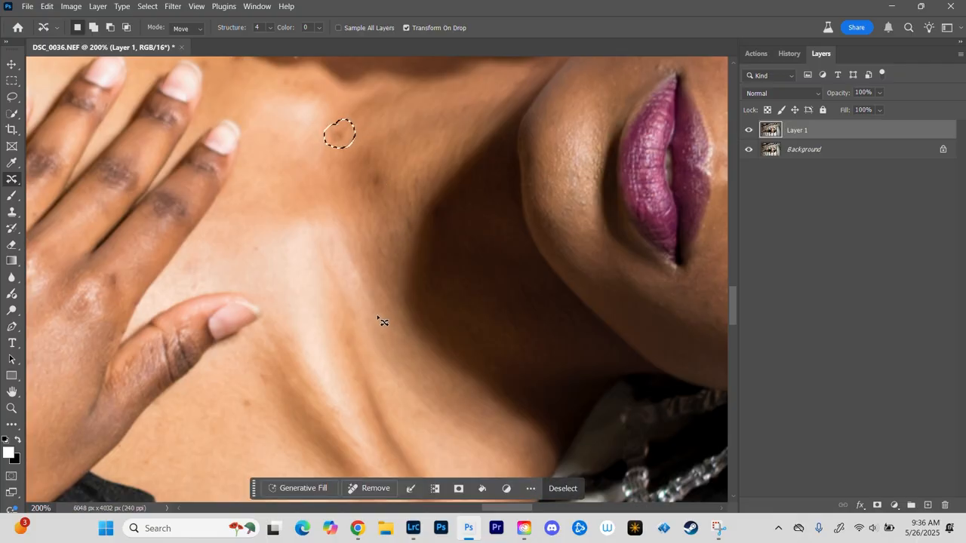
click(245, 398)
Step: Outline the blemishes on the neck and on the chest around the thumb, combining them in one selection
drag(260, 420, 255, 397)
mouse_move(331, 124)
mouse_down()
mouse_move(343, 146)
mouse_move(334, 118)
mouse_up()
mouse_move(375, 167)
mouse_down()
mouse_move(380, 189)
mouse_move(378, 165)
mouse_up()
mouse_move(414, 172)
mouse_down()
mouse_move(413, 187)
mouse_move(419, 169)
mouse_up()
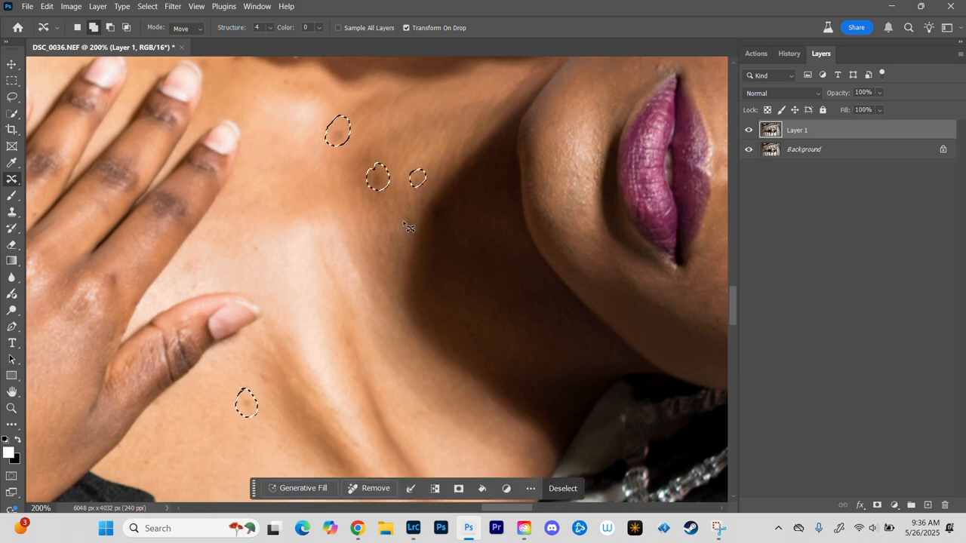
drag(405, 215, 408, 194)
mouse_move(250, 240)
mouse_down()
mouse_move(250, 250)
mouse_move(248, 242)
mouse_up()
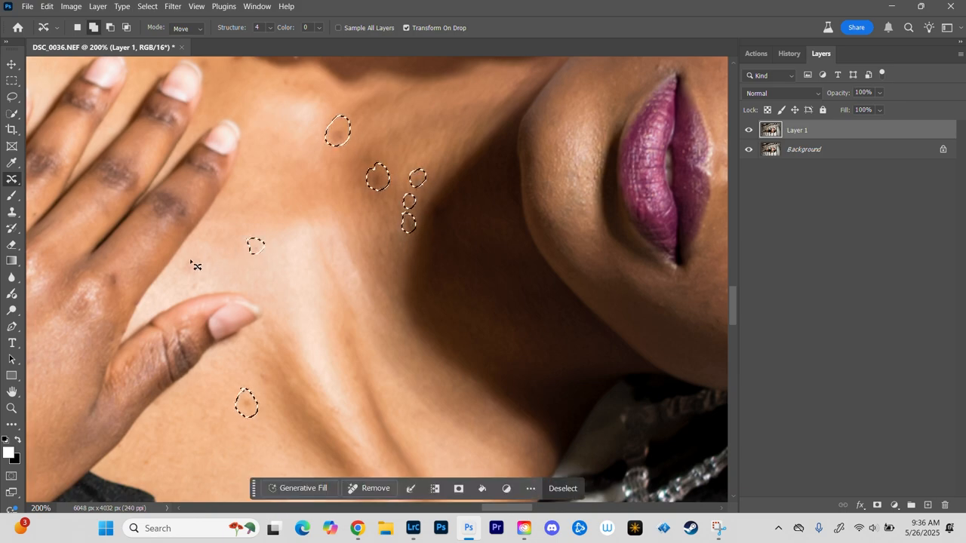
drag(195, 265, 191, 251)
drag(142, 461, 144, 447)
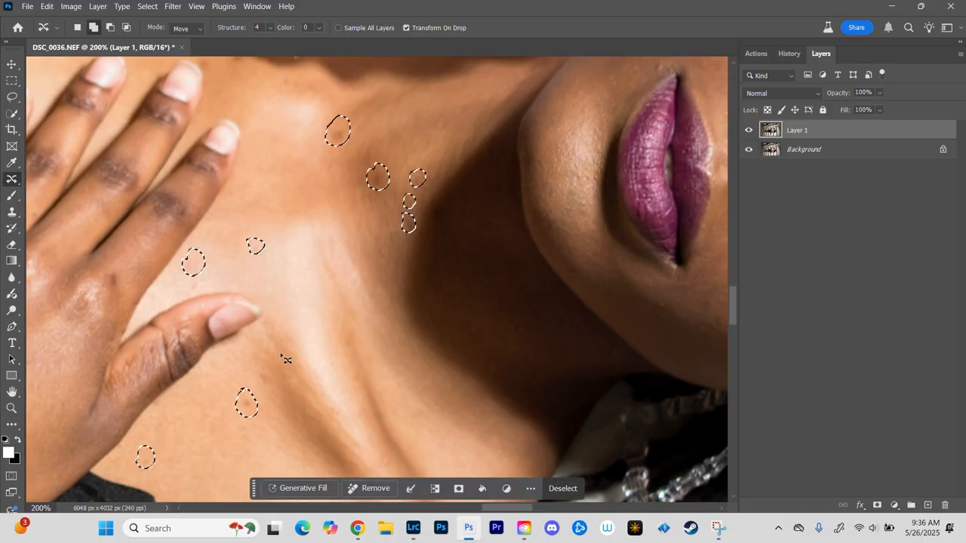
mouse_move(269, 364)
mouse_down()
mouse_move(264, 375)
mouse_move(270, 364)
mouse_up()
Step: Add outlines around the spots on the upper chest between the fingertips and the fan to the selection
drag(323, 280, 426, 484)
mouse_move(334, 251)
mouse_down()
mouse_move(340, 269)
mouse_move(335, 251)
mouse_move(315, 272)
mouse_move(308, 260)
mouse_up()
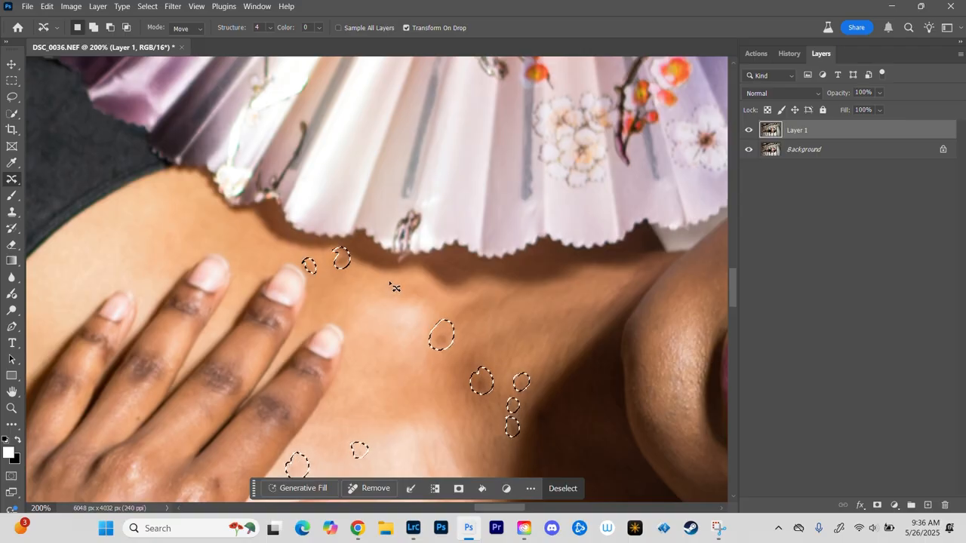
mouse_move(387, 275)
mouse_down()
mouse_move(381, 289)
mouse_move(384, 274)
mouse_move(401, 279)
mouse_up()
Step: Add outlines around the blemishes on the shoulder and the top of the arm below the dress strap to the selection
key(ctrl+minus)
drag(426, 378, 424, 163)
mouse_move(435, 343)
shift+mouse_down()
mouse_move(445, 336)
mouse_move(434, 344)
shift+mouse_up()
mouse_move(431, 408)
shift+mouse_down()
mouse_move(438, 421)
mouse_move(426, 414)
shift+mouse_up()
shift+drag(337, 367, 339, 366)
mouse_move(353, 323)
shift+mouse_down()
mouse_move(358, 336)
mouse_move(354, 323)
mouse_move(373, 326)
shift+mouse_up()
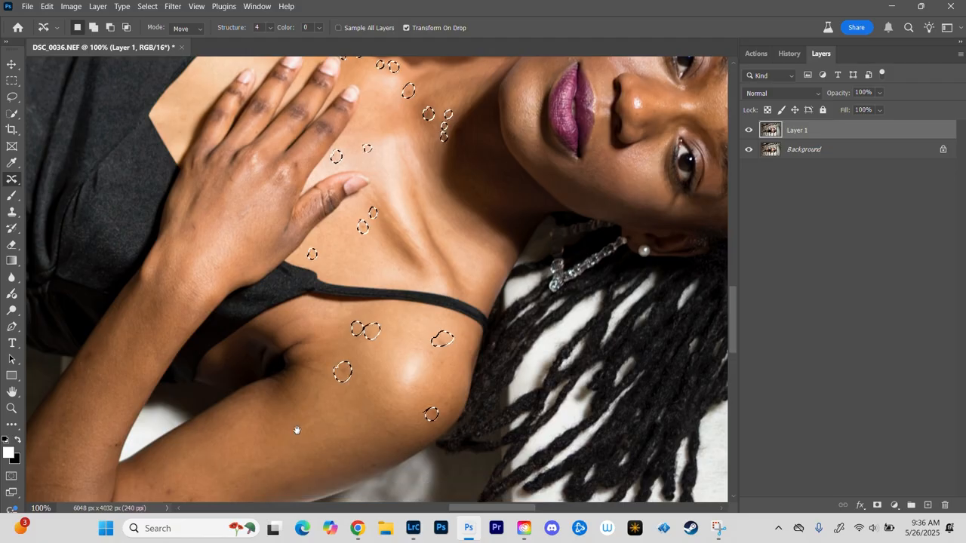
Step: Add outlines around the blemishes on the arm near the elbow, the forearm and the back of the hand to the selection
drag(295, 429, 405, 279)
mouse_move(294, 336)
shift+mouse_down()
mouse_move(255, 332)
mouse_move(290, 364)
mouse_move(303, 345)
mouse_move(281, 363)
mouse_move(297, 378)
mouse_move(317, 353)
shift+mouse_up()
shift+drag(201, 194, 204, 188)
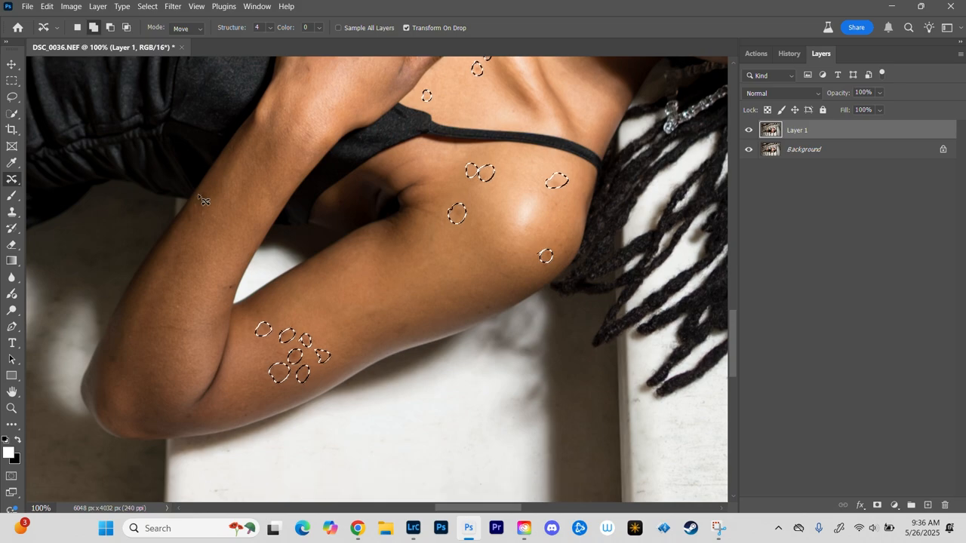
mouse_move(299, 144)
mouse_down()
mouse_move(299, 217)
mouse_move(280, 242)
mouse_move(304, 153)
mouse_up()
shift+drag(373, 133, 370, 133)
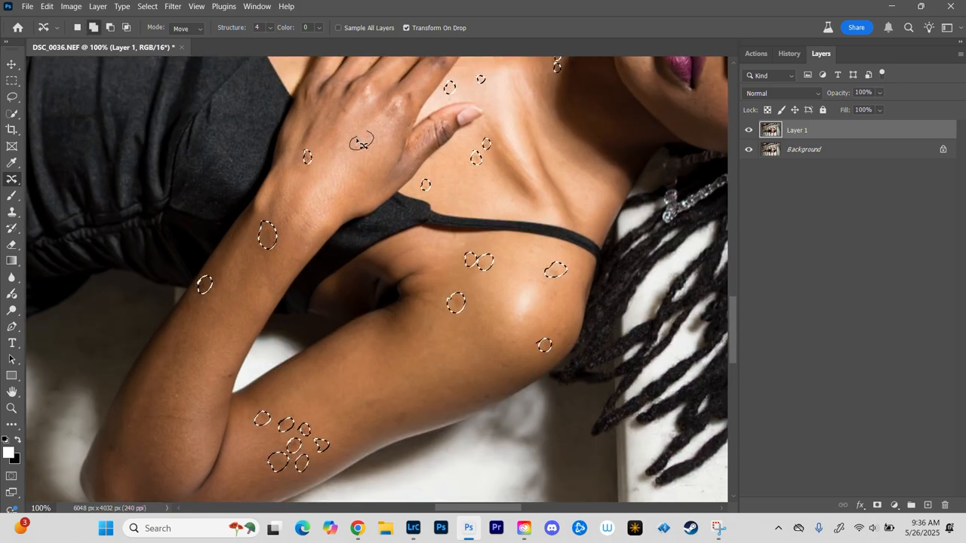
Step: Apply the same Content-Aware fill to the selected neck, chest, arm and hand blemishes, and clear the selection
click(46, 6)
click(83, 189)
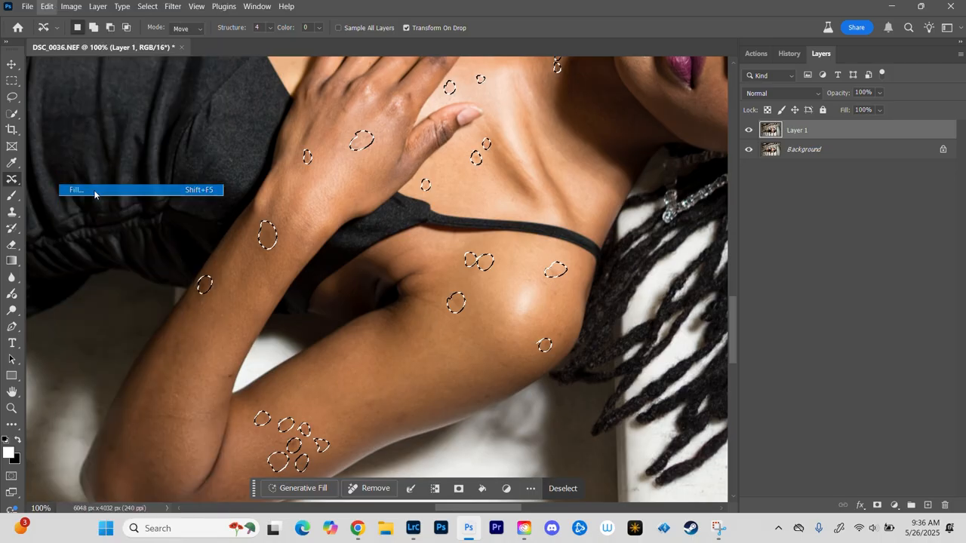
click(562, 122)
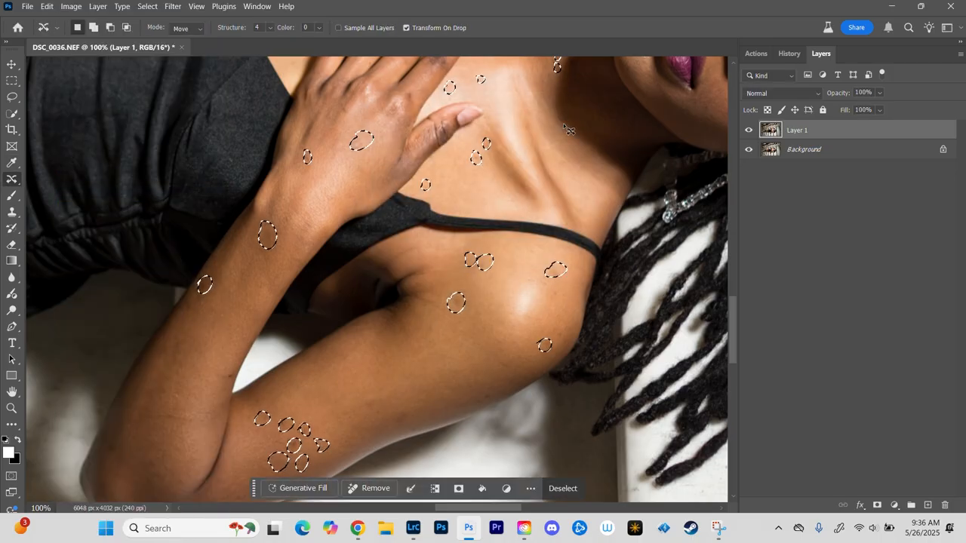
key(ctrl+d)
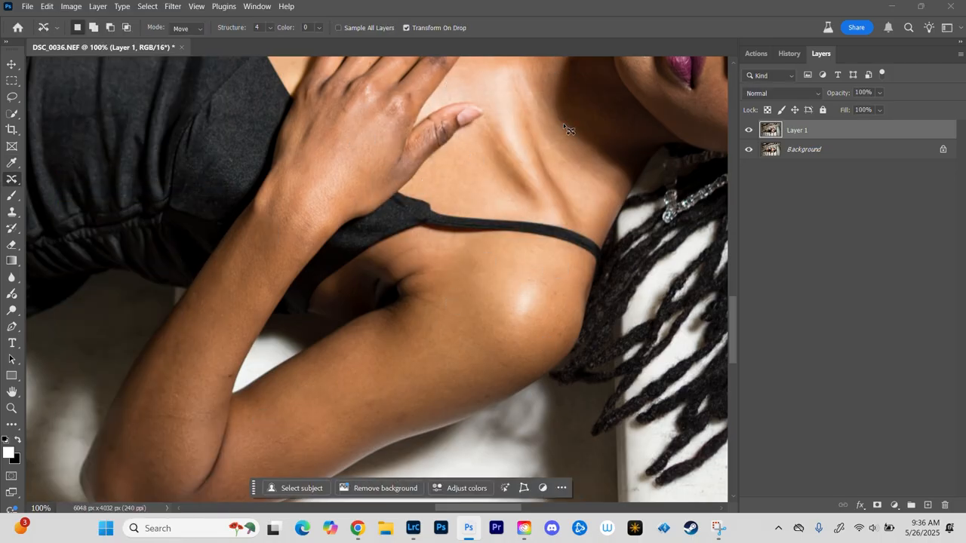
Step: Compare the chest and hand with Layer 1 hidden and shown, and check the retouched arm and shoulder
key(ctrl+plus)
scroll(534, 166, up, 10)
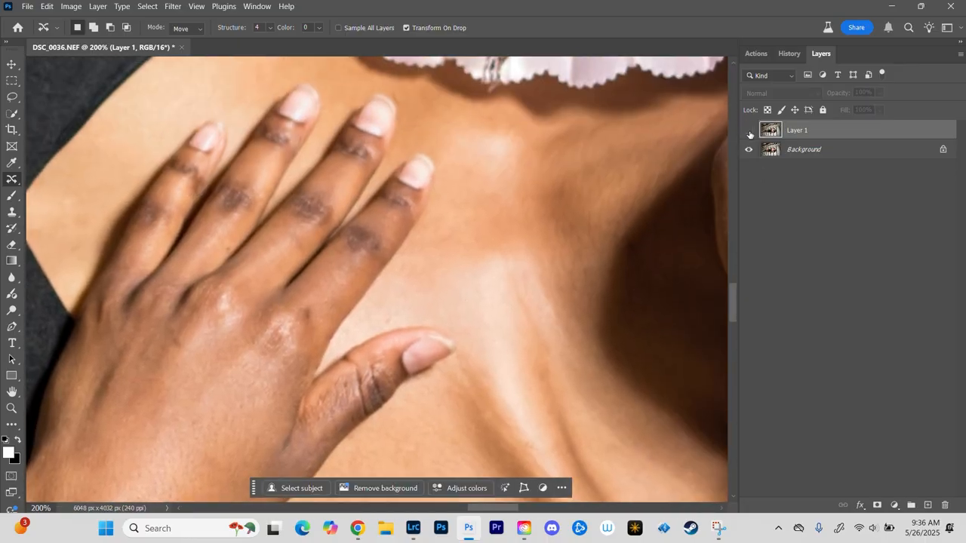
click(749, 131)
click(749, 130)
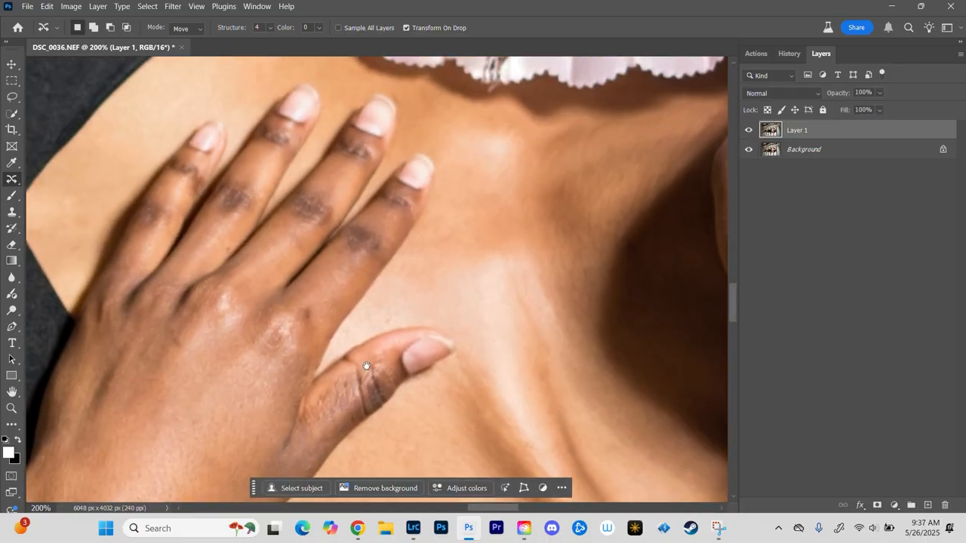
drag(367, 366, 396, 118)
key(ctrl+minus)
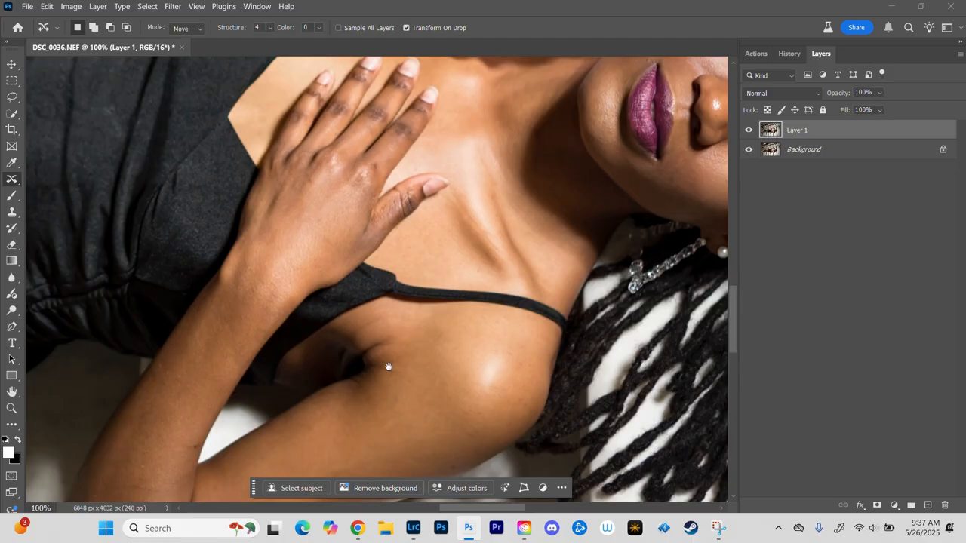
Step: Compare the arm with Layer 1 hidden, and remove two patches on the upper arm with a Content-Aware fill, clearing the selection
drag(389, 367, 498, 160)
click(750, 131)
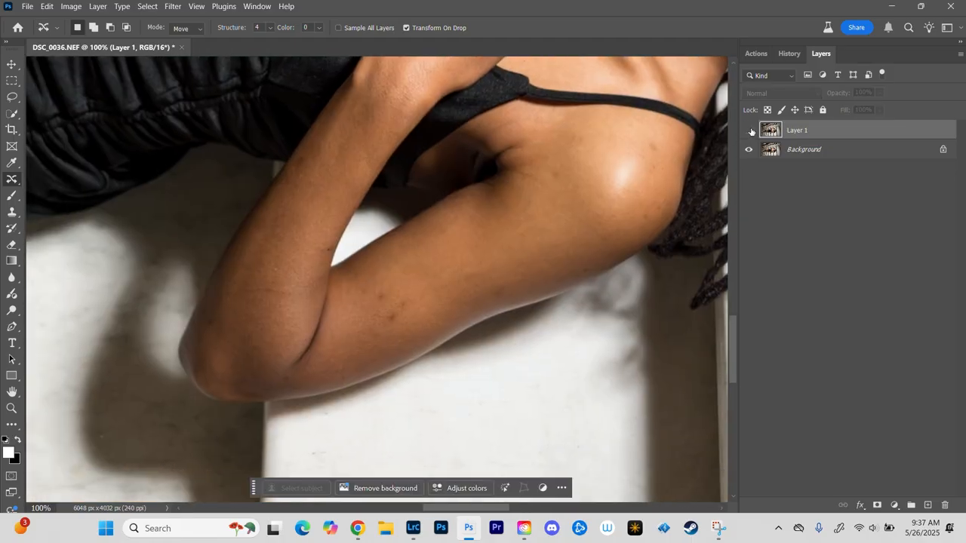
key(ctrl+plus)
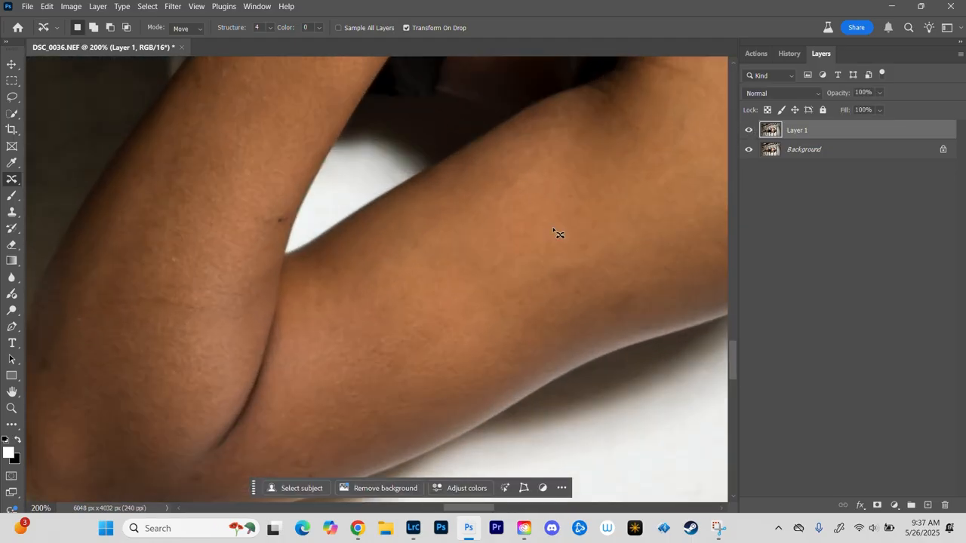
click(575, 260)
drag(519, 305, 579, 257)
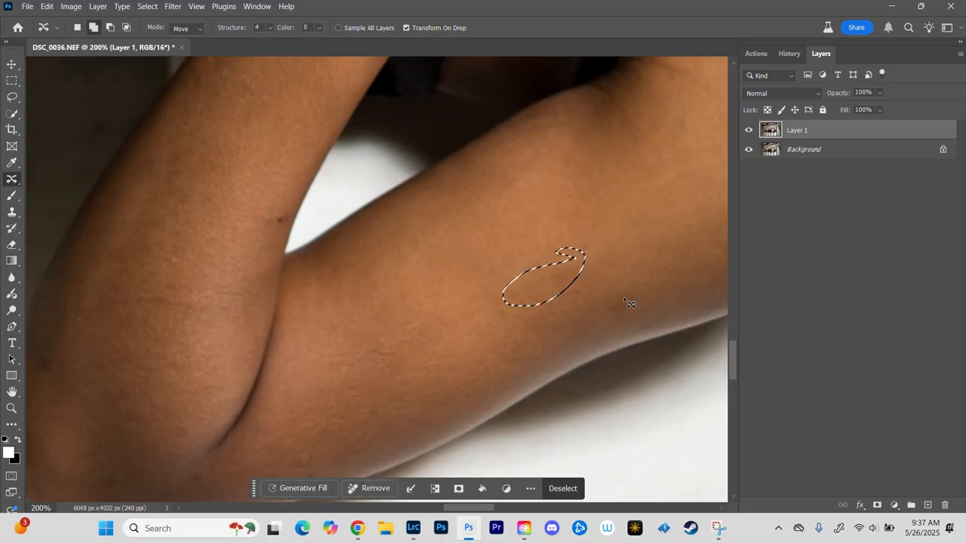
mouse_move(623, 286)
mouse_down()
mouse_move(639, 309)
mouse_move(621, 286)
mouse_up()
click(47, 6)
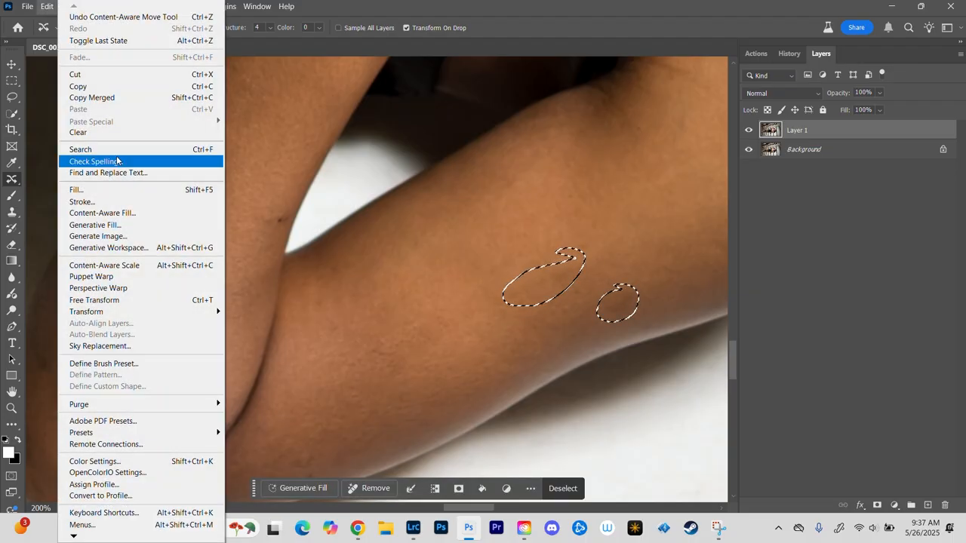
click(83, 190)
click(561, 121)
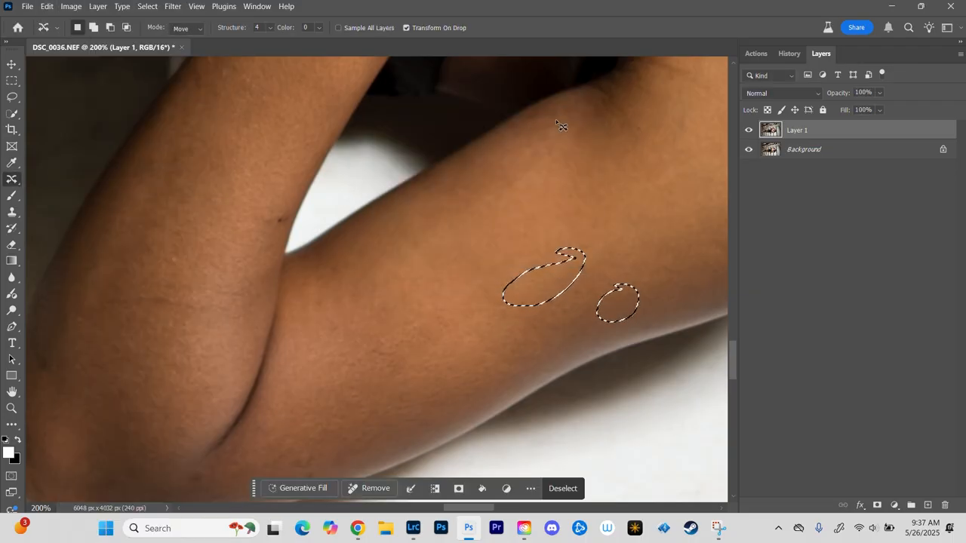
key(ctrl+d)
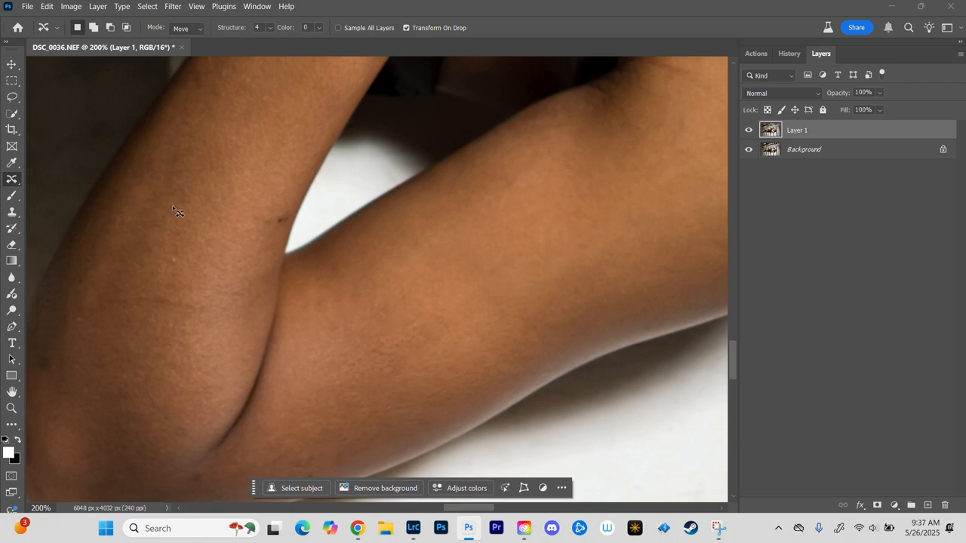
Step: Outline the uneven patch on the forearm above the elbow, apply a Content-Aware fill, and clear the selection
mouse_move(119, 295)
mouse_down()
mouse_move(165, 288)
mouse_move(190, 317)
mouse_move(122, 292)
mouse_up()
click(46, 6)
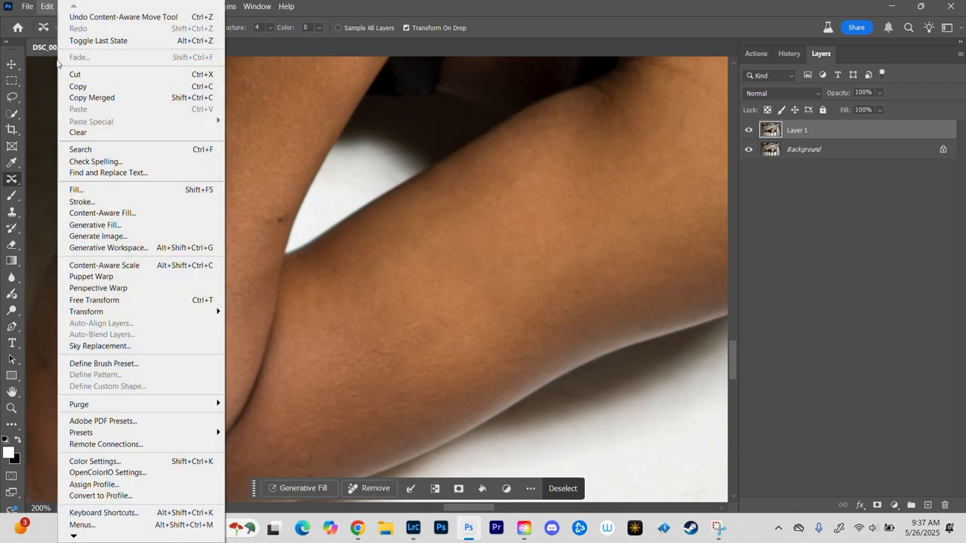
click(75, 191)
click(561, 122)
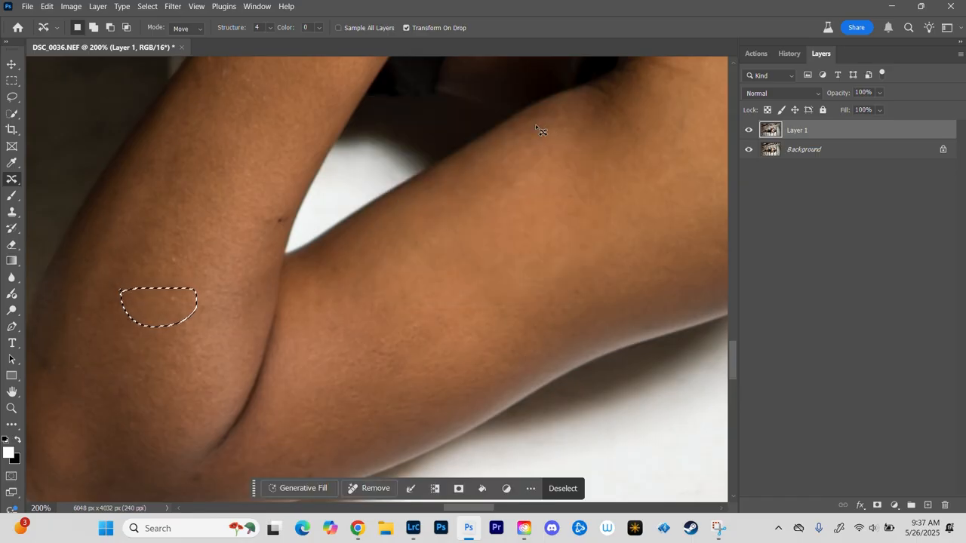
key(ctrl+d)
Step: Outline three blemishes around the elbow, fill them with Content-Aware contents at Normal mode and 100% opacity, and clear the selection
drag(241, 362, 393, 156)
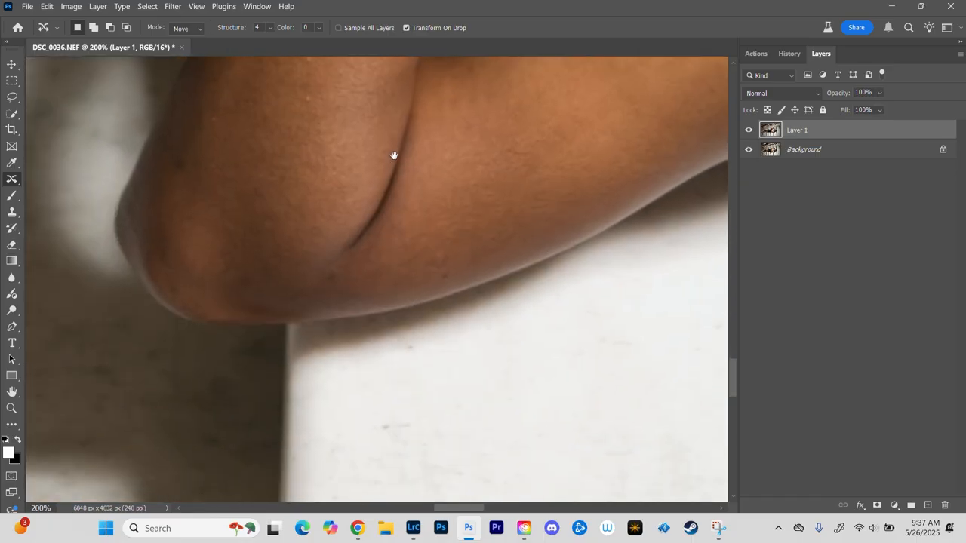
drag(329, 279, 331, 283)
mouse_move(317, 230)
mouse_down()
mouse_move(315, 217)
mouse_move(315, 236)
mouse_up()
mouse_move(160, 151)
mouse_down()
mouse_move(193, 164)
mouse_move(171, 148)
mouse_up()
click(47, 6)
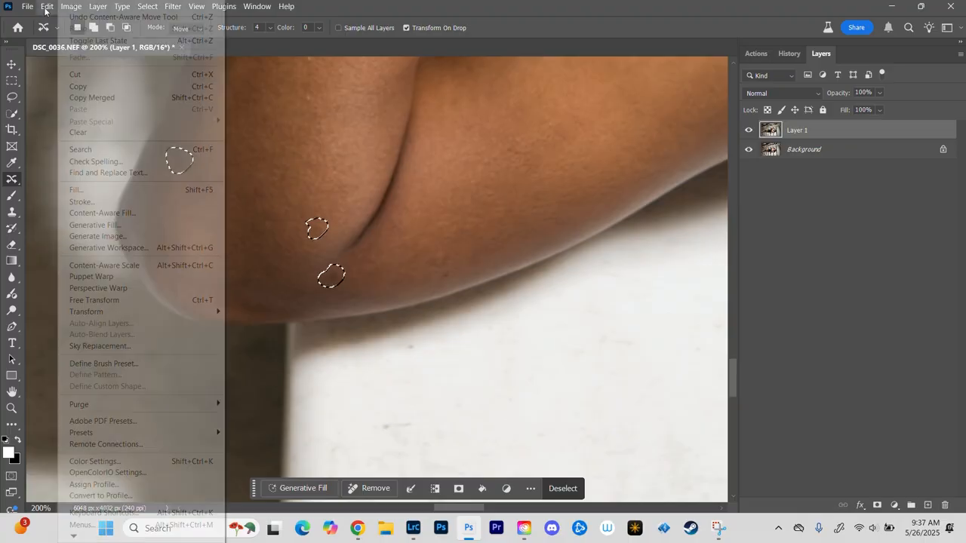
click(109, 190)
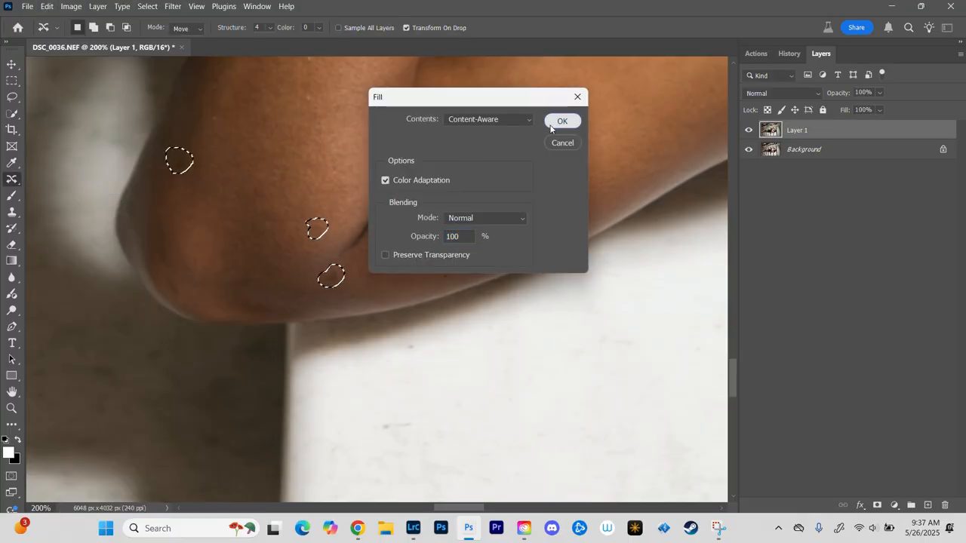
click(560, 123)
key(ctrl+d)
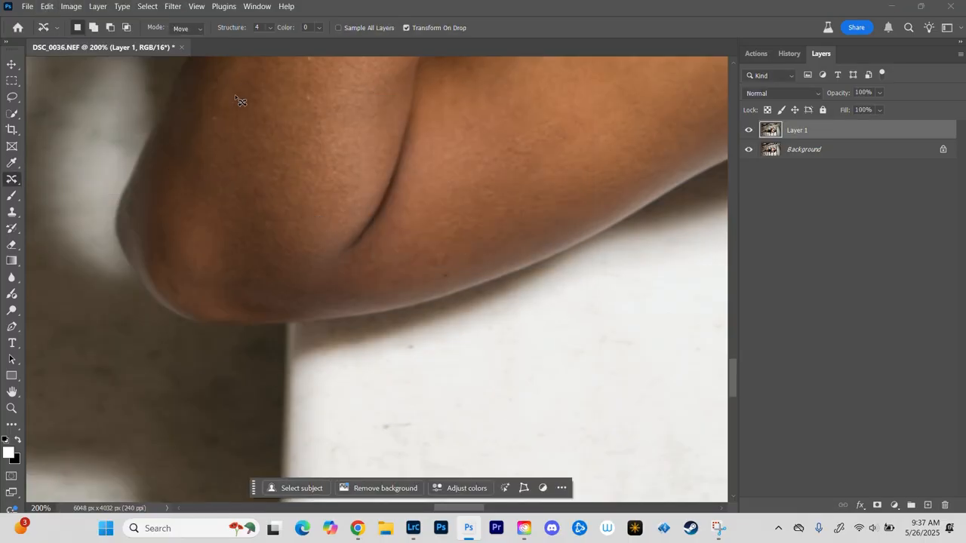
Step: Outline the dark spot on the inner edge of the forearm, apply a Content-Aware fill, and clear the selection
drag(334, 159, 381, 244)
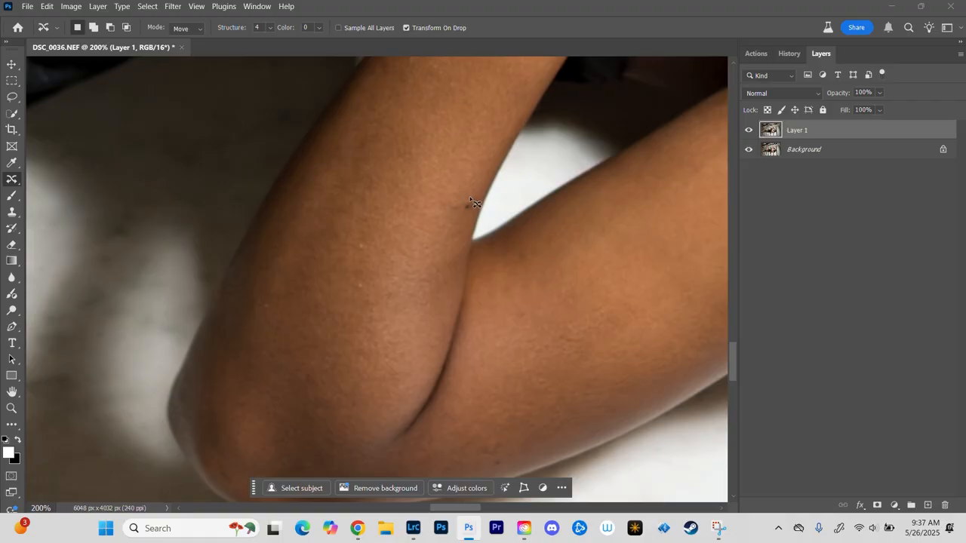
mouse_move(470, 199)
mouse_down()
mouse_move(459, 214)
mouse_move(472, 197)
mouse_up()
click(47, 6)
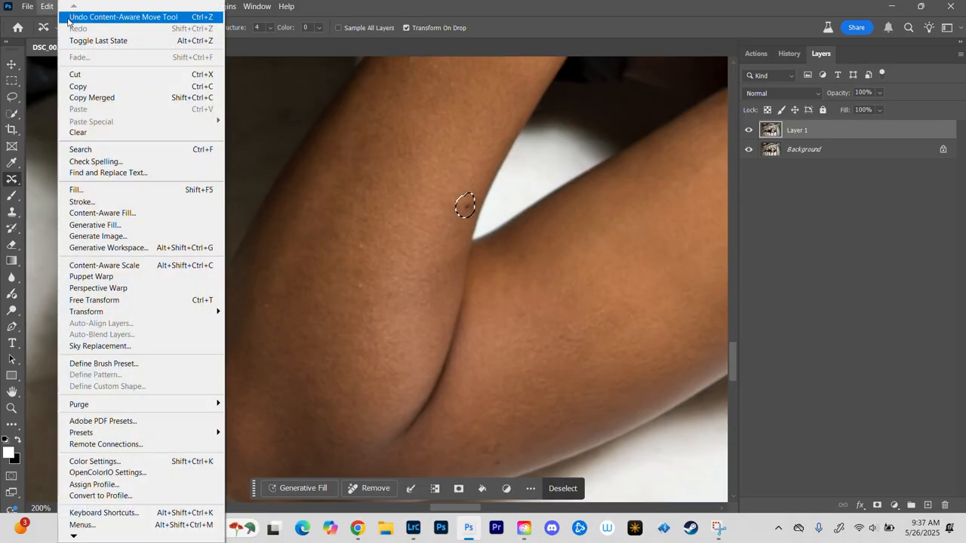
click(109, 188)
click(562, 122)
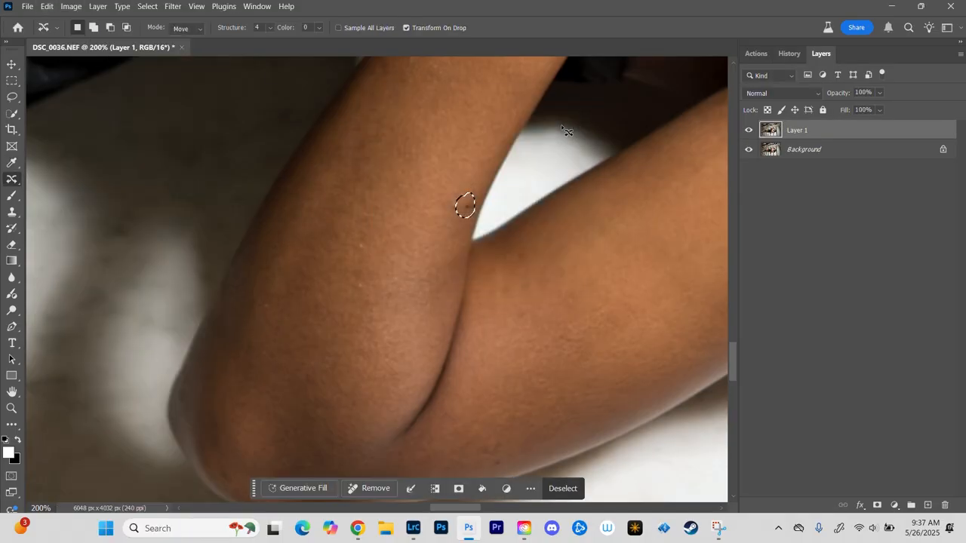
key(ctrl+d)
Step: Outline one blemish on each side of the elbow fold of the tattooed arm and fill both with Content-Aware contents at 100% opacity
key(ctrl+minus)
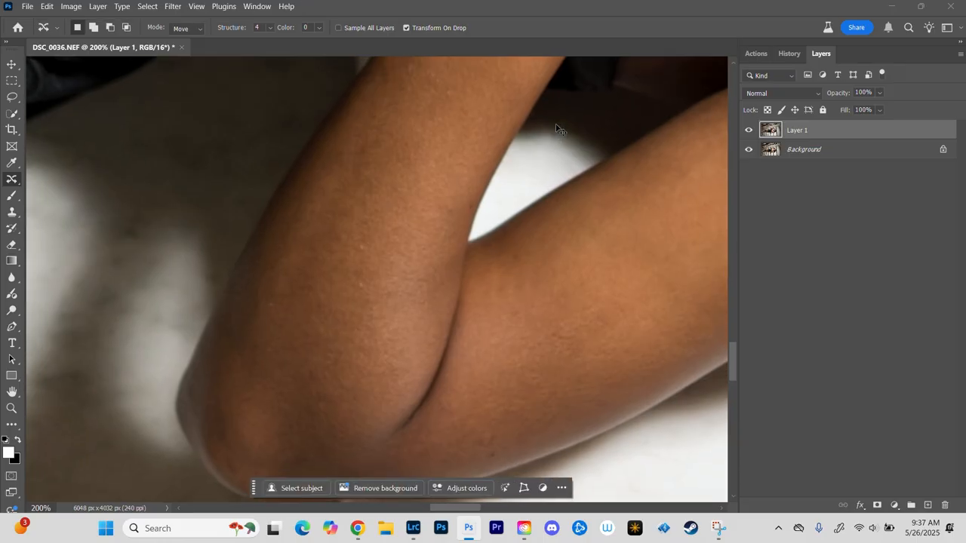
drag(458, 136, 442, 359)
drag(480, 280, 566, 425)
drag(316, 265, 601, 212)
drag(275, 200, 383, 336)
drag(661, 206, 438, 252)
key(ctrl+plus)
mouse_move(660, 248)
mouse_down()
mouse_move(493, 211)
mouse_move(483, 226)
mouse_move(491, 214)
mouse_up()
drag(539, 125, 489, 322)
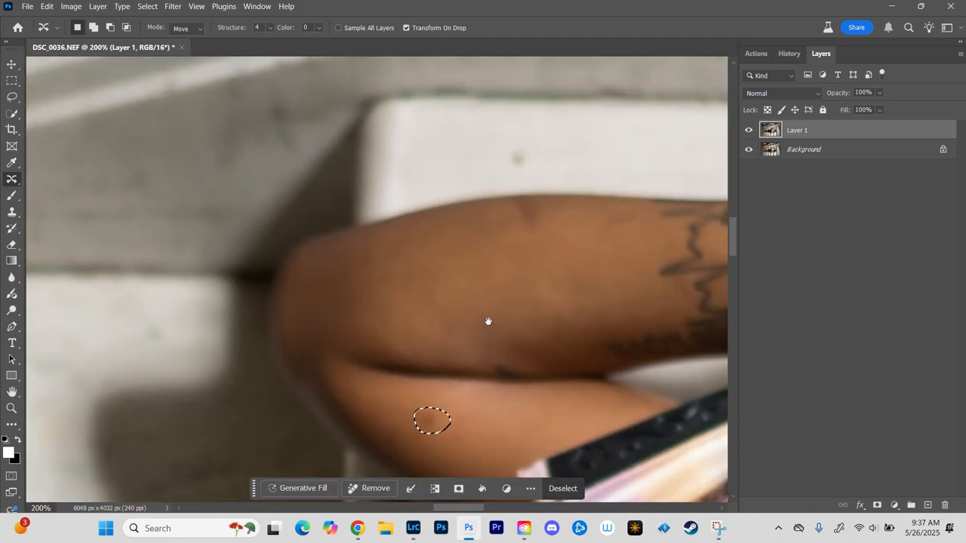
mouse_move(511, 208)
mouse_down()
mouse_move(510, 229)
mouse_move(509, 203)
mouse_up()
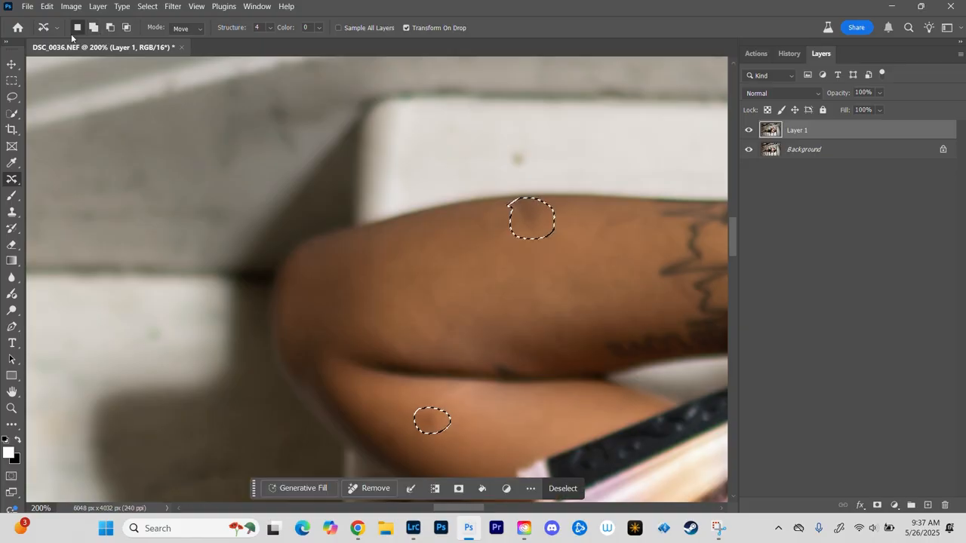
click(46, 6)
click(75, 188)
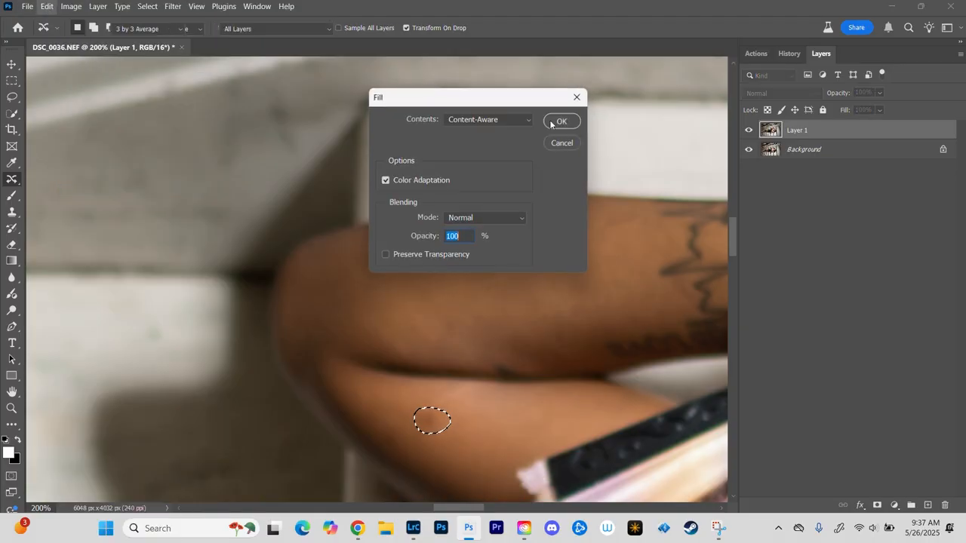
click(561, 122)
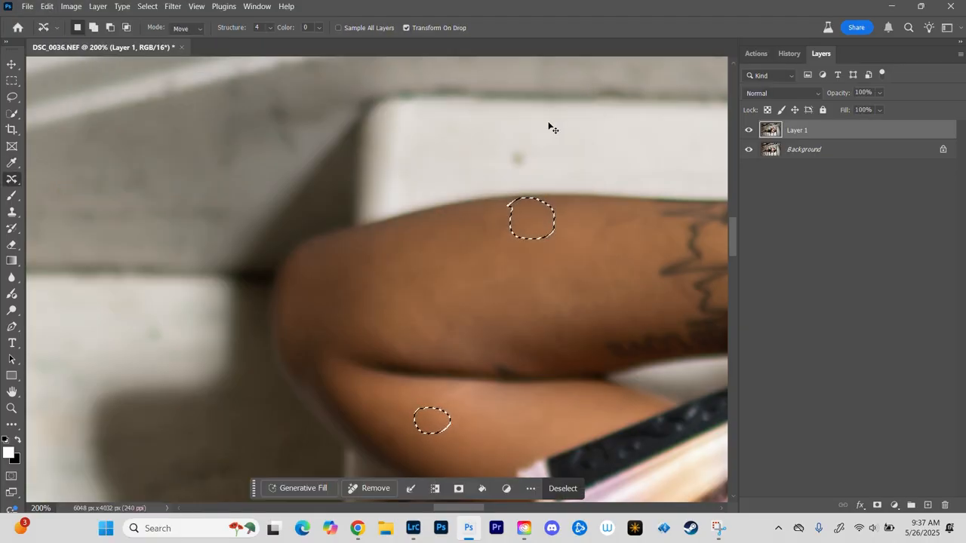
Step: Replace the spots beside the forearm tattoo and near the wrist with a Content-Aware fill at 100% opacity
drag(505, 240, 192, 237)
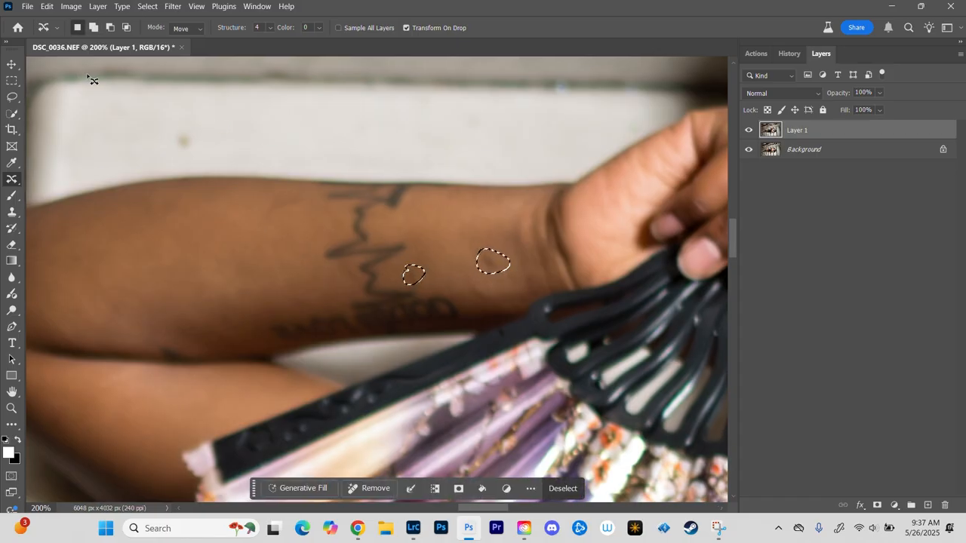
click(47, 6)
click(90, 189)
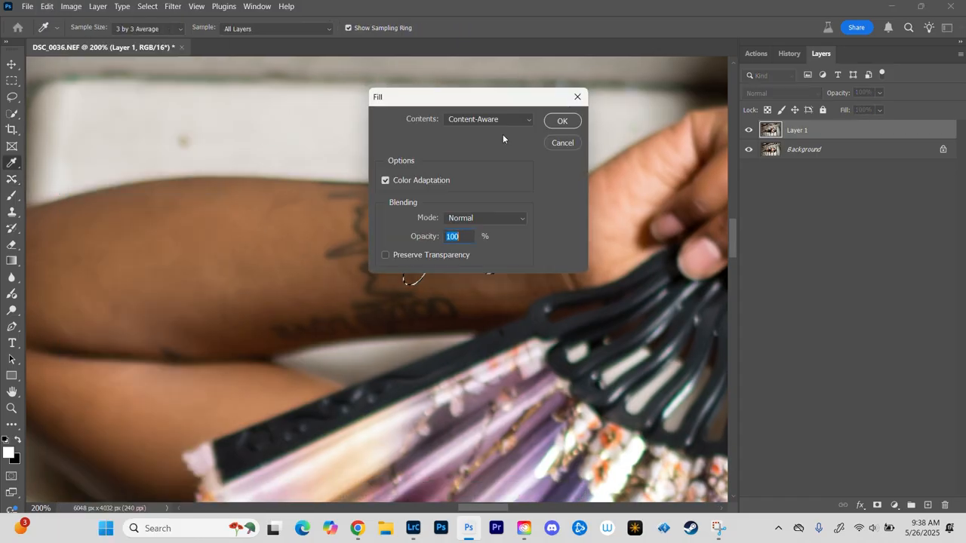
click(561, 122)
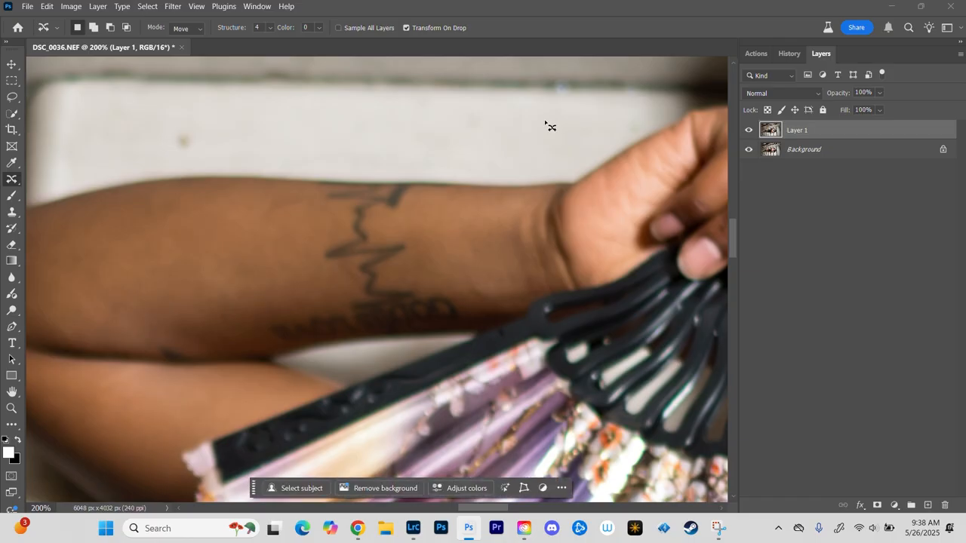
Step: Outline five blemishes on the front thigh between the knee and the dress hem as one selection
drag(198, 328, 541, 170)
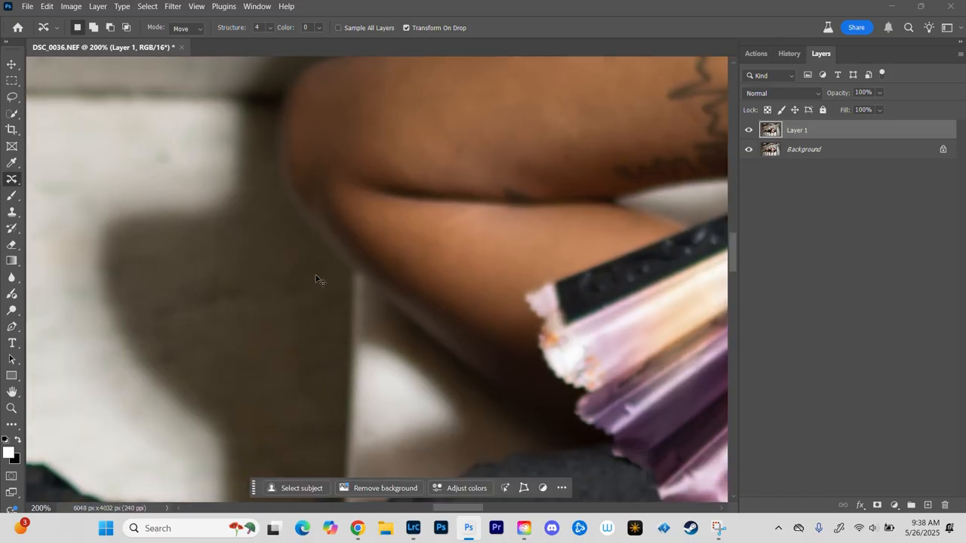
key(ctrl+minus)
key(ctrl+minus)
drag(240, 354, 596, 183)
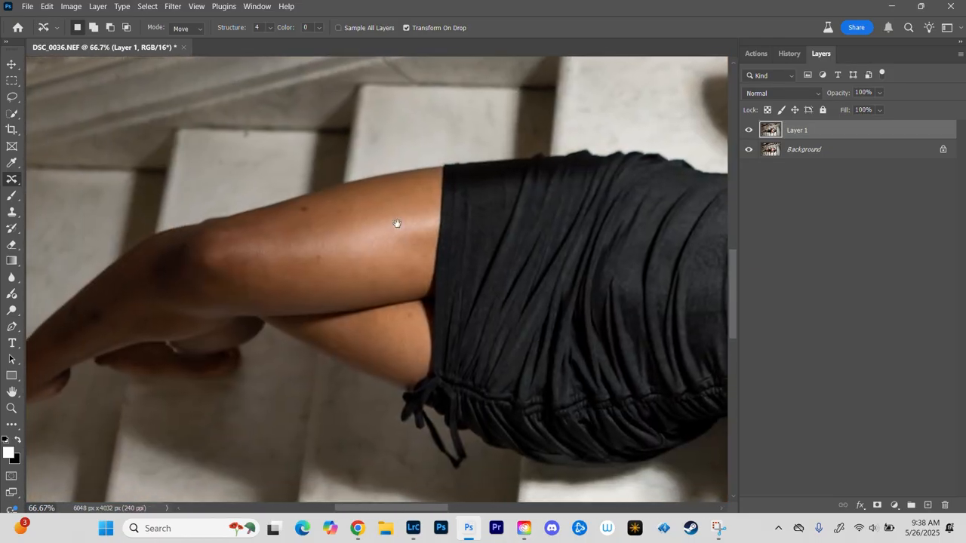
drag(397, 223, 473, 209)
key(ctrl+plus)
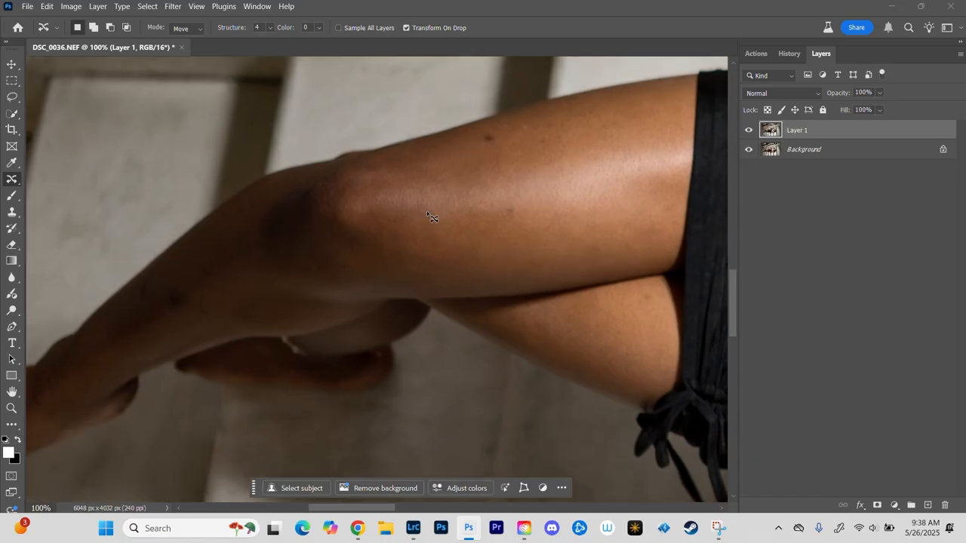
key(ctrl+plus)
drag(569, 143, 451, 231)
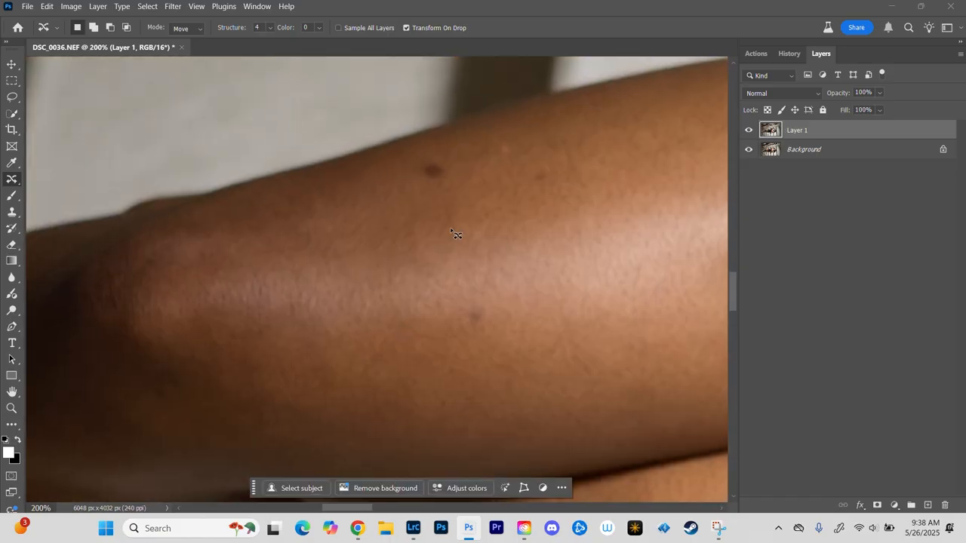
drag(425, 166, 422, 154)
mouse_move(530, 169)
mouse_down()
mouse_move(558, 172)
mouse_move(528, 161)
mouse_up()
mouse_move(505, 135)
mouse_down()
mouse_move(499, 163)
mouse_move(501, 141)
mouse_up()
mouse_move(476, 298)
mouse_down()
mouse_move(461, 313)
mouse_move(476, 300)
mouse_up()
drag(634, 188, 463, 203)
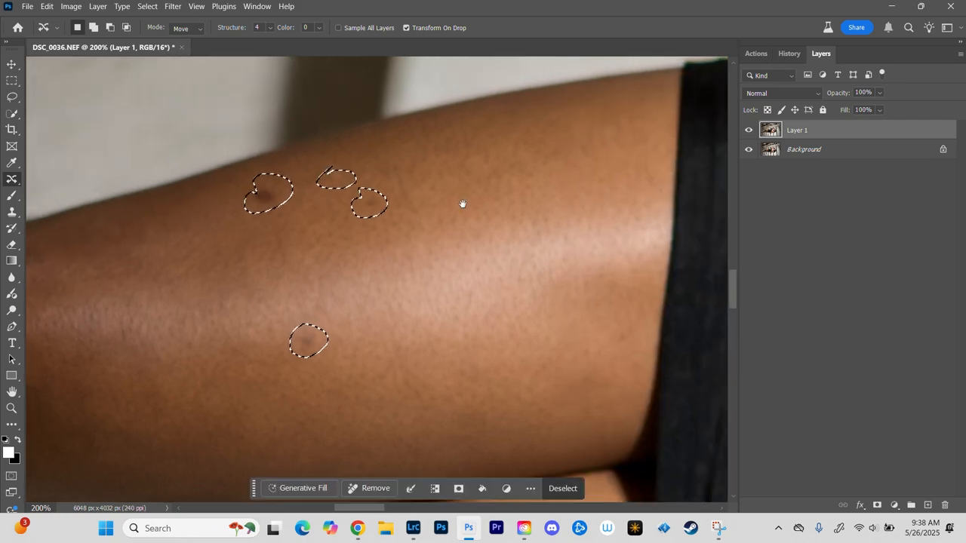
mouse_move(467, 154)
mouse_down()
mouse_move(483, 188)
mouse_move(468, 152)
mouse_up()
Step: Apply a Content-Aware fill to the selected thigh blemishes and clear the selection
click(47, 6)
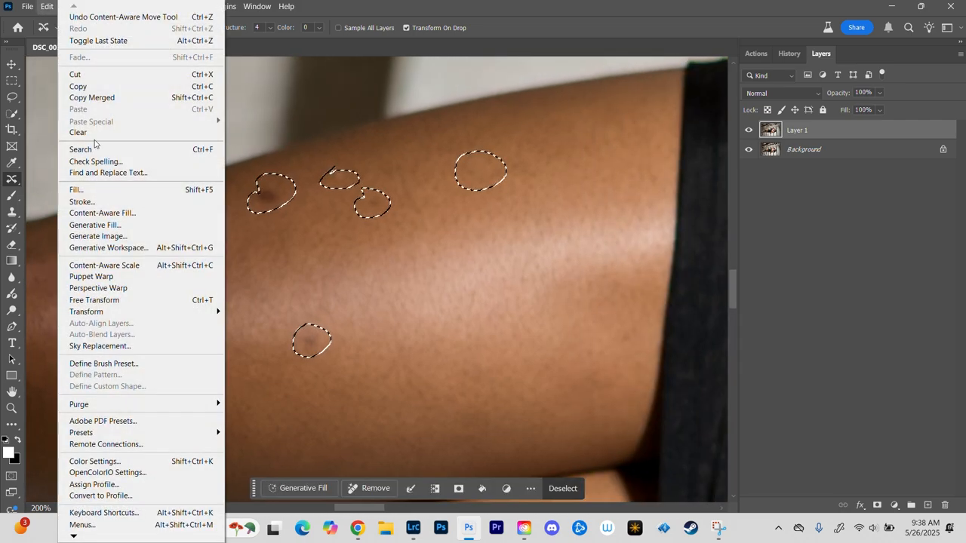
click(77, 190)
click(561, 123)
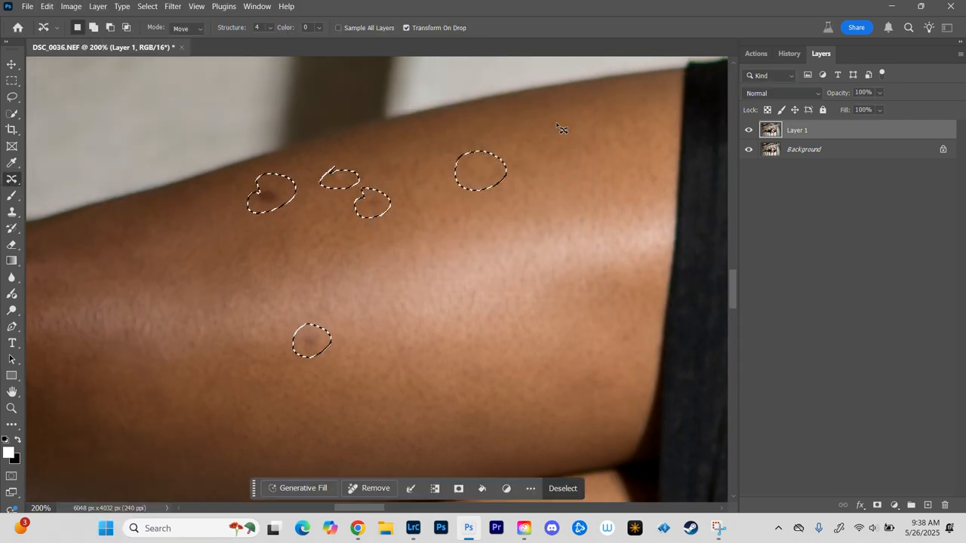
key(ctrl+d)
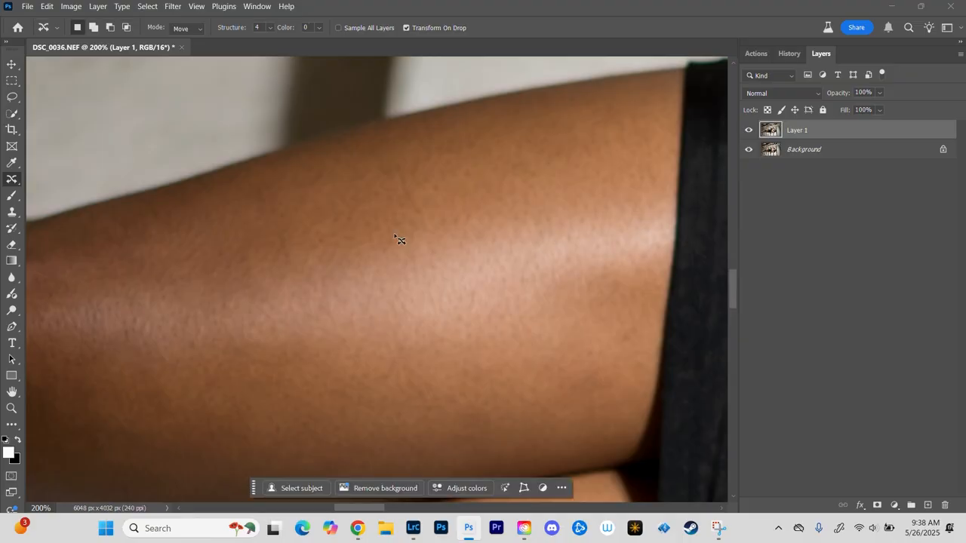
Step: Outline the blemish on the rear thigh near the dress hem, replace it with a Content-Aware fill, and clear the selection
drag(366, 309, 618, 164)
drag(405, 215, 441, 145)
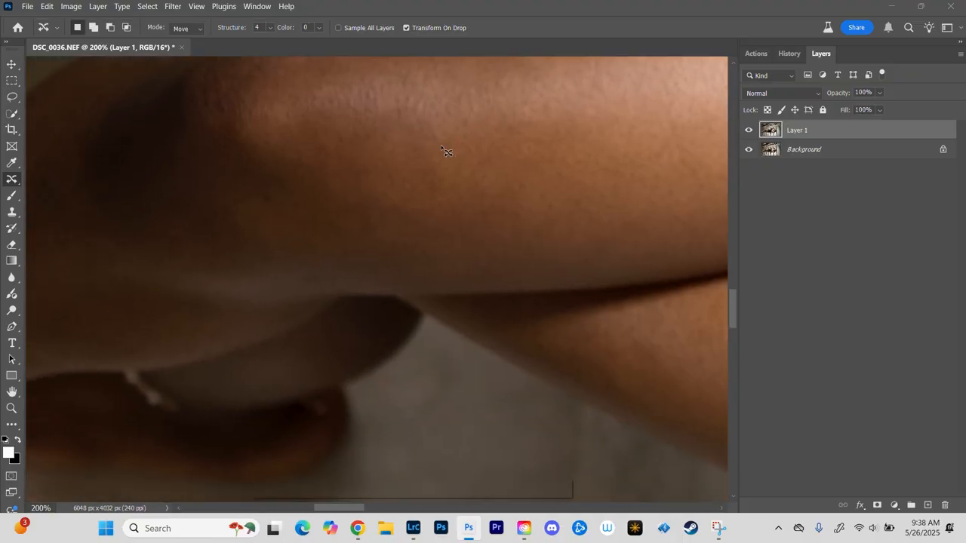
key(ctrl+minus)
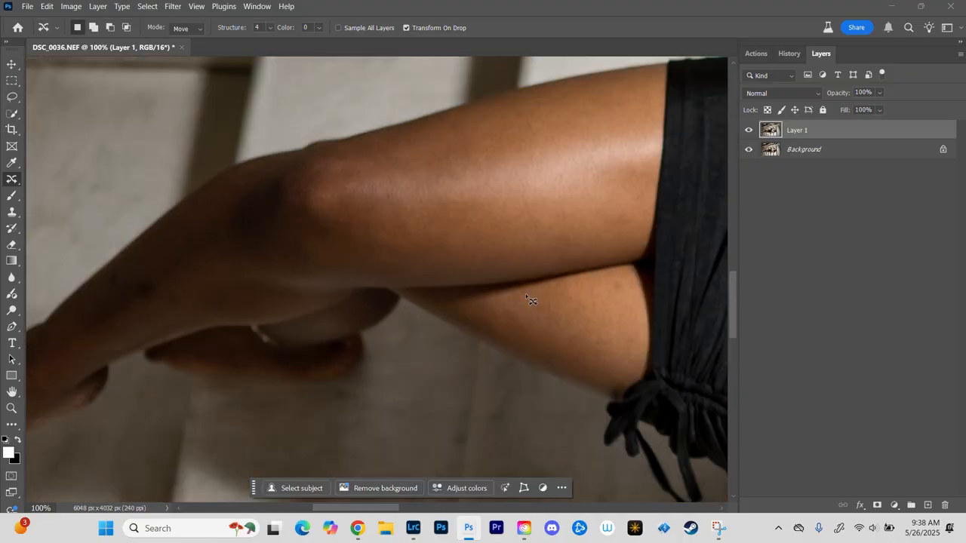
key(ctrl+plus)
drag(266, 203, 17, 168)
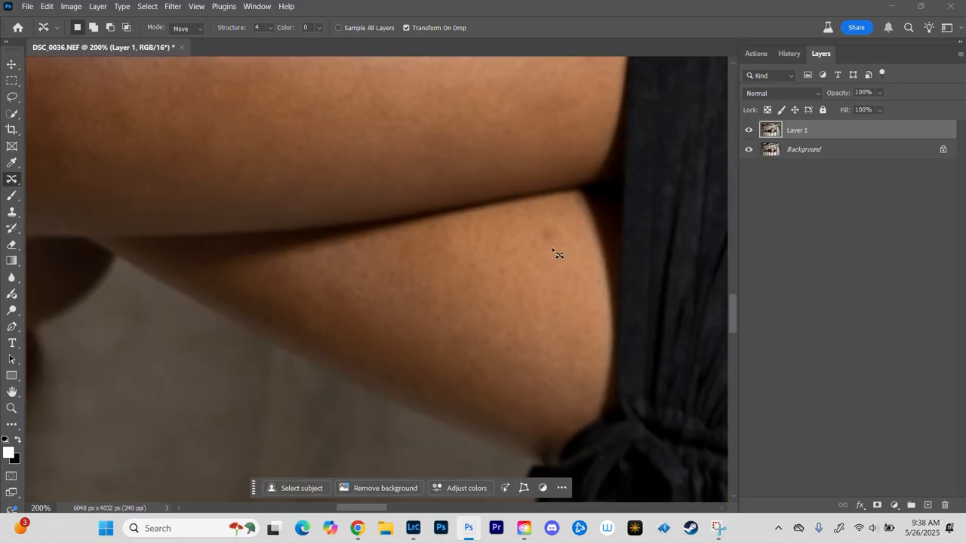
drag(537, 218, 536, 220)
click(47, 6)
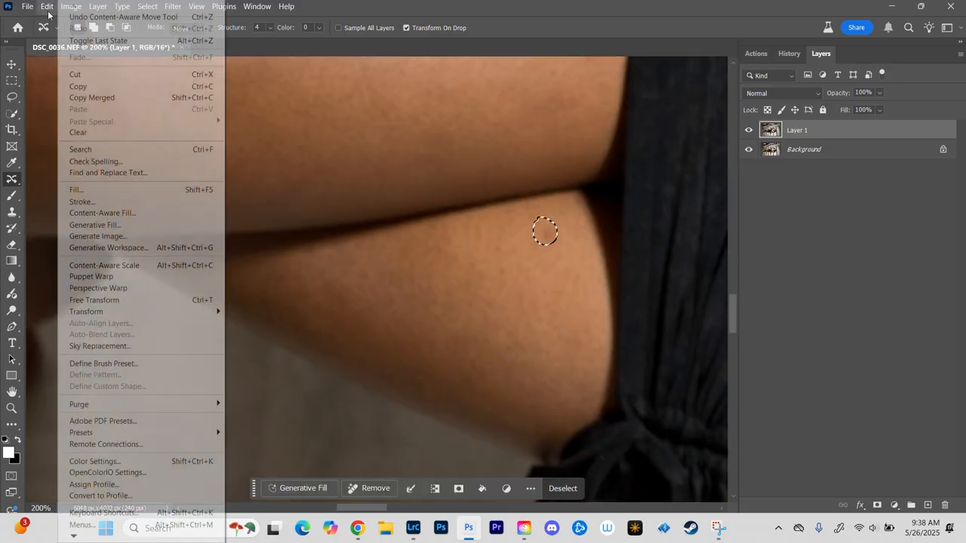
click(92, 194)
click(558, 122)
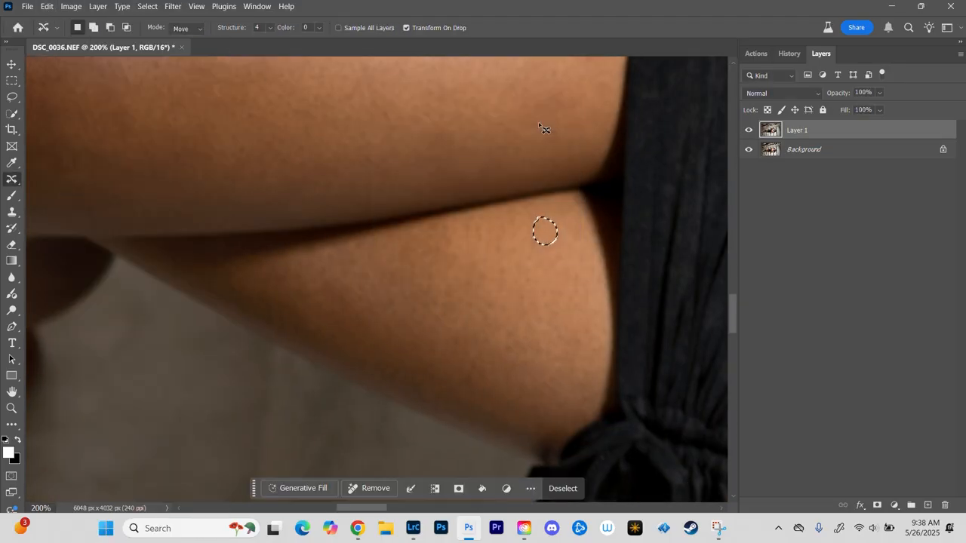
key(ctrl+d)
Step: Outline three dark spots on the front lower leg below the knee and replace them with a Content-Aware fill
drag(180, 247, 675, 196)
drag(406, 176, 663, 274)
mouse_move(339, 261)
mouse_down()
mouse_move(371, 315)
mouse_move(337, 264)
mouse_move(292, 276)
mouse_move(284, 252)
mouse_up()
mouse_move(427, 195)
mouse_down()
mouse_move(444, 226)
mouse_move(423, 199)
mouse_up()
click(47, 6)
click(97, 188)
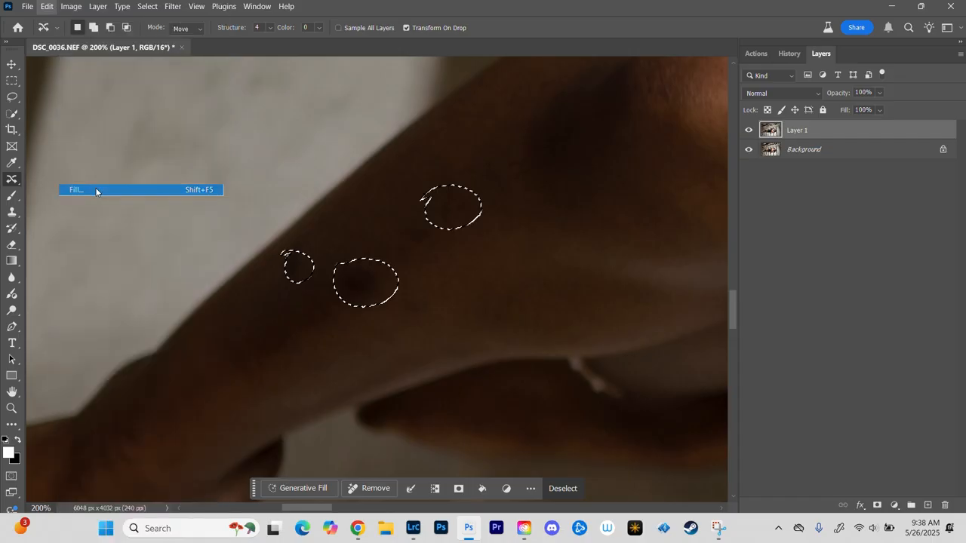
click(562, 121)
key(ctrl+d)
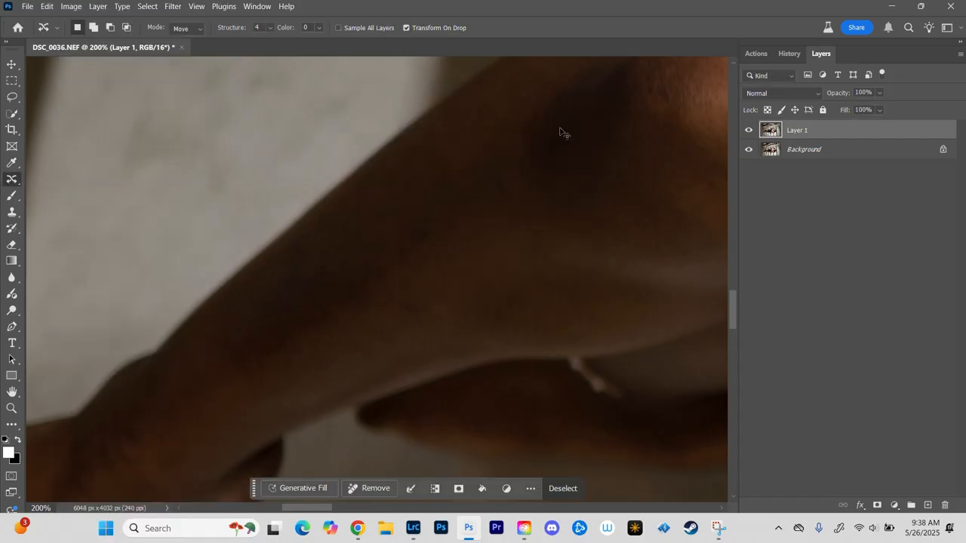
Step: Replace the remaining spot on the lower calf above the ankle with a Content-Aware fill at 100% opacity
mouse_move(297, 317)
mouse_down()
mouse_move(604, 157)
mouse_move(435, 173)
mouse_move(405, 236)
mouse_up()
mouse_move(524, 196)
mouse_down()
mouse_move(510, 212)
mouse_move(527, 196)
mouse_up()
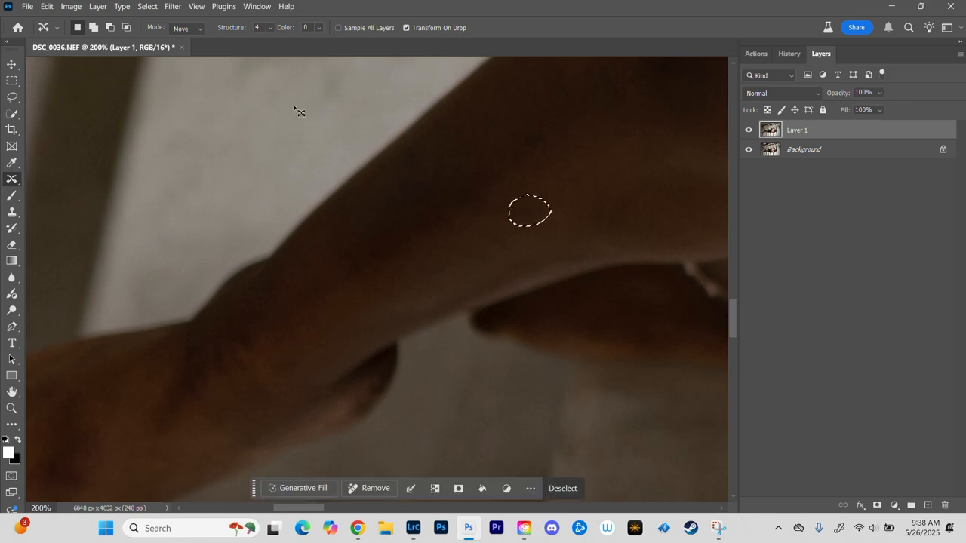
click(47, 7)
click(114, 191)
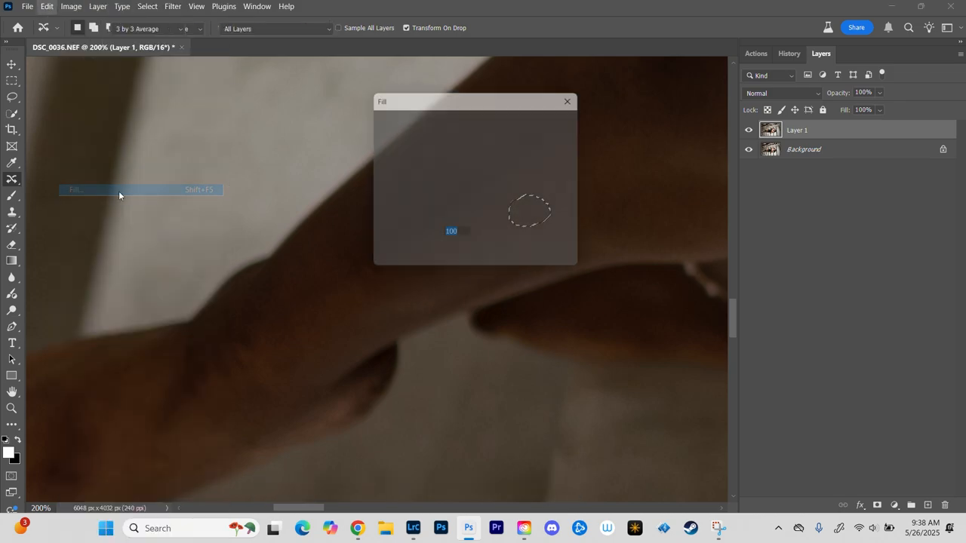
click(548, 120)
key(ctrl+d)
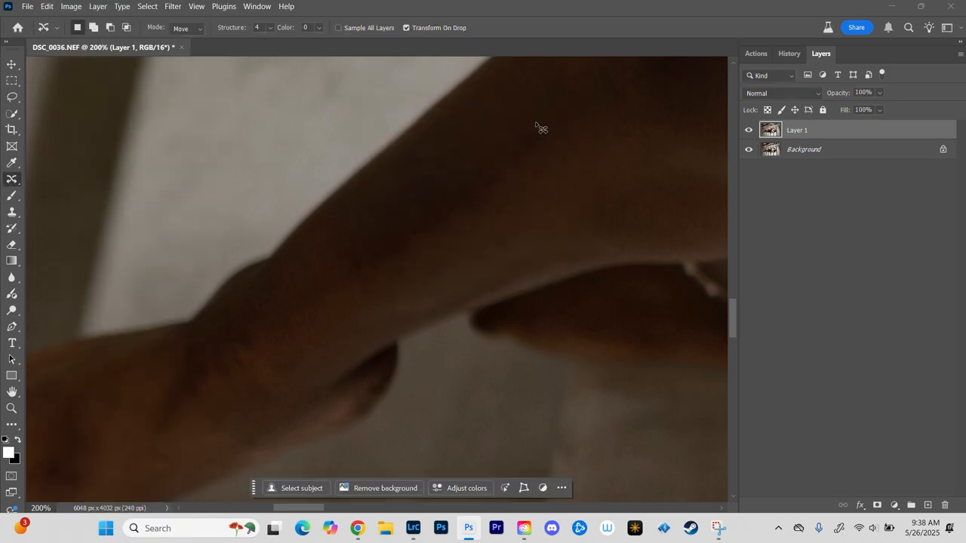
Step: Outline the two dark patches on the top of the front foot and replace both with a Content-Aware fill
drag(328, 294, 626, 177)
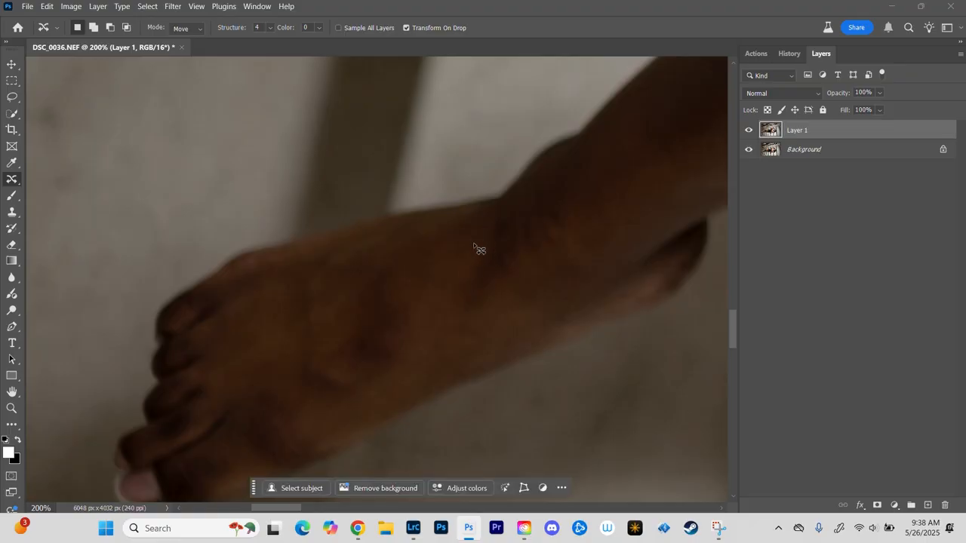
mouse_move(477, 237)
mouse_down()
mouse_move(519, 227)
mouse_move(487, 227)
mouse_up()
mouse_move(404, 270)
mouse_down()
mouse_move(407, 321)
mouse_move(350, 365)
mouse_move(377, 271)
mouse_up()
click(47, 6)
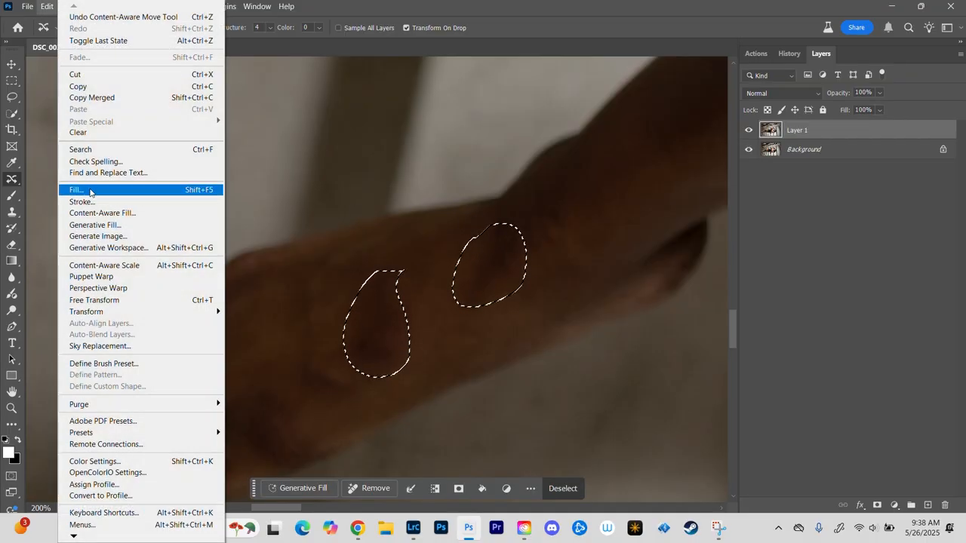
click(71, 187)
click(559, 121)
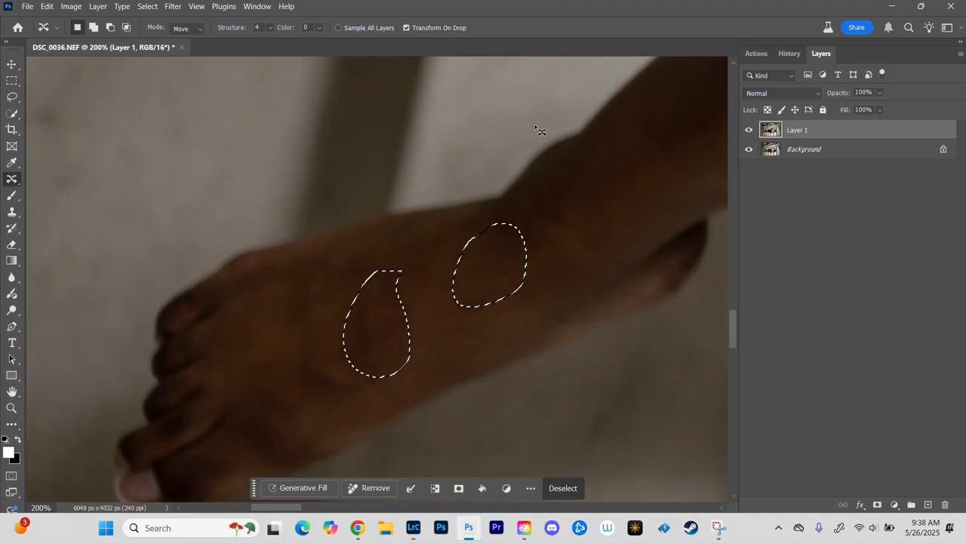
key(ctrl+d)
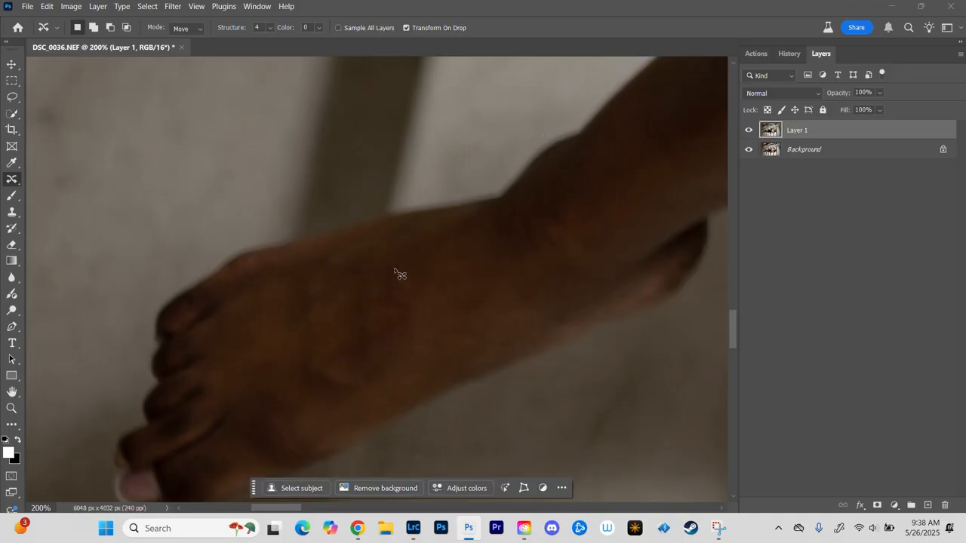
Step: Outline the patch in the middle of the foot again and apply another Content-Aware fill to even it out
mouse_move(392, 265)
mouse_down()
mouse_move(413, 319)
mouse_move(355, 292)
mouse_move(381, 267)
mouse_up()
click(47, 6)
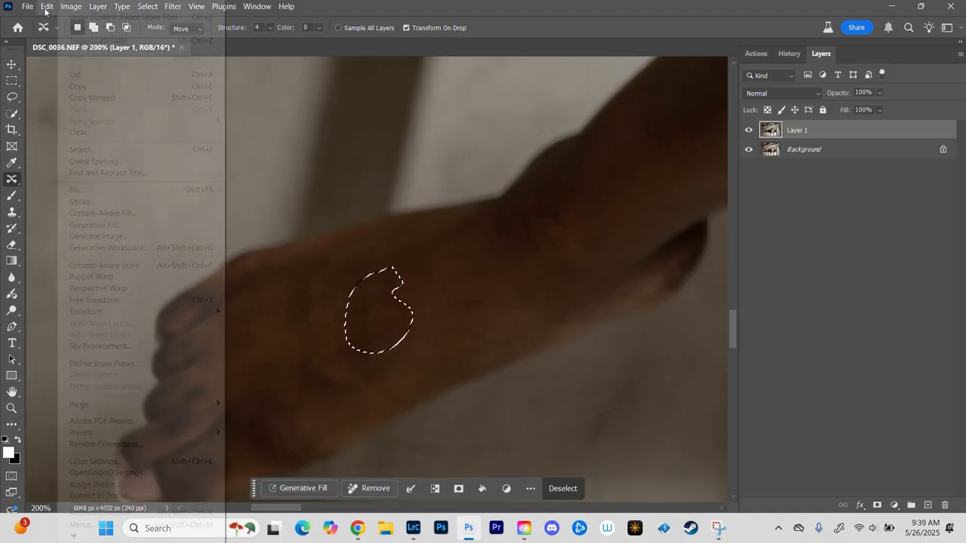
click(87, 194)
click(559, 121)
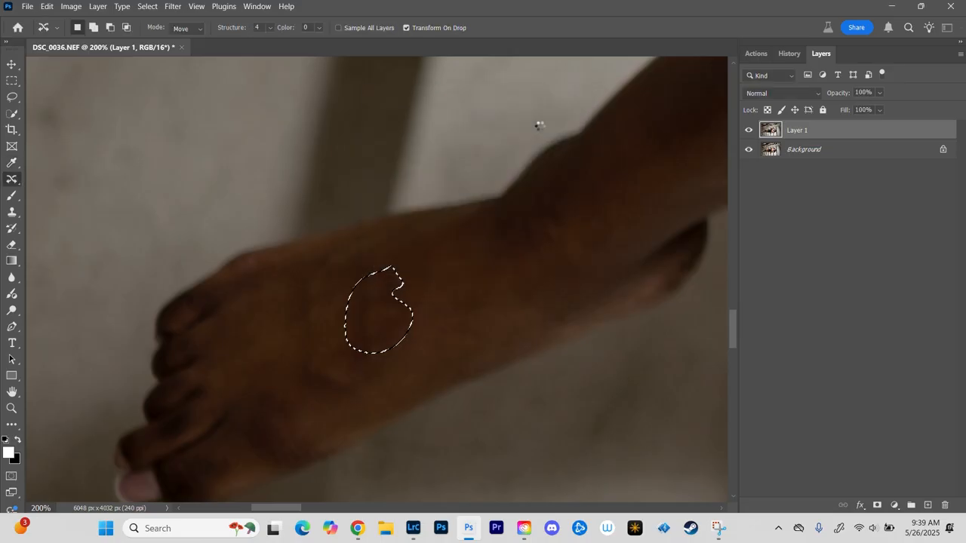
key(ctrl+d)
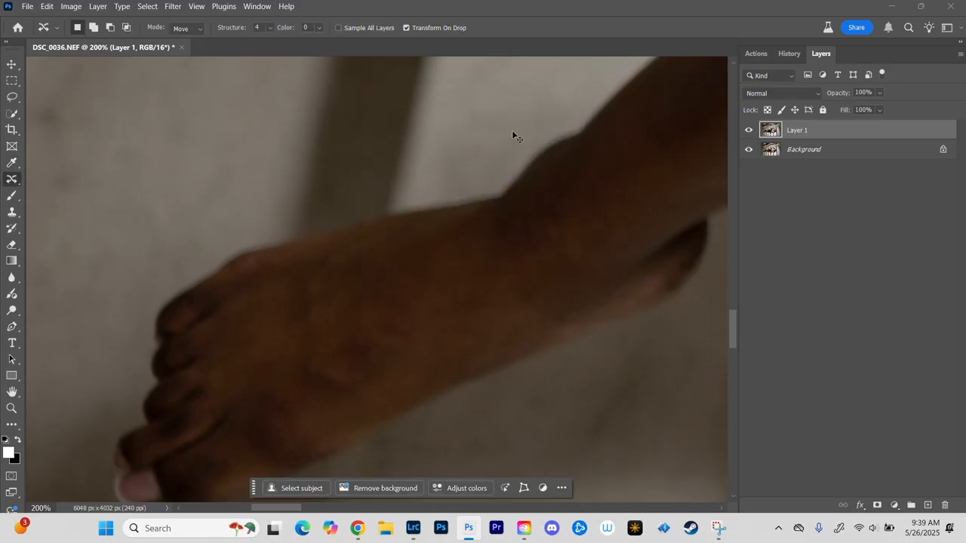
Step: Inspect the retouched foot, lower leg and thighs at several magnifications for remaining blemishes
scroll(513, 136, down, 3)
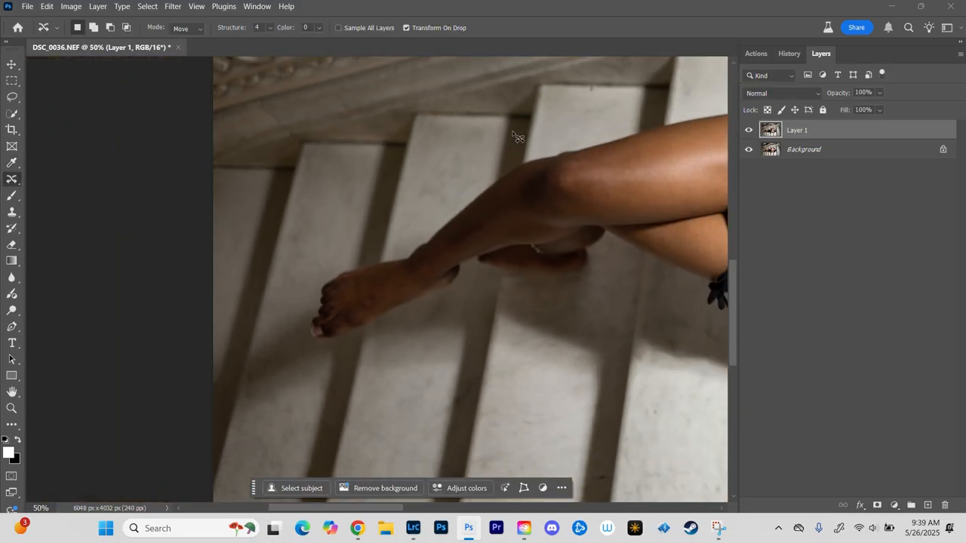
scroll(516, 137, up, 2)
scroll(516, 137, down, 1)
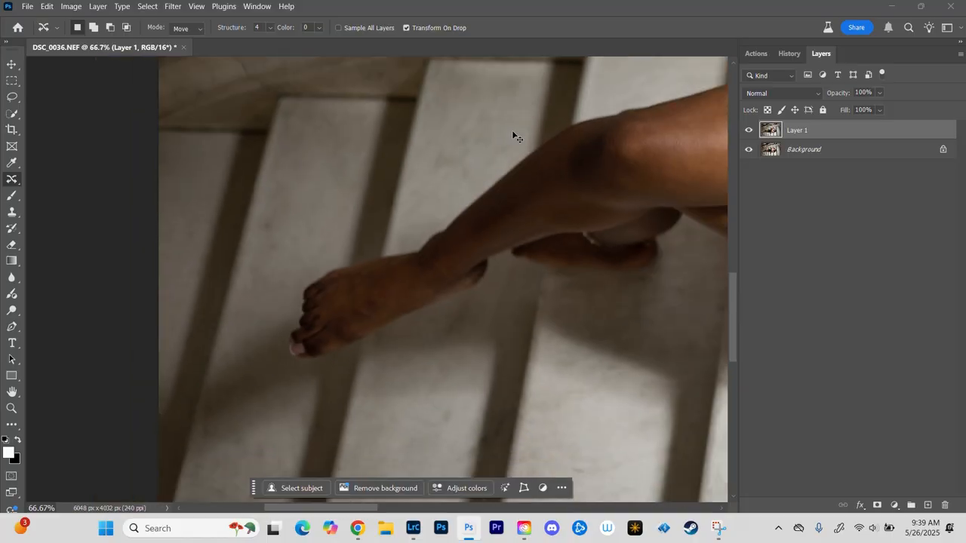
scroll(512, 132, down, 1)
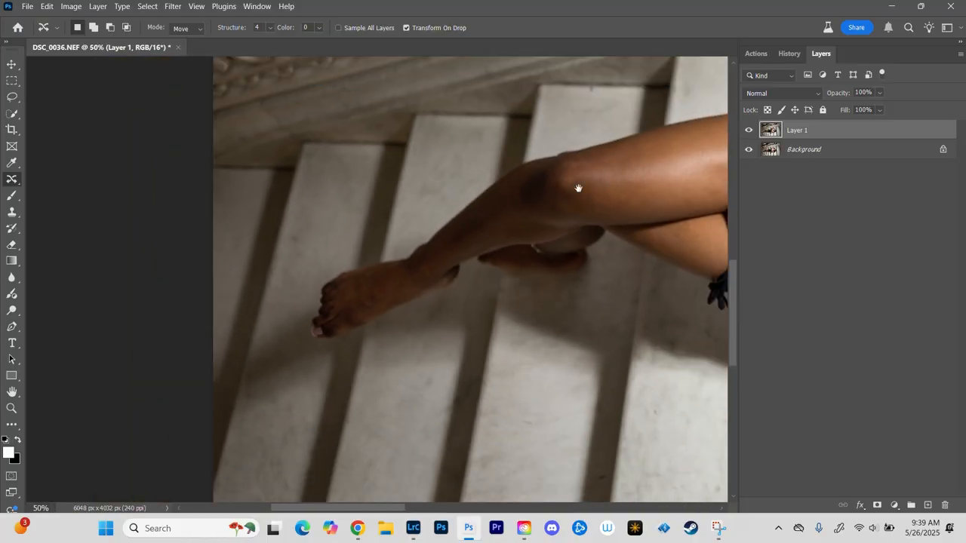
drag(578, 188, 355, 224)
scroll(344, 232, up, 1)
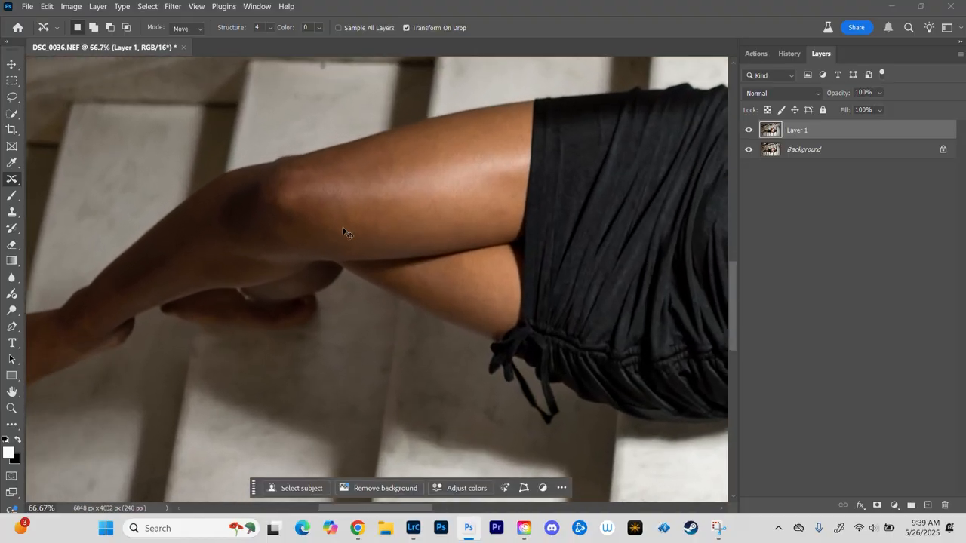
scroll(343, 231, up, 1)
scroll(396, 172, up, 2)
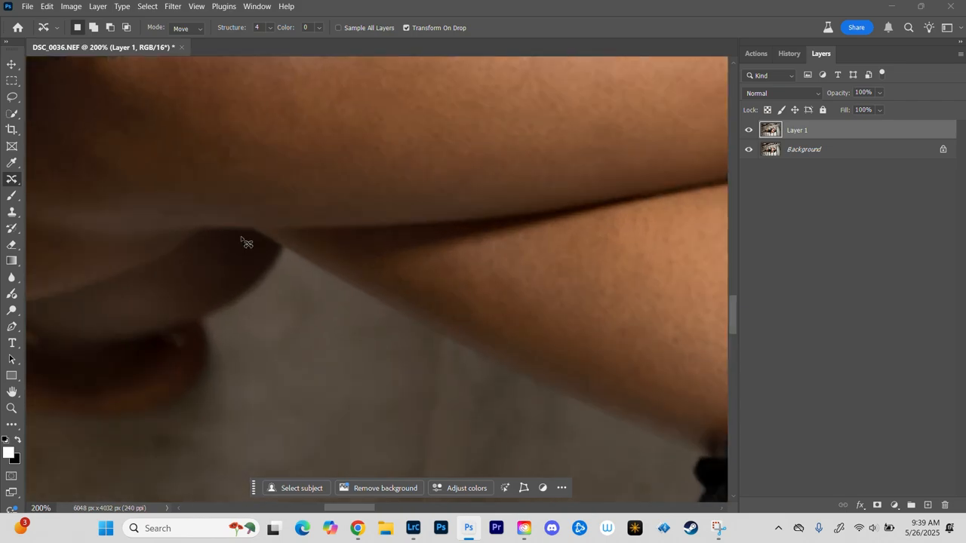
scroll(241, 240, down, 4)
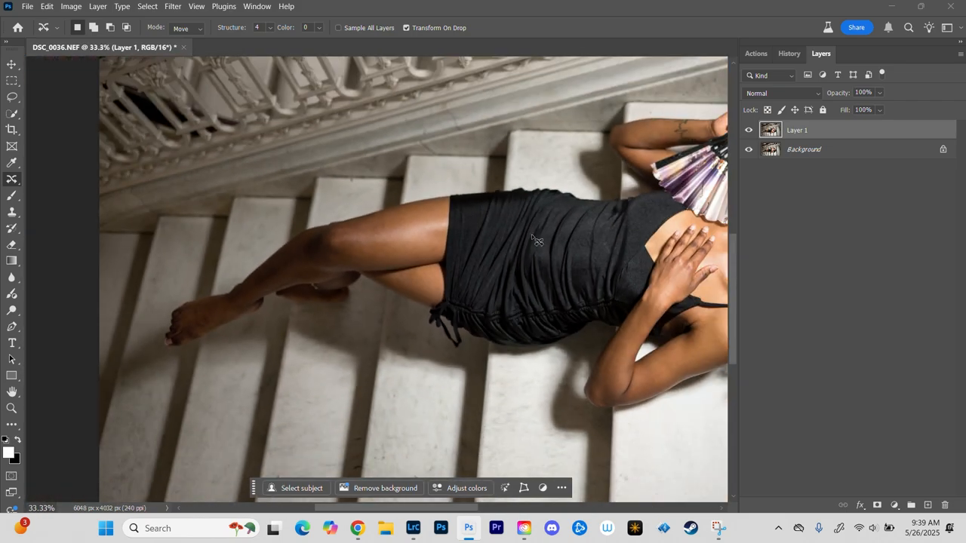
Step: Compare the face and upper body before and after retouching by hiding and showing Layer 1 at different magnifications
drag(622, 261, 324, 247)
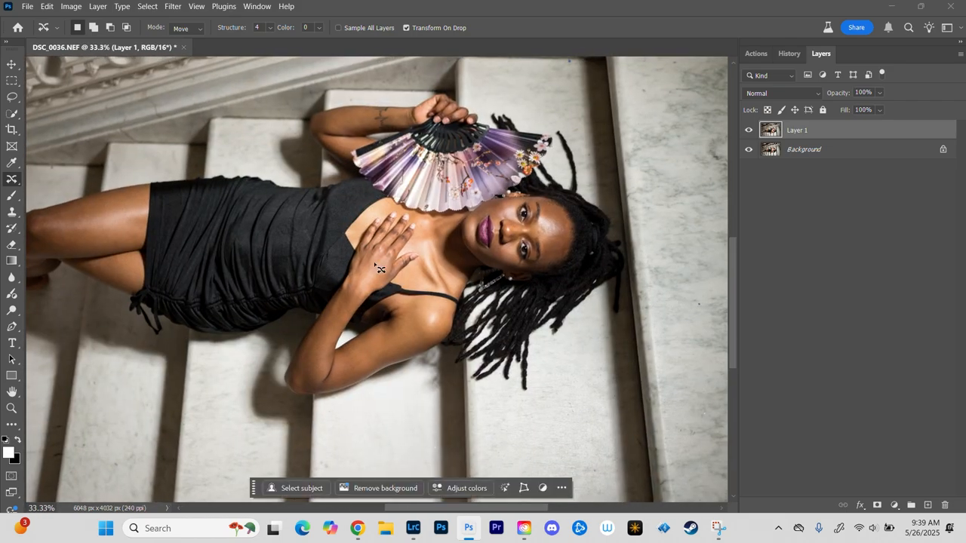
key(ctrl+plus)
click(750, 131)
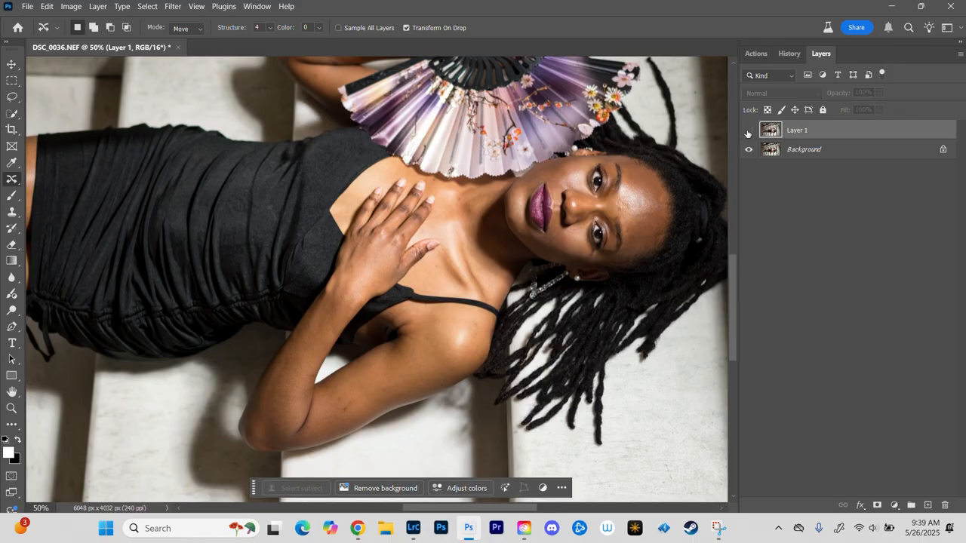
click(750, 132)
key(ctrl+plus)
key(ctrl+plus)
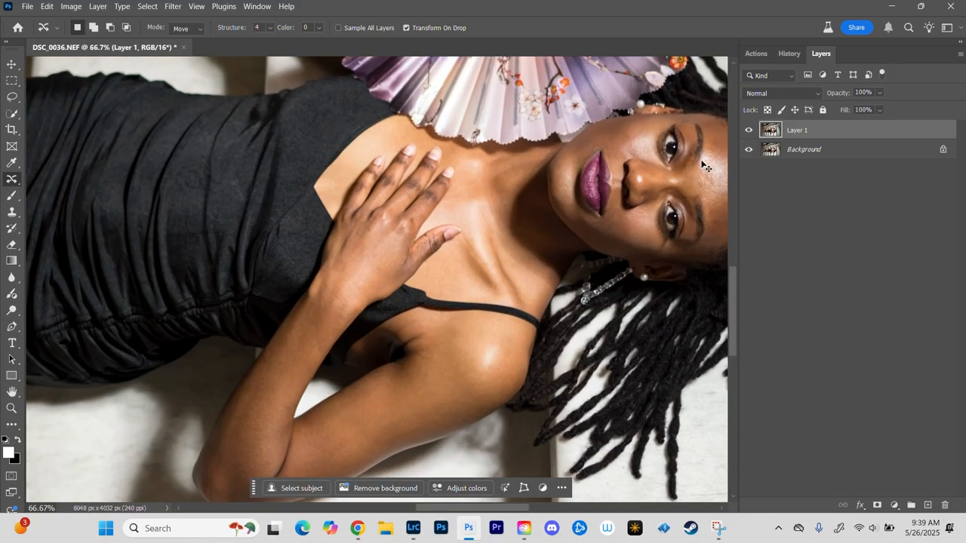
drag(569, 220, 341, 274)
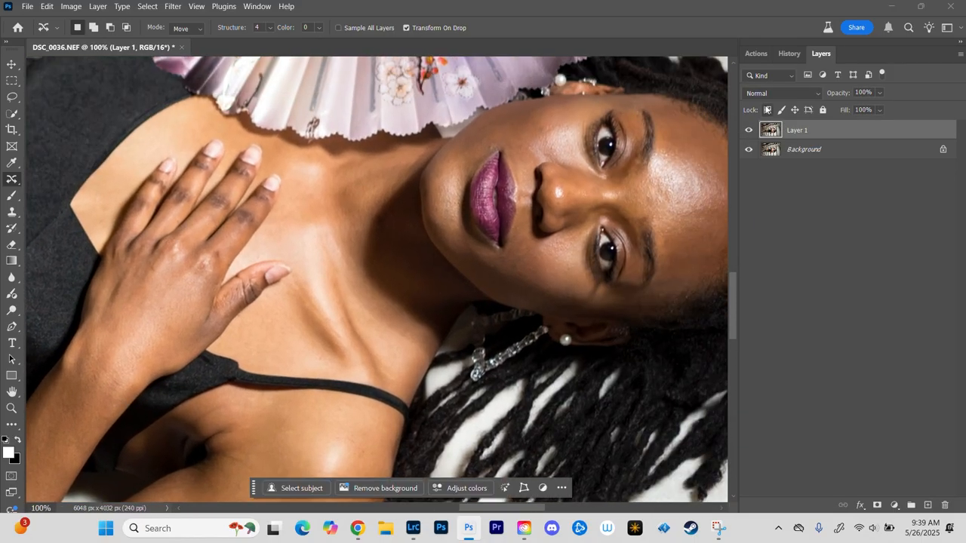
click(748, 133)
click(749, 133)
key(ctrl+minus)
key(ctrl+minus)
key(ctrl+minus)
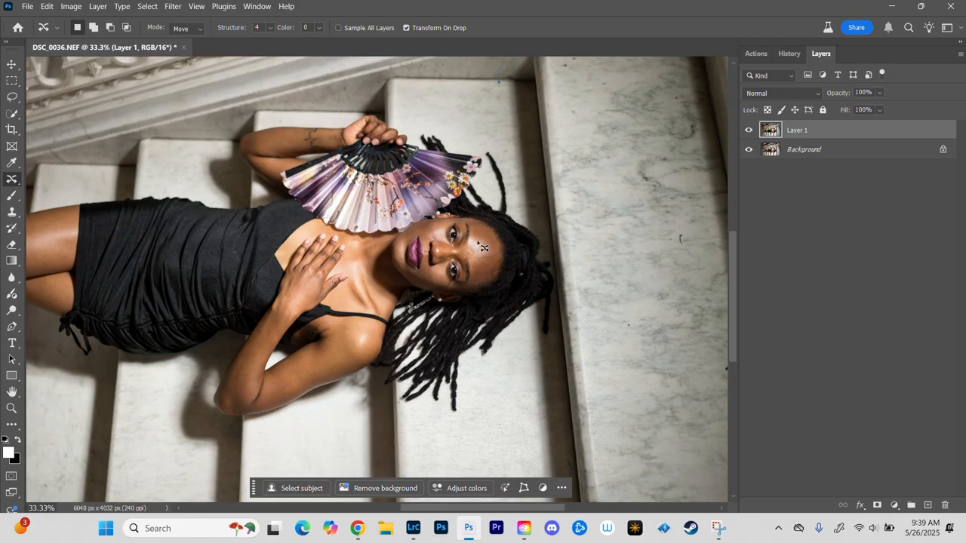
Step: Run the SharkPixel 8-bit frequency separation action with a Median radius of 8 pixels, and select the Low Tone layer
key(ctrl+plus)
key(ctrl+plus)
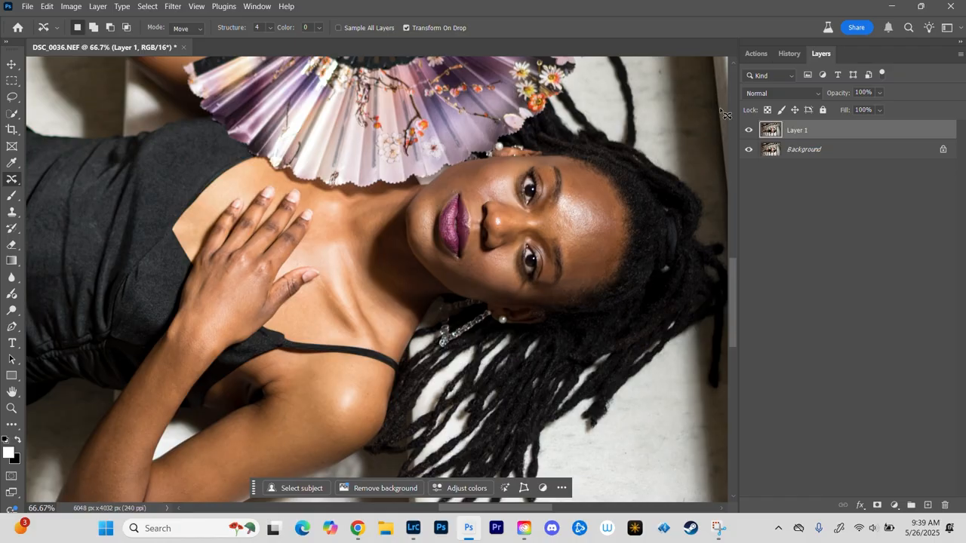
click(753, 54)
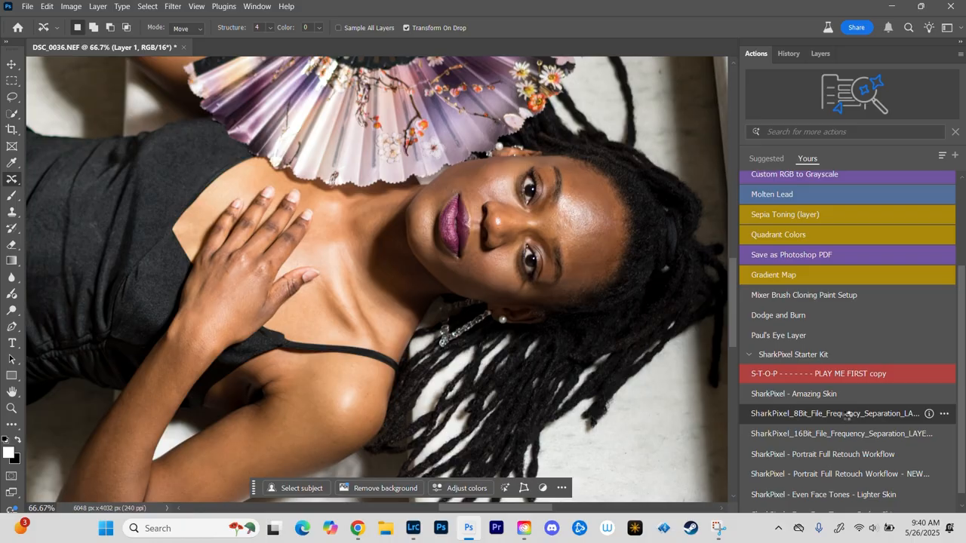
click(848, 415)
click(483, 214)
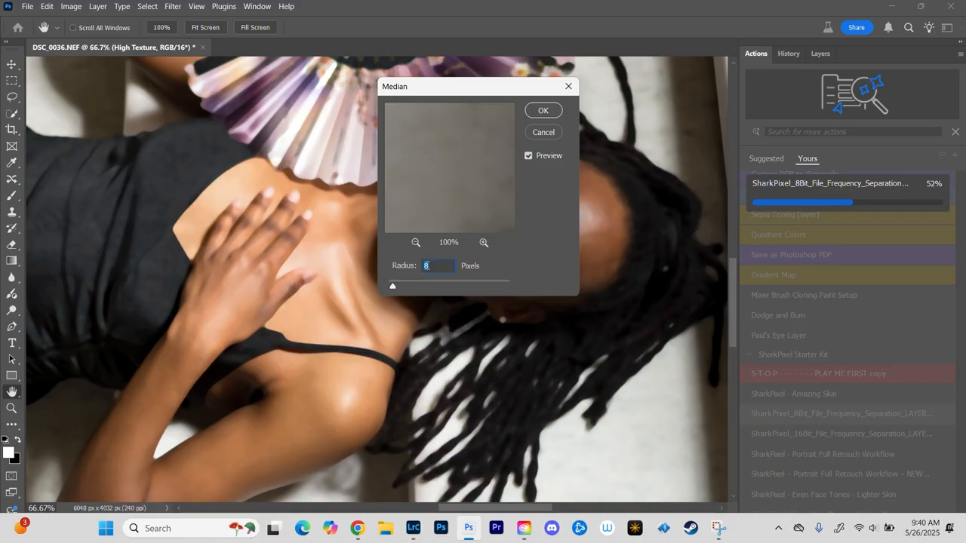
click(544, 112)
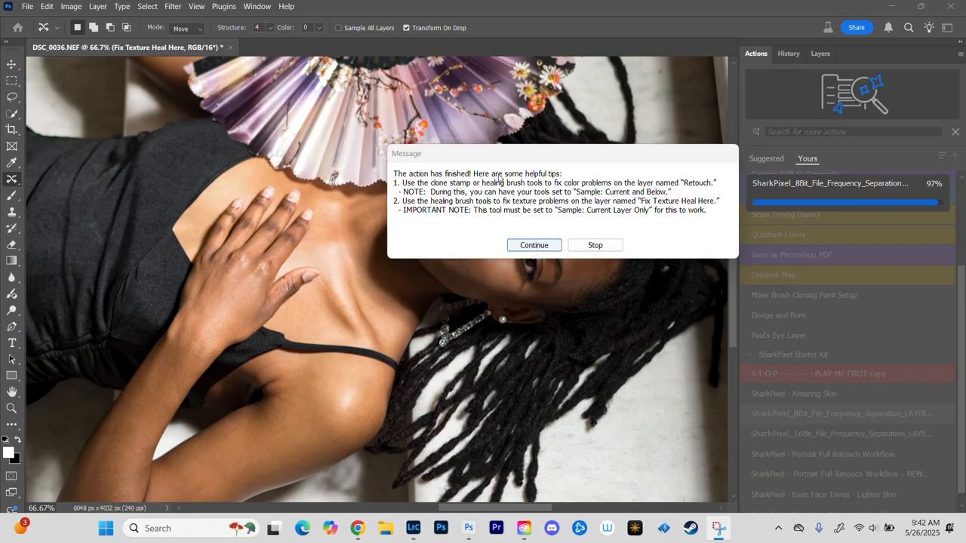
click(534, 245)
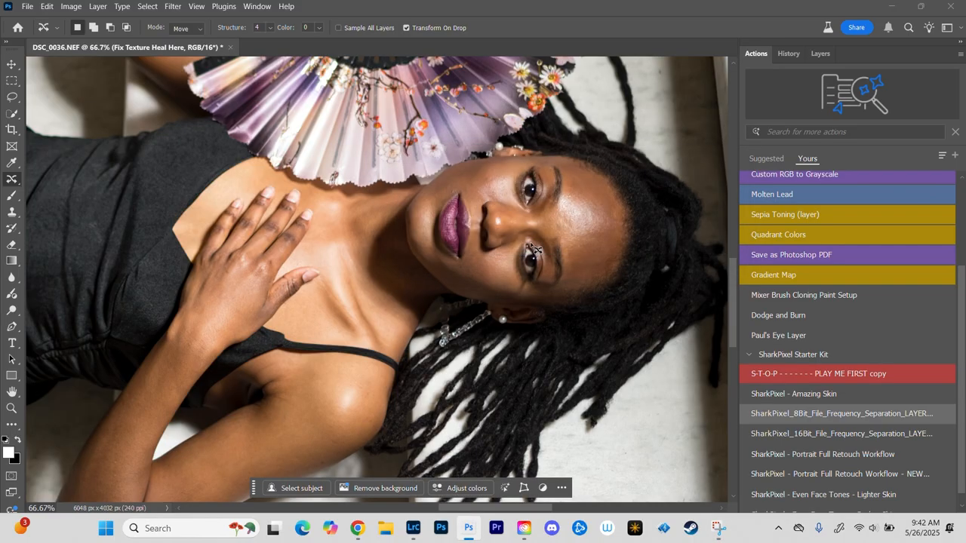
click(821, 55)
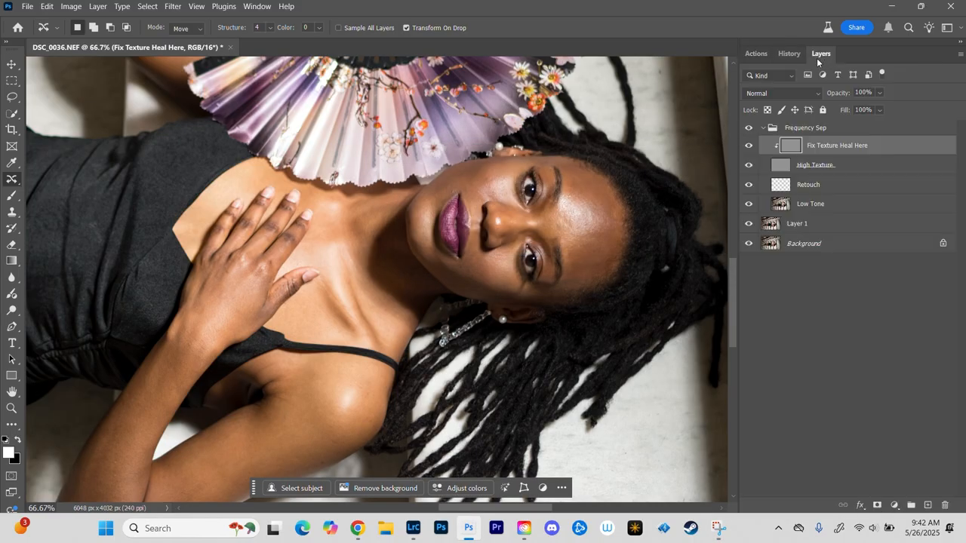
click(826, 204)
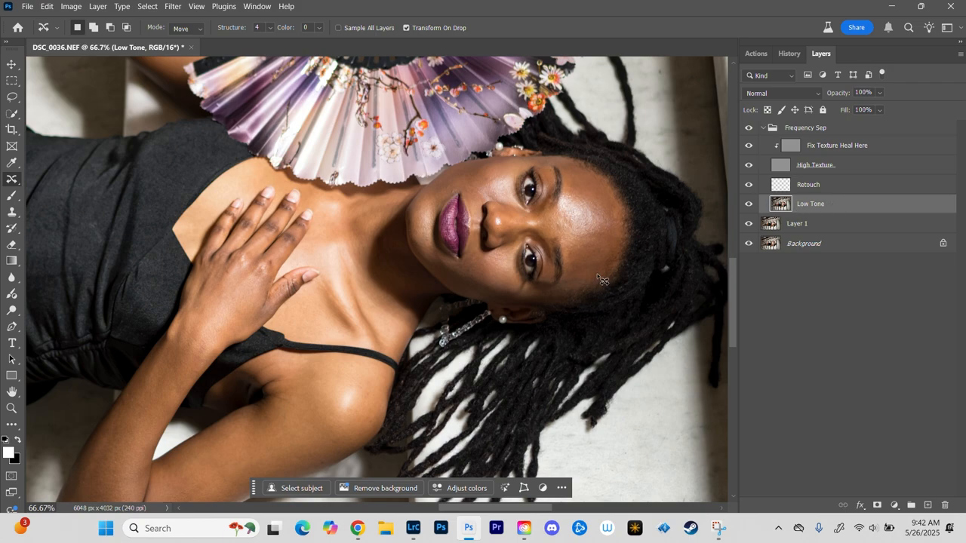
Step: Duplicate the Low Tone layer in the Frequency Sep group
click(841, 188)
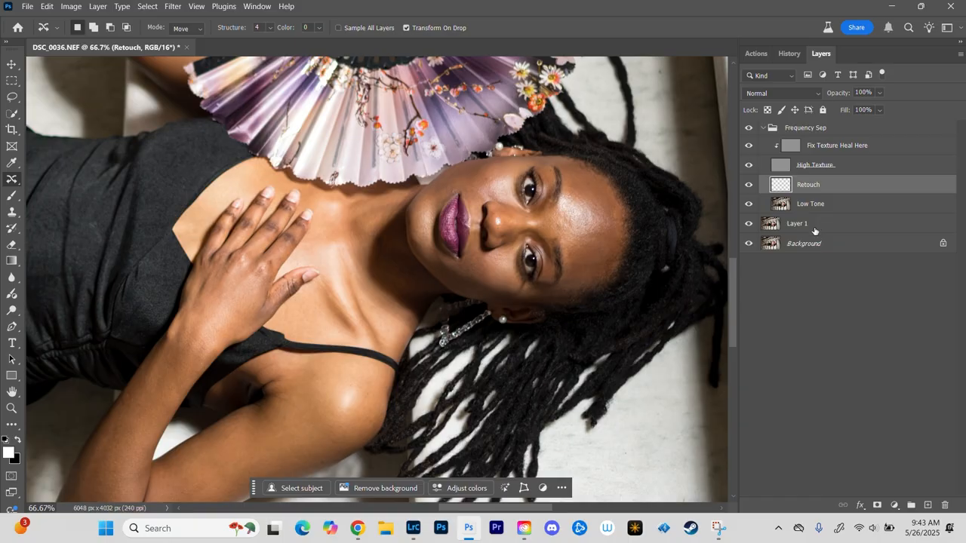
click(791, 148)
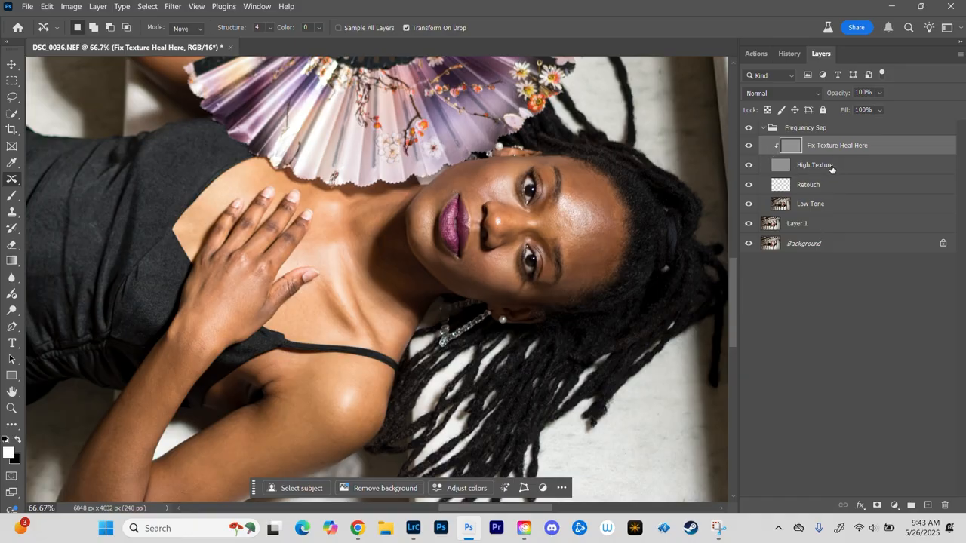
click(842, 207)
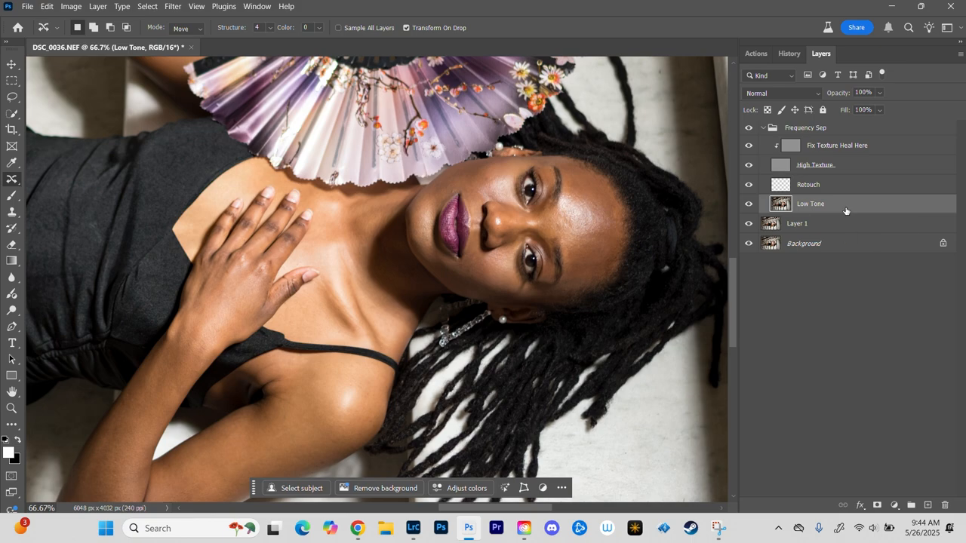
key(ctrl+j)
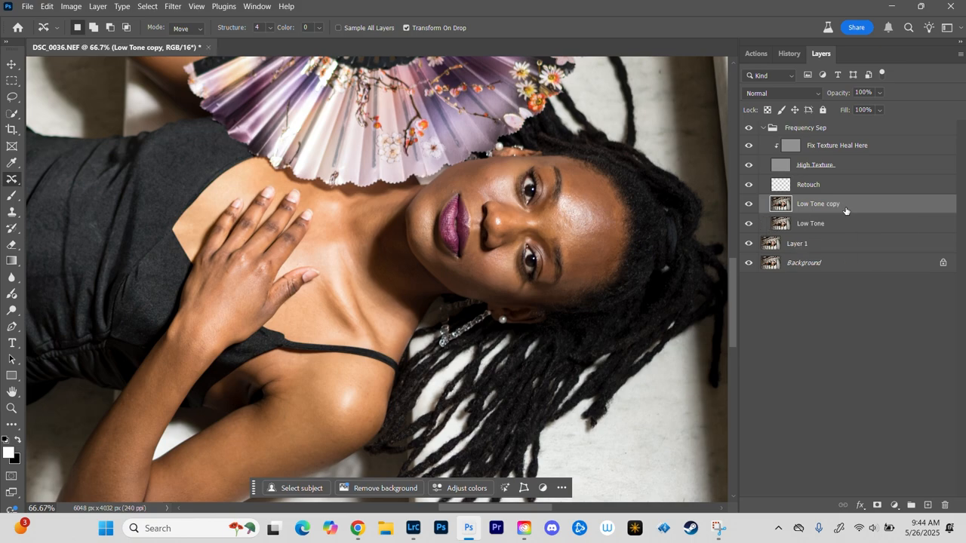
Step: Outline the forehead from the eyebrows to the hairline with the Lasso tool on the Low Tone copy layer
key(ctrl+plus)
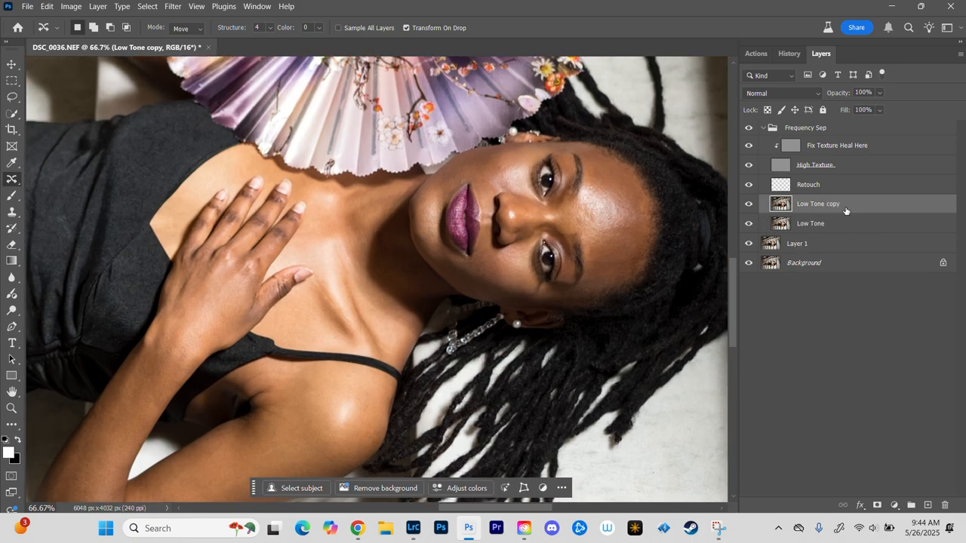
key(ctrl+plus)
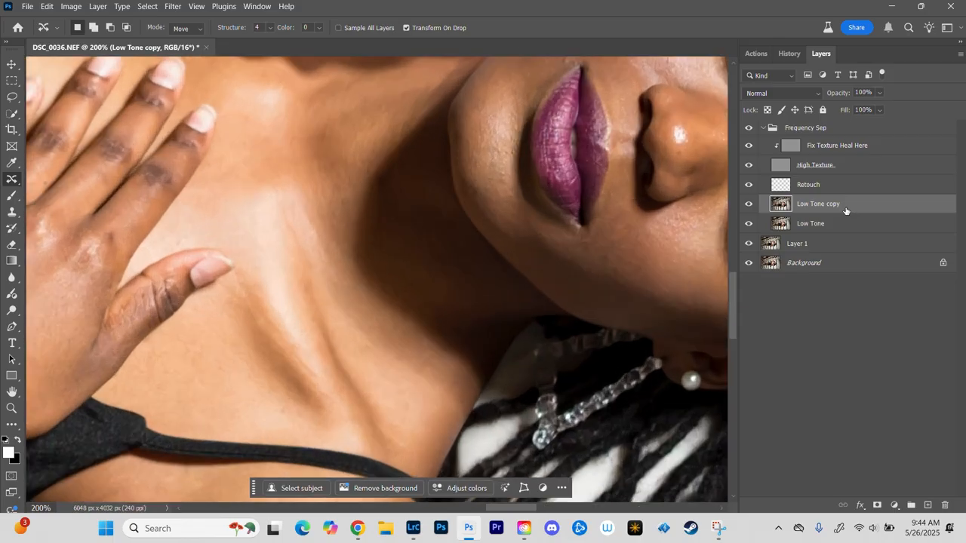
key(ctrl+minus)
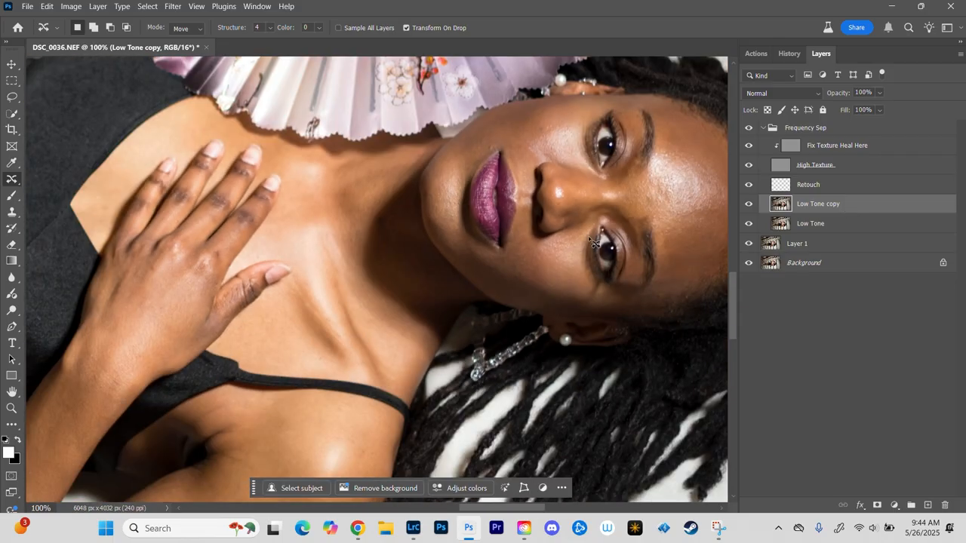
key(l)
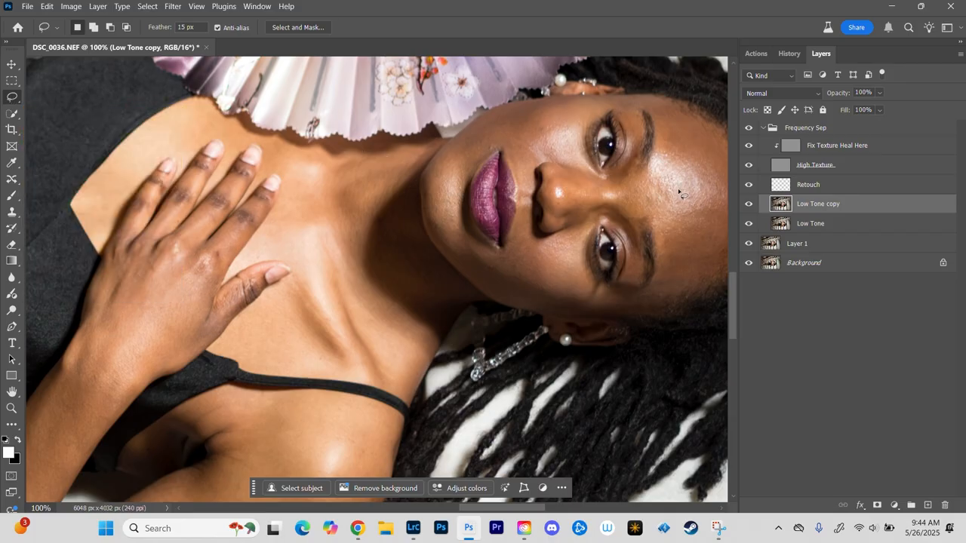
drag(677, 167, 634, 227)
drag(605, 165, 606, 165)
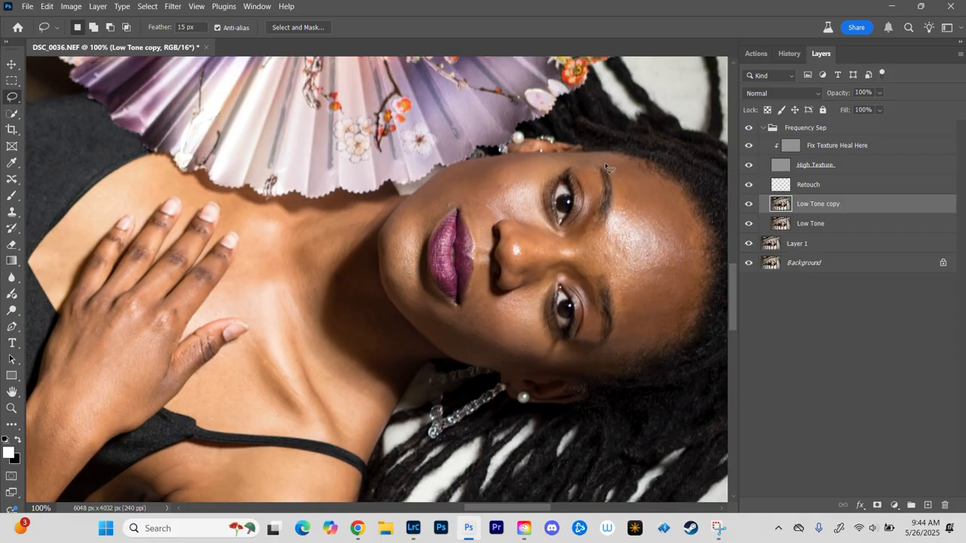
mouse_move(616, 204)
mouse_down()
mouse_move(600, 242)
mouse_move(615, 304)
mouse_move(600, 363)
mouse_move(687, 321)
mouse_move(701, 288)
mouse_move(684, 195)
mouse_move(666, 176)
mouse_move(615, 161)
mouse_up()
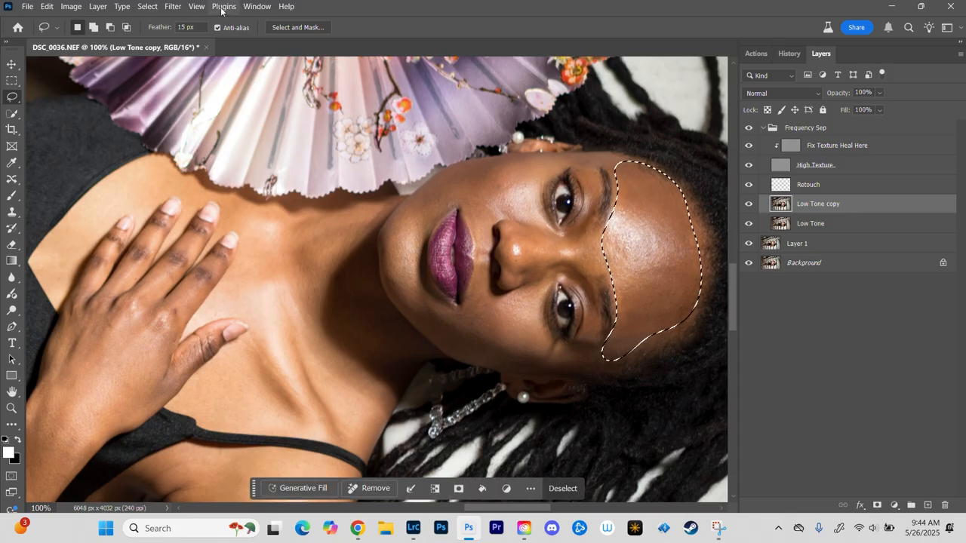
Step: Try a 35-pixel Gaussian Blur on the selected forehead, settle on a radius of 12 pixels, apply it and deselect
click(172, 7)
mouse_move(193, 177)
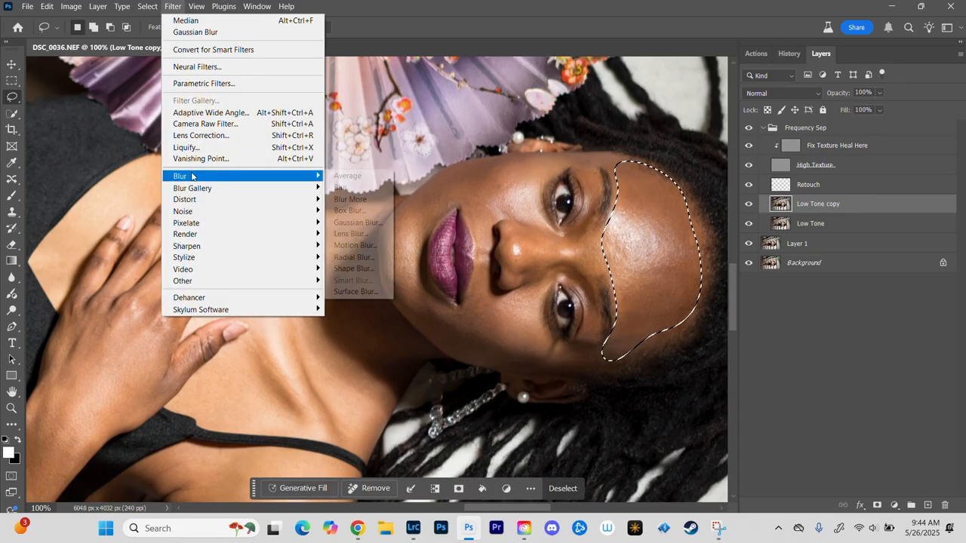
click(366, 222)
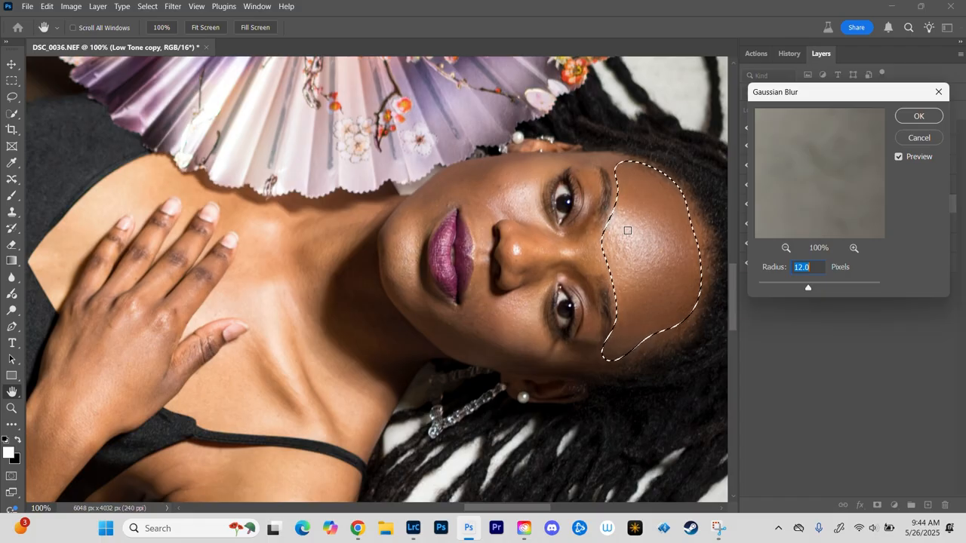
text(35.)
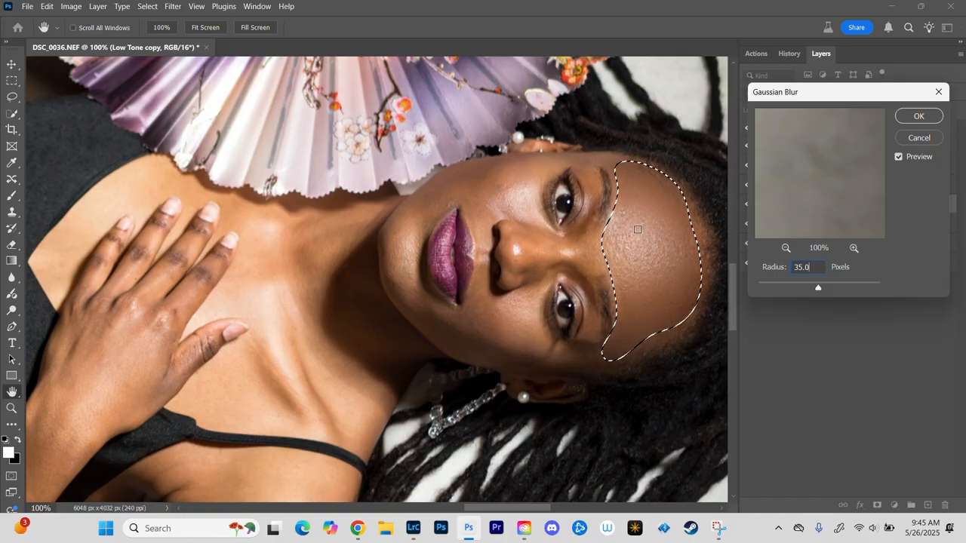
key(BackSpace)
key(BackSpace)
key(BackSpace)
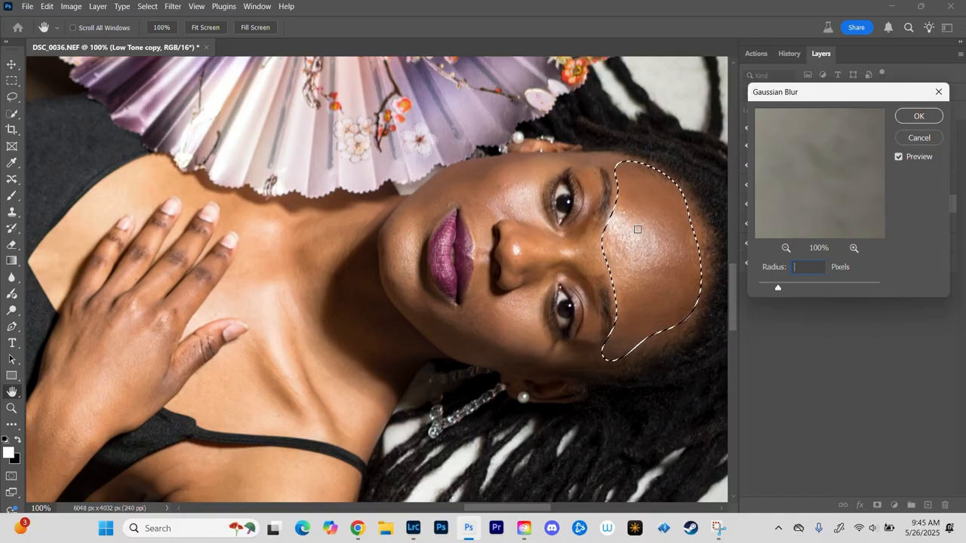
text(12.)
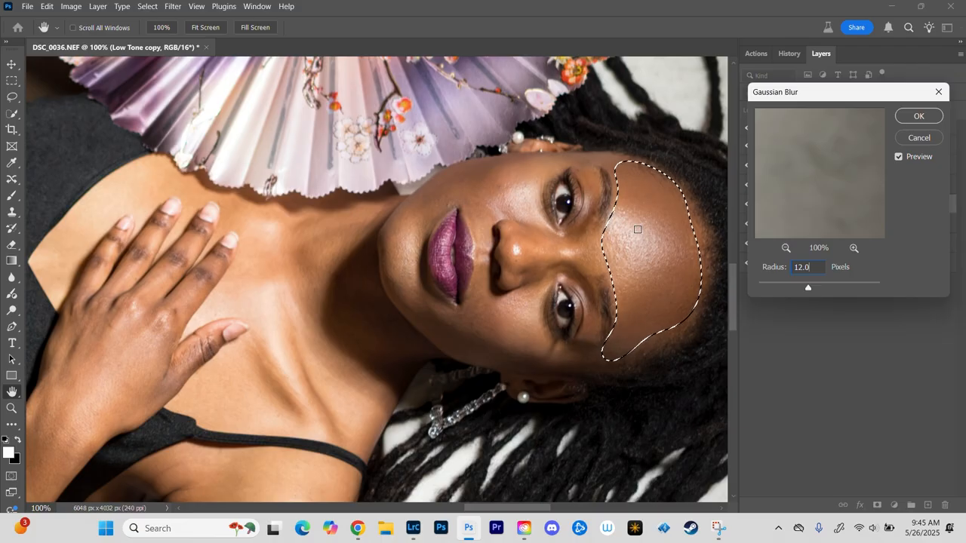
text(0)
key(Return)
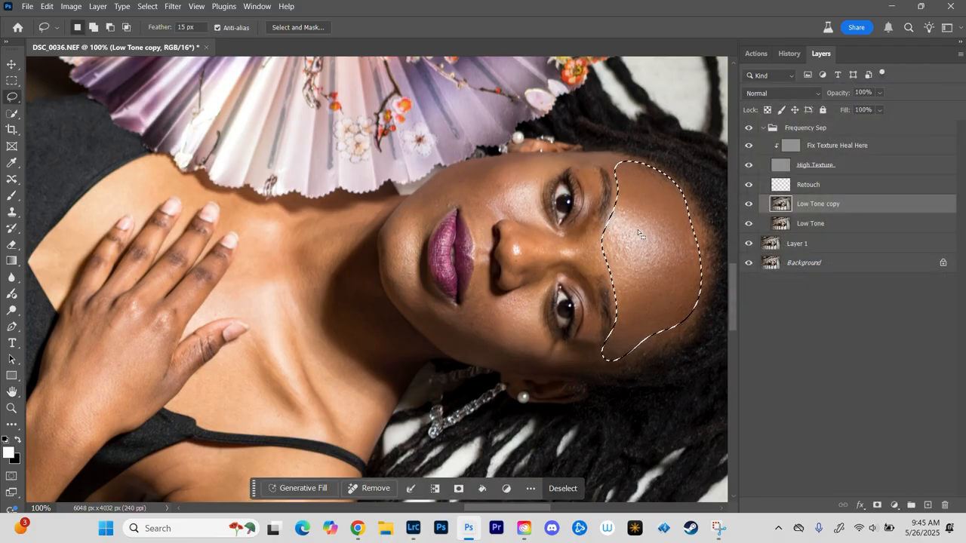
key(ctrl+d)
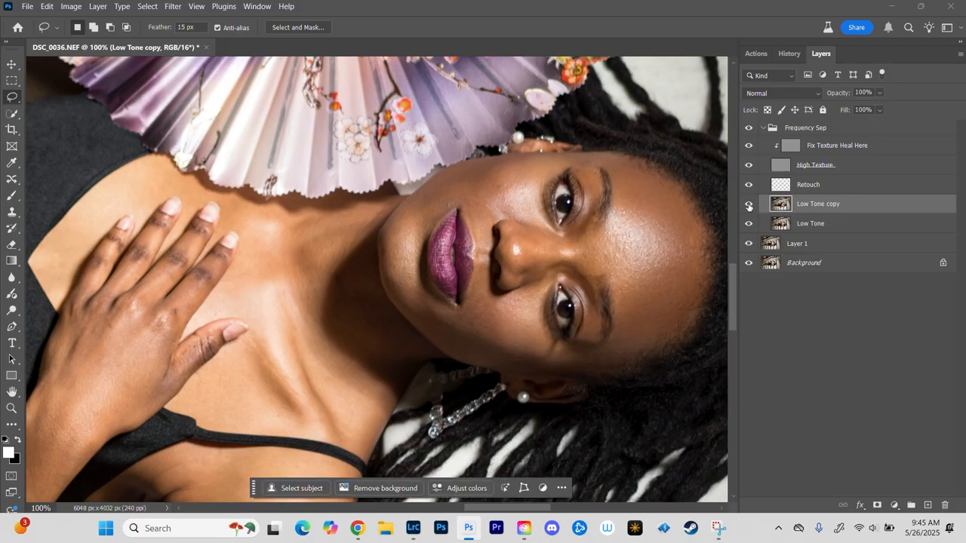
Step: Compare the forehead before and after blurring by hiding and showing the Low Tone copy layer
click(748, 204)
click(747, 209)
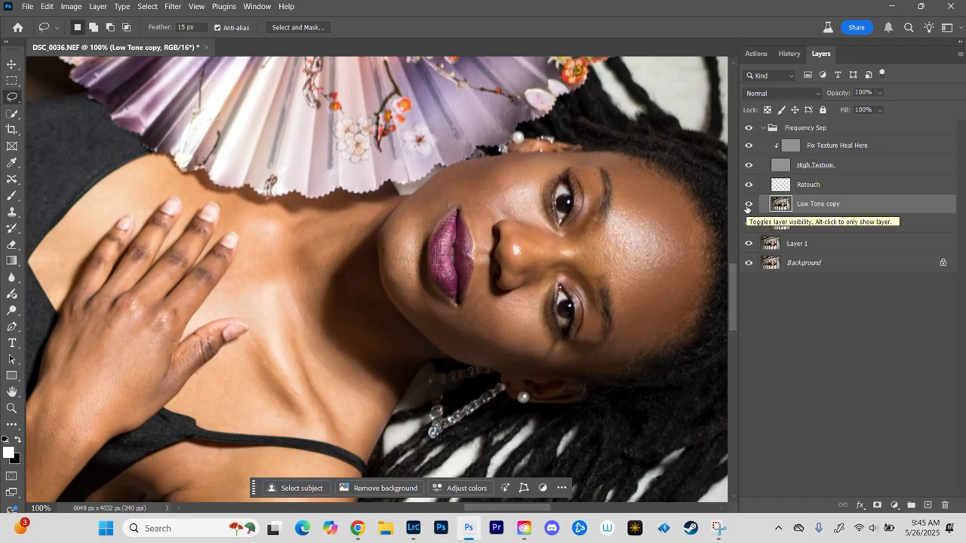
click(748, 206)
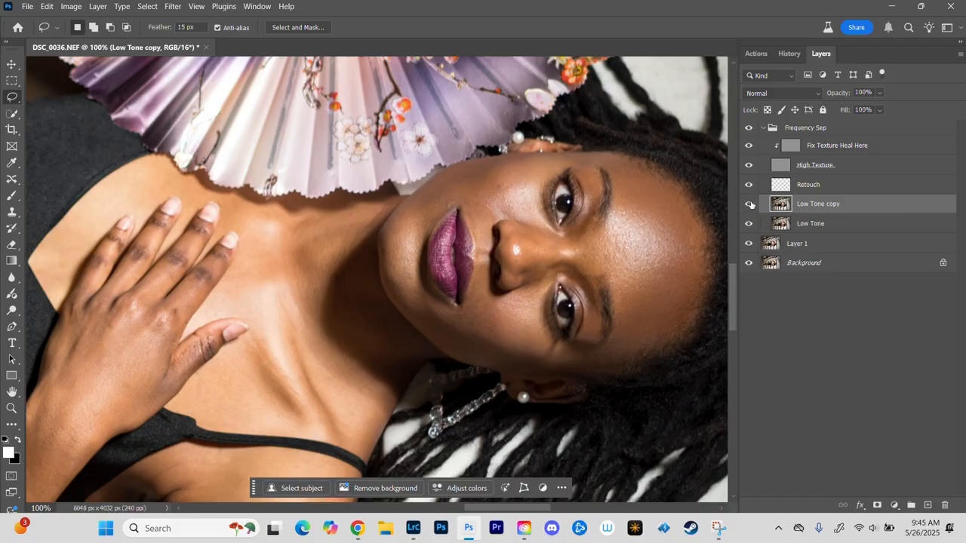
click(749, 207)
Step: Outline the cheek nearest the fan down to the chin, apply a 12-pixel Gaussian Blur to it, and deselect
mouse_move(570, 164)
mouse_down()
mouse_move(548, 202)
mouse_move(561, 232)
mouse_move(488, 220)
mouse_move(489, 251)
mouse_move(468, 240)
mouse_move(472, 211)
mouse_move(462, 201)
mouse_move(438, 220)
mouse_up()
mouse_move(408, 260)
mouse_down()
mouse_move(397, 236)
mouse_move(415, 202)
mouse_move(449, 177)
mouse_move(514, 157)
mouse_move(595, 172)
mouse_up()
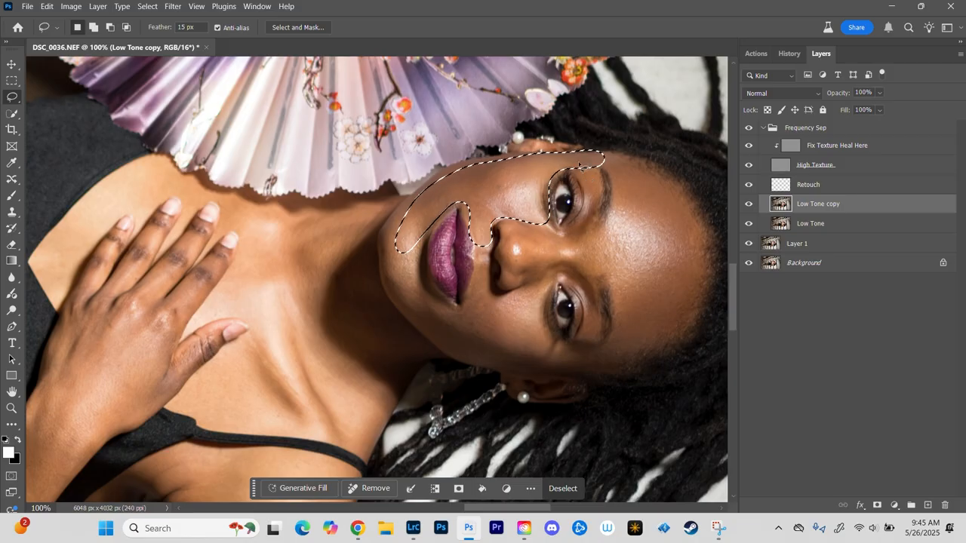
click(172, 6)
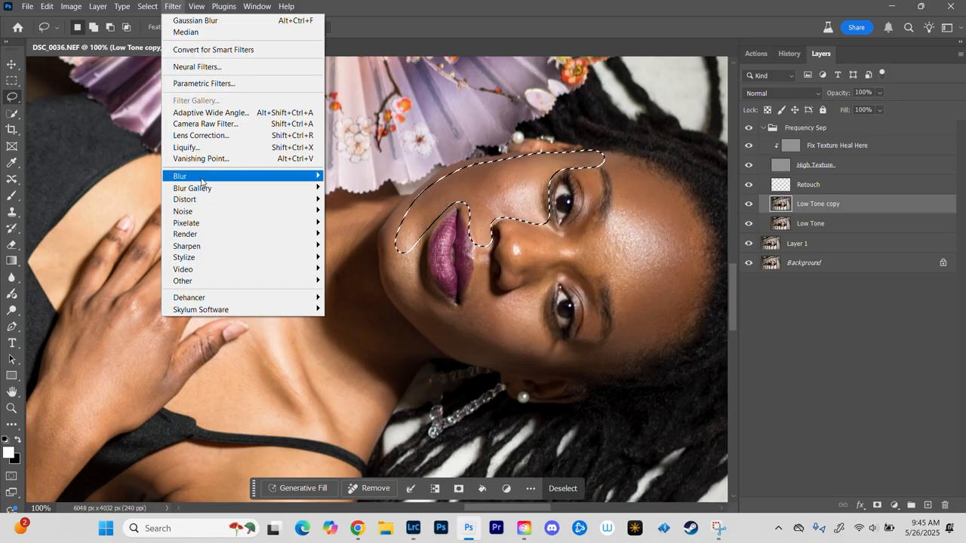
mouse_move(260, 178)
click(379, 228)
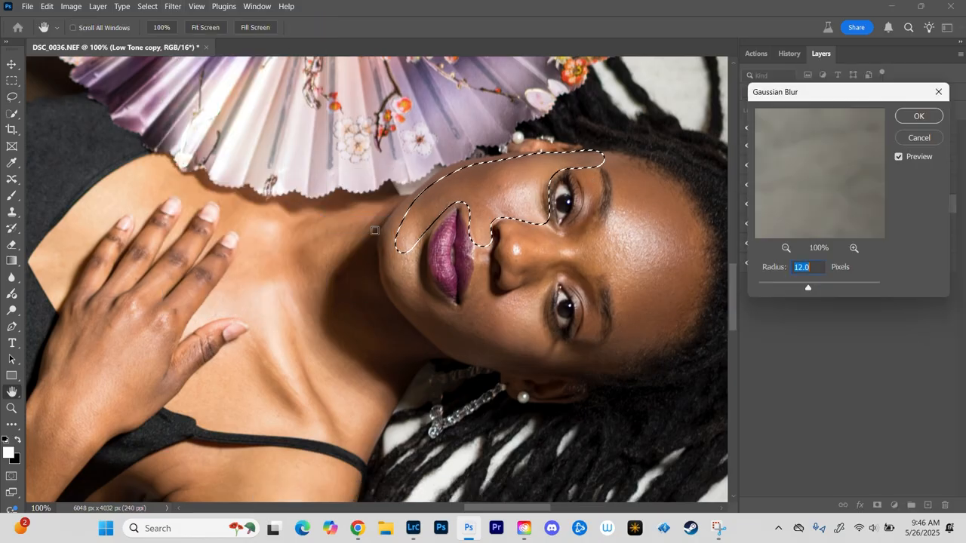
click(915, 117)
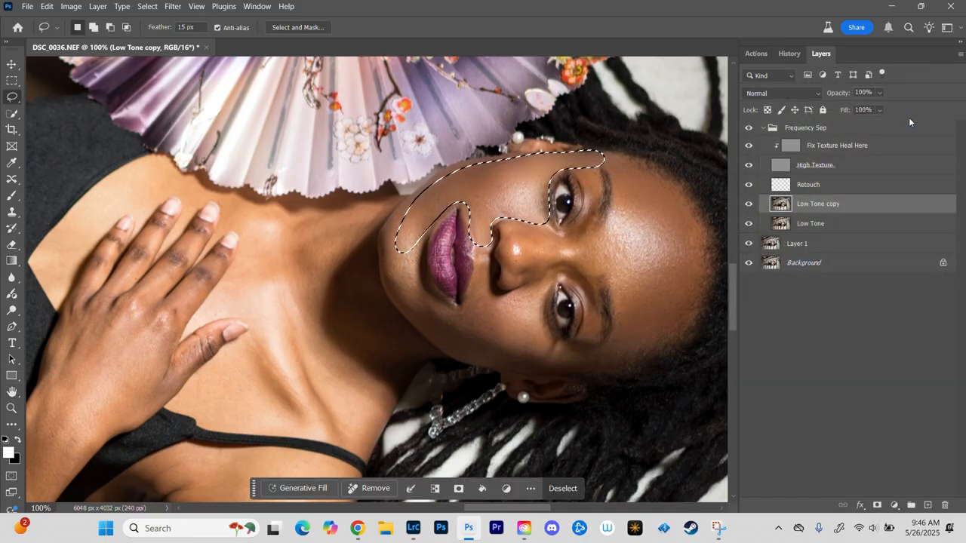
key(ctrl+d)
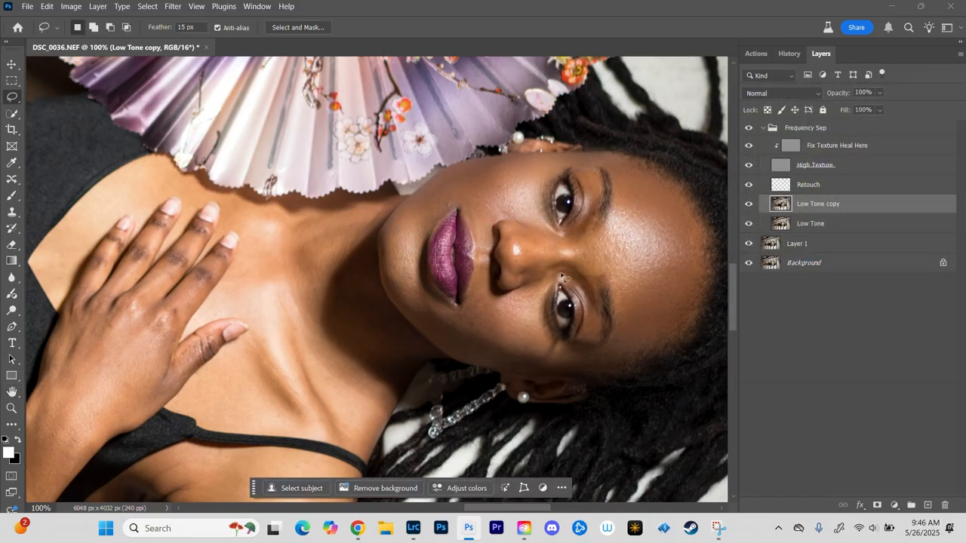
Step: Outline the cheek farthest from the fan, from under the eye to the chin, smooth it with Gaussian Blur, and deselect
mouse_move(566, 270)
mouse_down()
mouse_move(552, 328)
mouse_move(575, 352)
mouse_move(568, 359)
mouse_move(449, 325)
mouse_move(403, 301)
mouse_move(390, 269)
mouse_move(400, 255)
mouse_move(412, 259)
mouse_move(449, 305)
mouse_move(463, 307)
mouse_move(470, 269)
mouse_move(487, 257)
mouse_move(501, 295)
mouse_move(559, 286)
mouse_up()
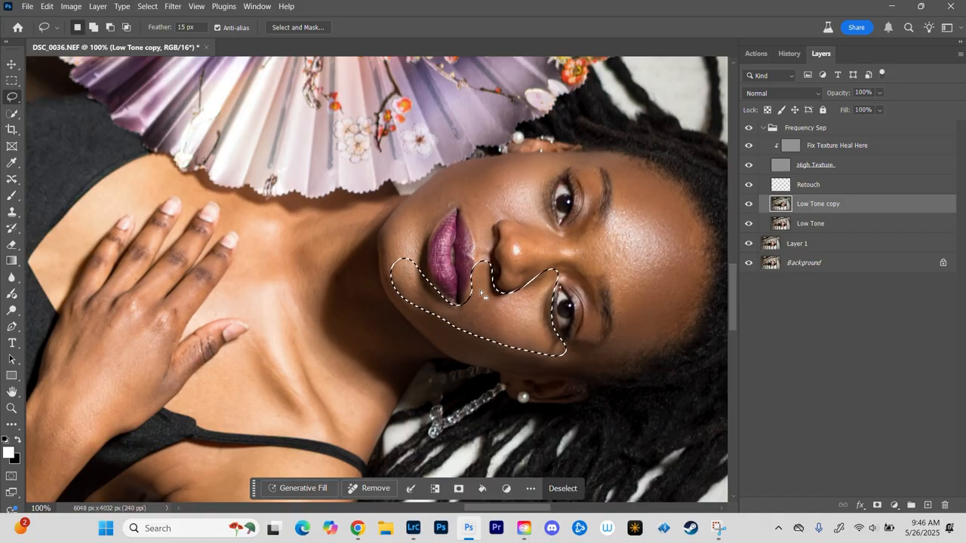
click(173, 6)
mouse_move(215, 177)
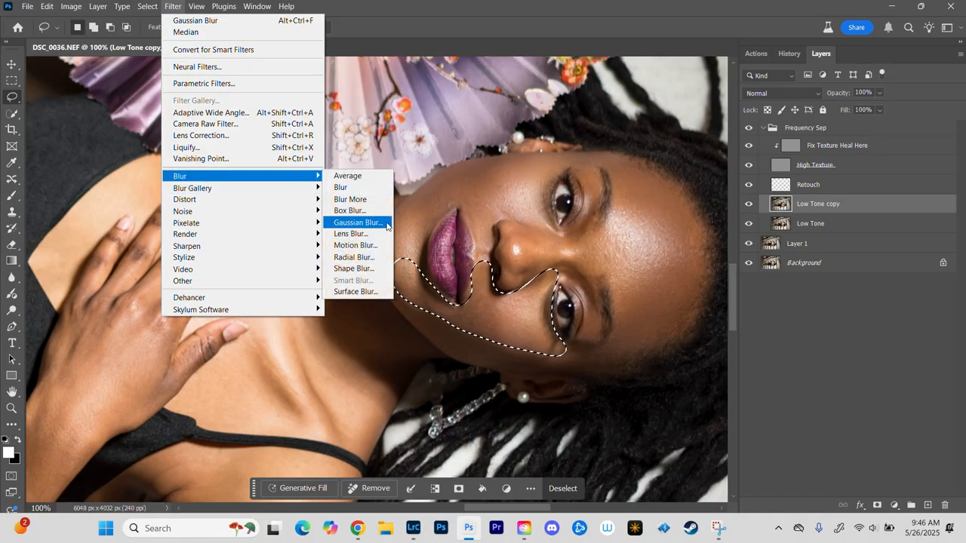
click(349, 6)
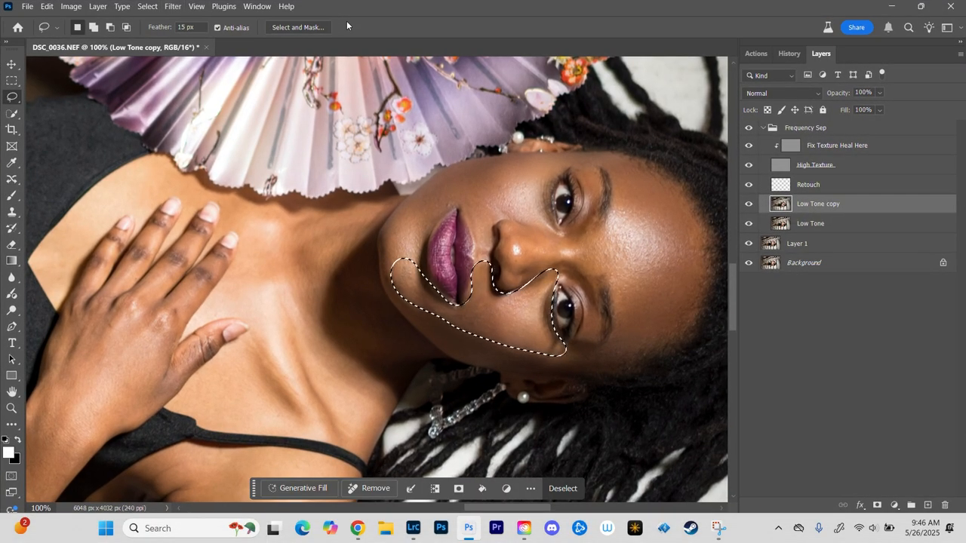
key(ctrl+d)
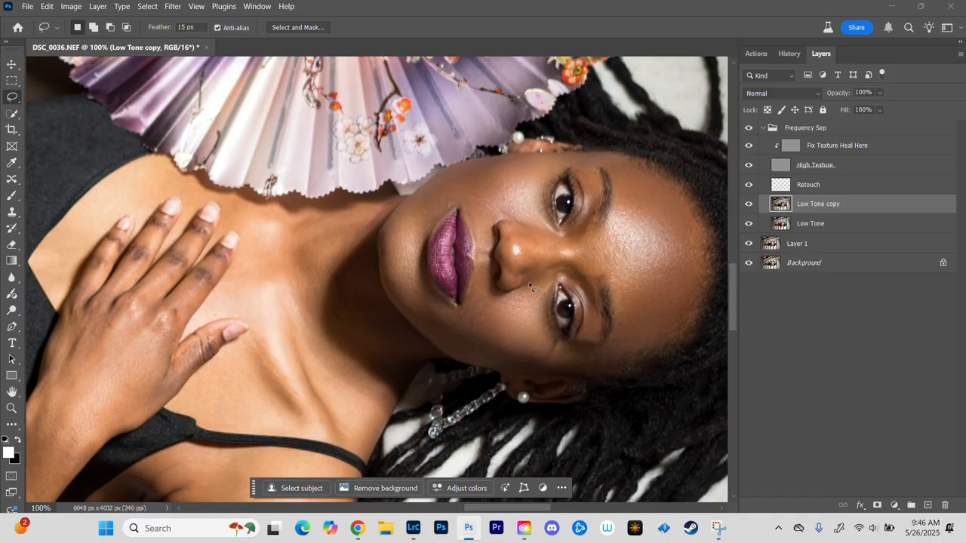
Step: Outline the tip and bridge of the nose, apply a 12-pixel Gaussian Blur, and deselect
mouse_move(514, 227)
mouse_down()
mouse_move(580, 245)
mouse_move(583, 254)
mouse_move(548, 260)
mouse_move(516, 286)
mouse_move(504, 258)
mouse_move(517, 235)
mouse_up()
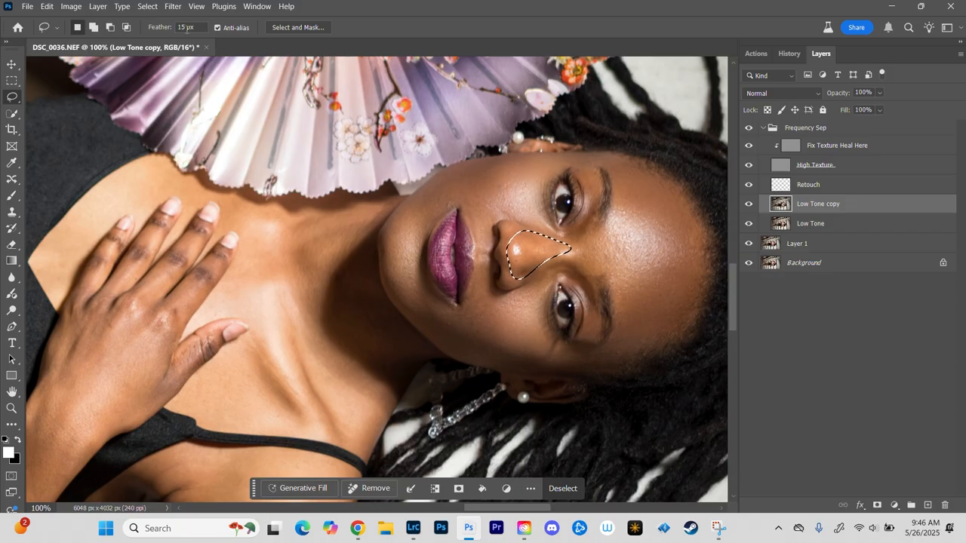
click(173, 6)
mouse_move(192, 175)
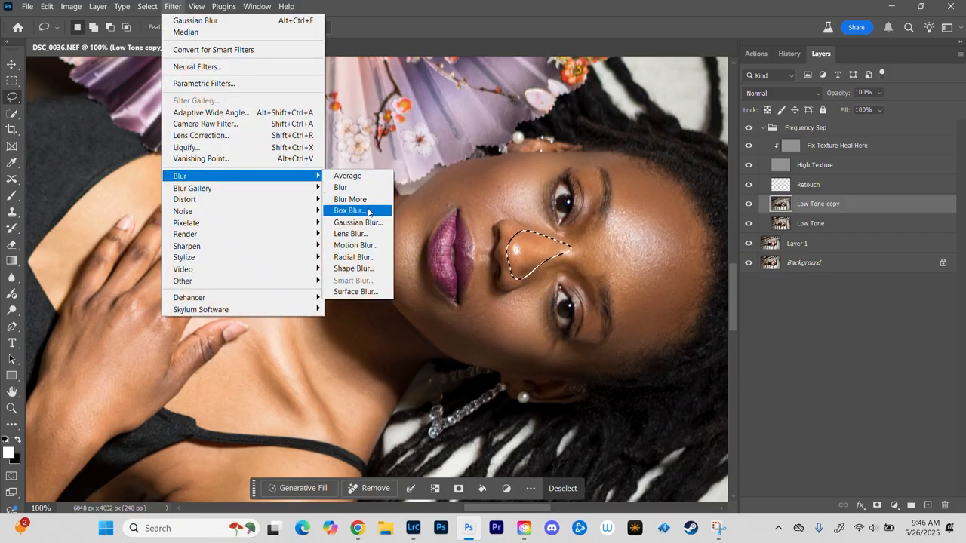
click(359, 221)
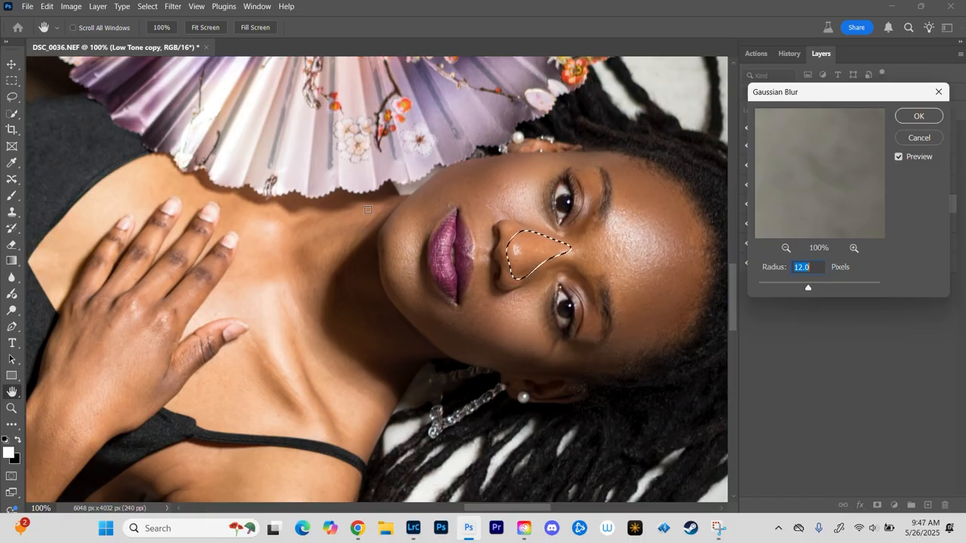
key(Return)
key(ctrl+d)
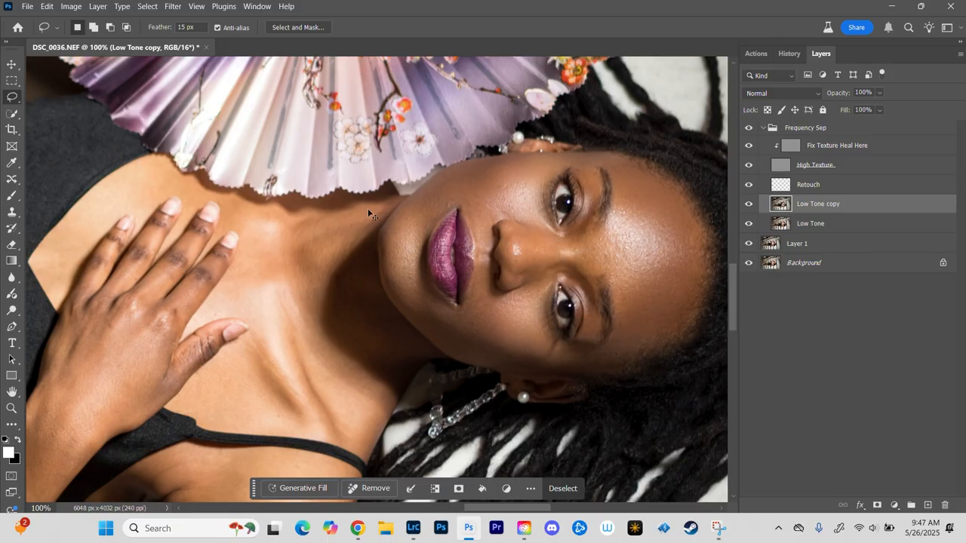
Step: Compare the face before and after smoothing by hiding and showing the Low Tone copy layer
click(747, 205)
click(748, 204)
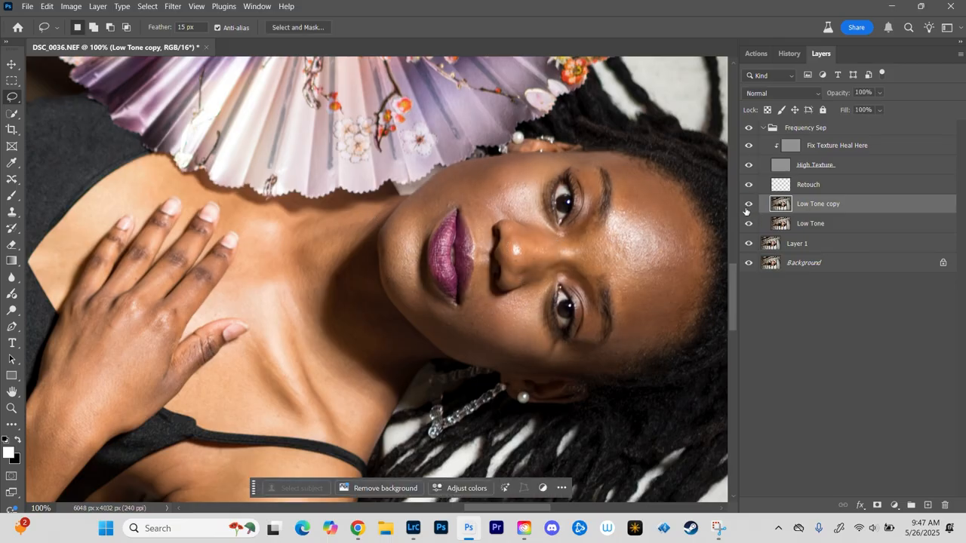
click(749, 206)
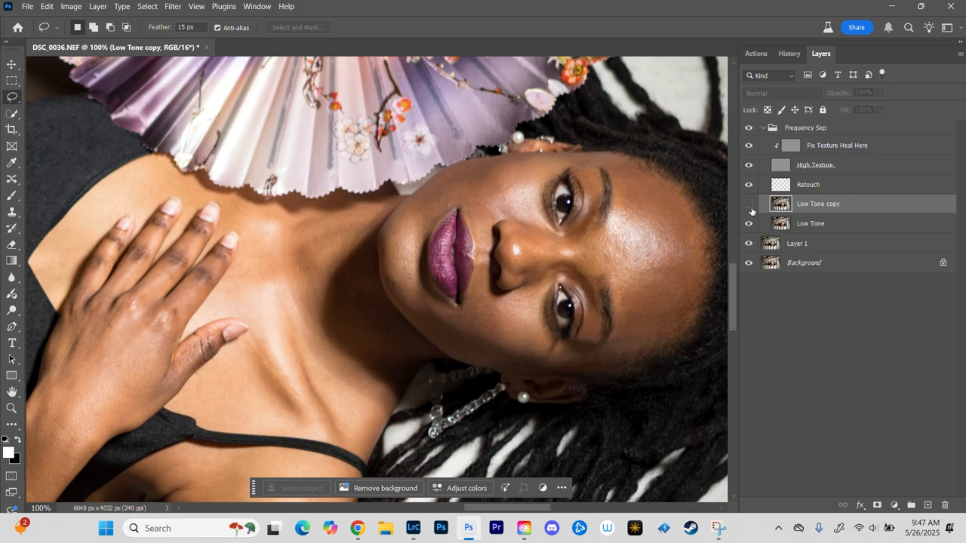
click(749, 206)
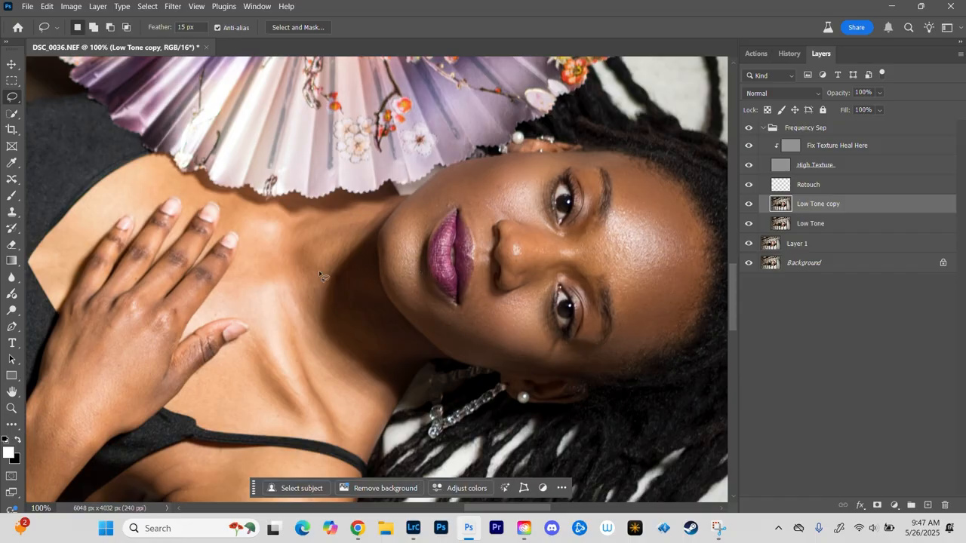
Step: Outline the neck and chest skin around the hand, smooth it with Gaussian Blur, and deselect
drag(277, 289, 430, 179)
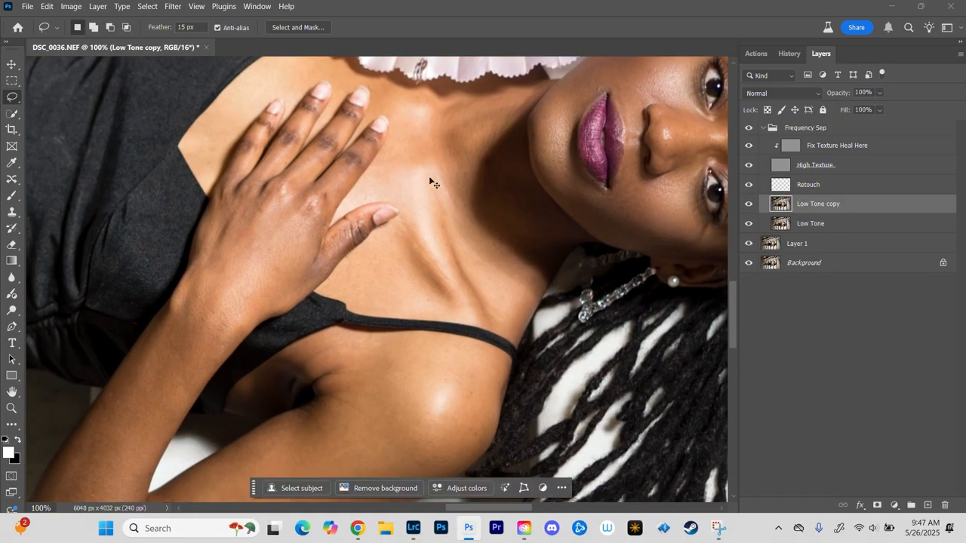
key(ctrl+minus)
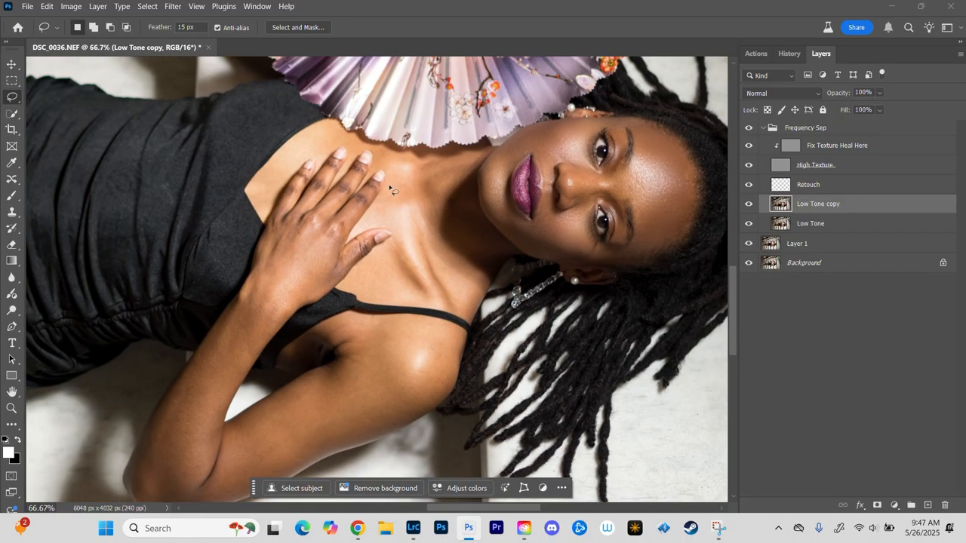
mouse_move(470, 157)
mouse_down()
mouse_move(437, 198)
mouse_move(437, 222)
mouse_move(479, 281)
mouse_move(470, 305)
mouse_move(351, 286)
mouse_move(392, 245)
mouse_move(395, 221)
mouse_move(362, 221)
mouse_move(386, 193)
mouse_move(392, 163)
mouse_move(380, 164)
mouse_move(376, 148)
mouse_move(310, 157)
mouse_move(281, 178)
mouse_move(303, 140)
mouse_move(329, 134)
mouse_move(400, 154)
mouse_move(480, 151)
mouse_up()
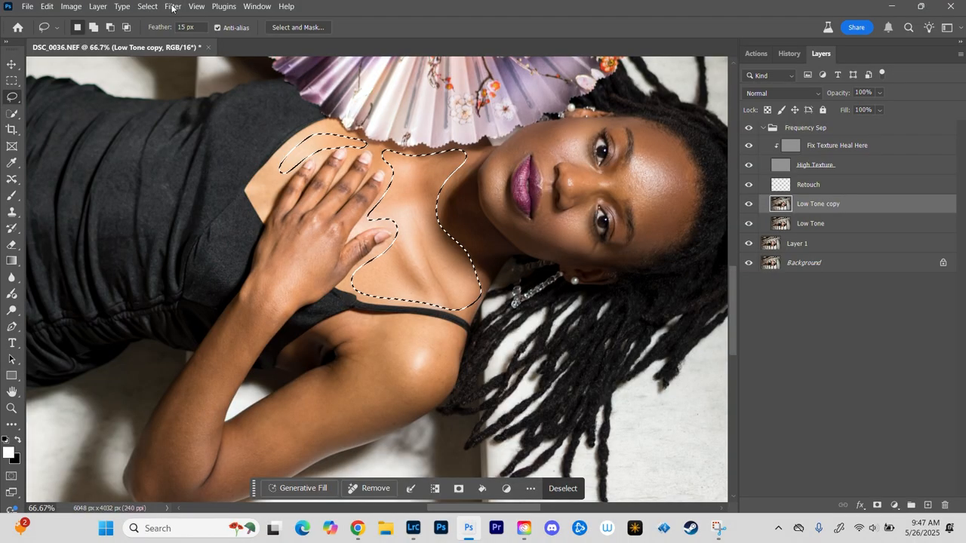
key(ctrl+d)
Step: Outline the shoulder, upper arm and forearm of the arm resting on the chest, smooth them with Gaussian Blur, and deselect
drag(413, 367, 506, 234)
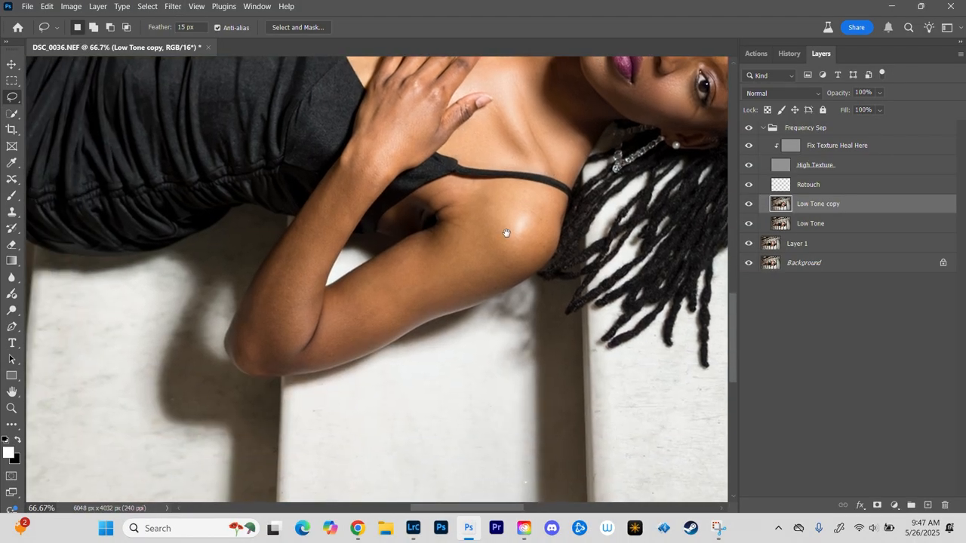
drag(435, 189, 453, 202)
drag(404, 257, 332, 293)
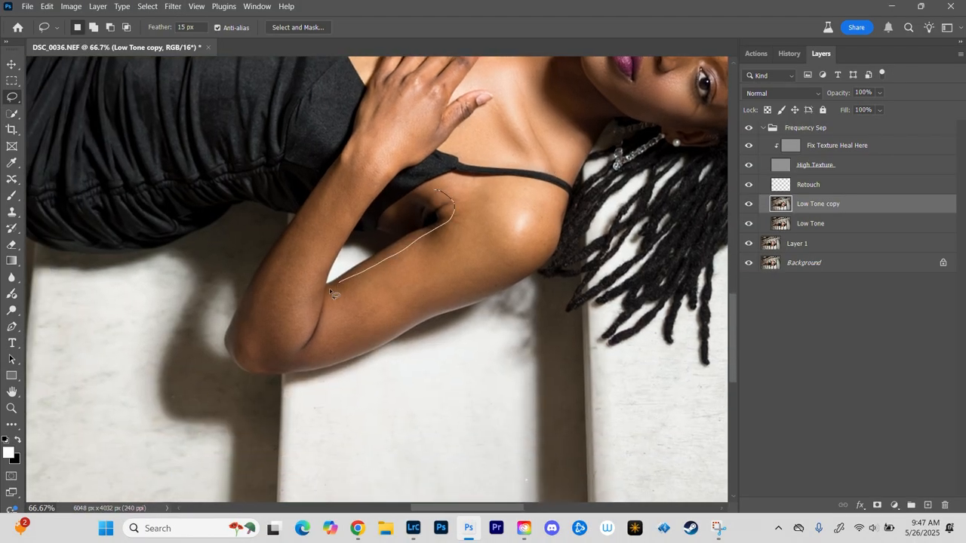
drag(344, 170, 285, 261)
mouse_move(245, 332)
mouse_down()
mouse_move(314, 361)
mouse_move(364, 330)
mouse_move(493, 289)
mouse_move(540, 252)
mouse_move(549, 206)
mouse_move(491, 181)
mouse_move(451, 200)
mouse_up()
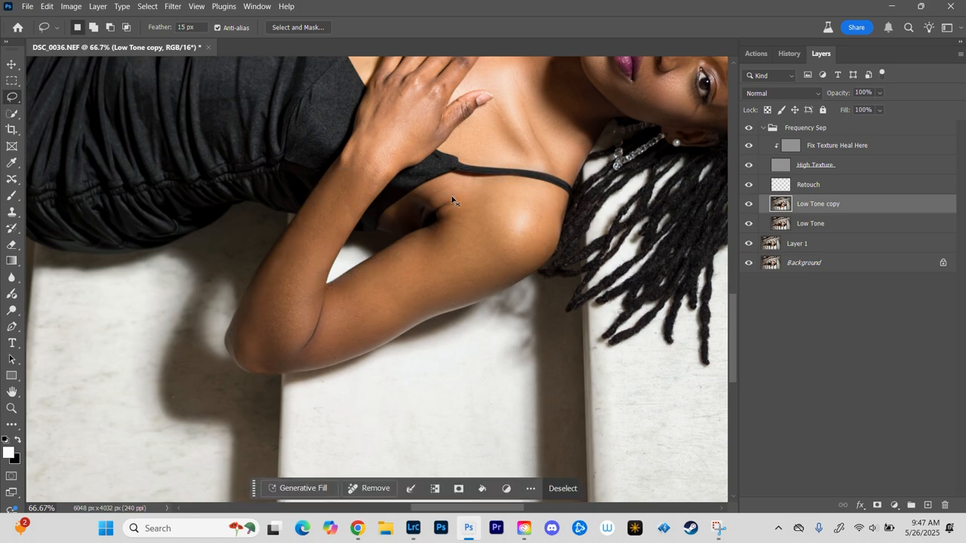
click(451, 198)
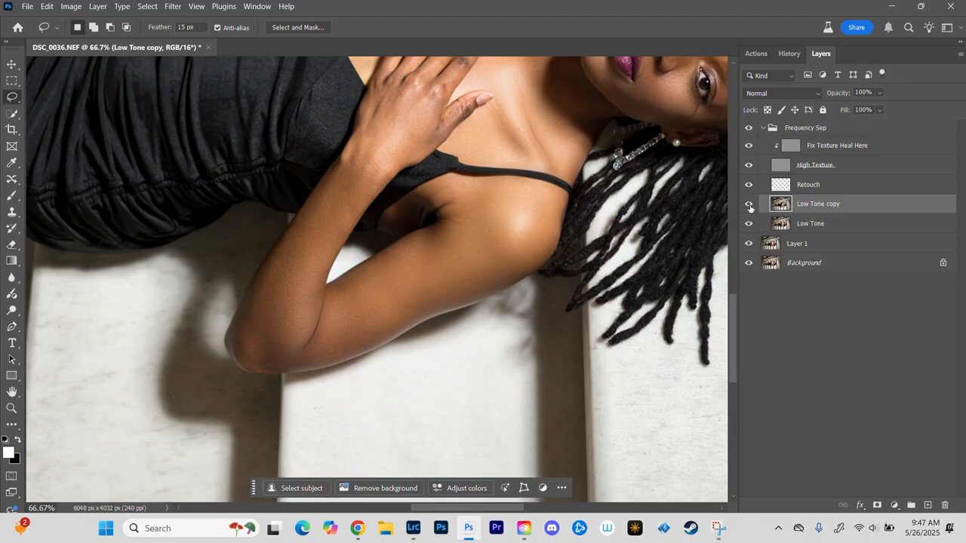
Step: Compare the arm and chest before and after blurring by hiding and showing the Low Tone copy layer
click(749, 208)
click(750, 208)
click(749, 209)
drag(465, 141, 450, 296)
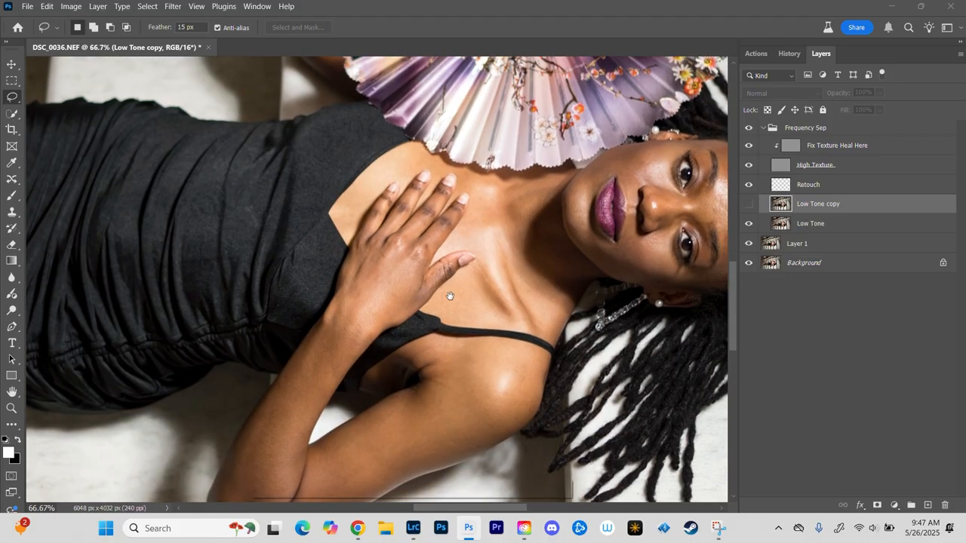
click(751, 209)
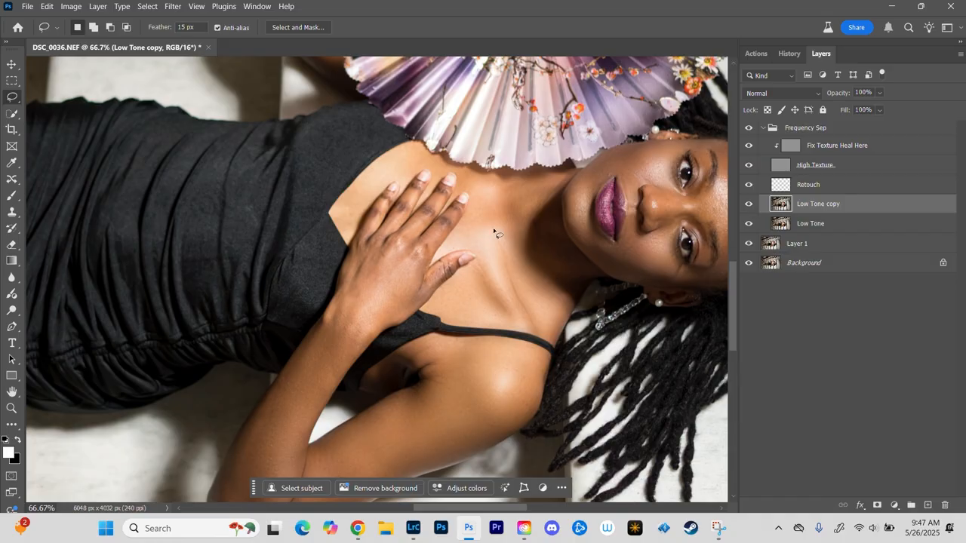
Step: Outline the raised forearm between the elbow and the tattoo, smooth it with Gaussian Blur, and deselect
drag(231, 224, 459, 284)
drag(410, 179, 292, 330)
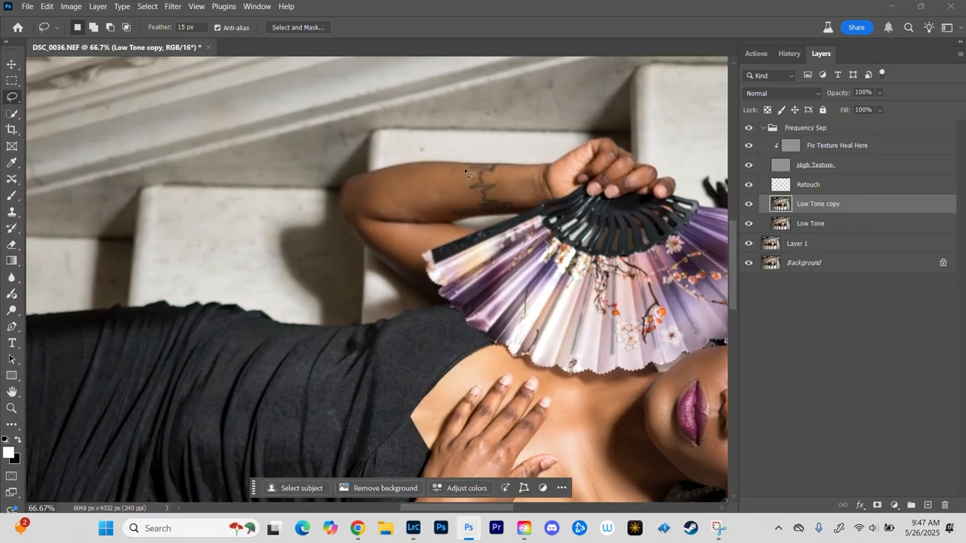
mouse_move(351, 195)
mouse_down()
mouse_move(381, 216)
mouse_move(421, 219)
mouse_move(458, 212)
mouse_move(473, 174)
mouse_up()
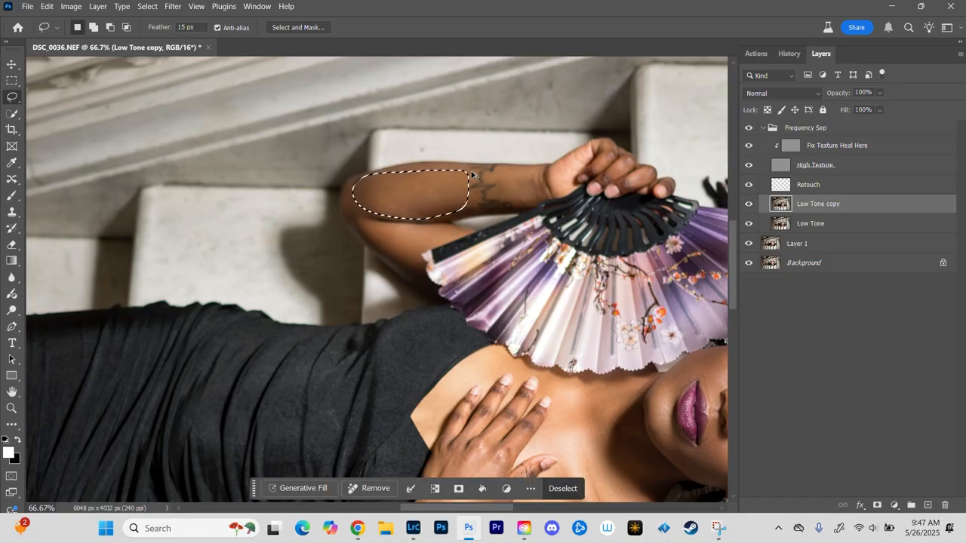
key(ctrl+d)
Step: Smooth the raised forearm between the tattoo and wrist, and the upper arm behind the fan, using feathered selections and Gaussian Blur
drag(502, 168, 515, 166)
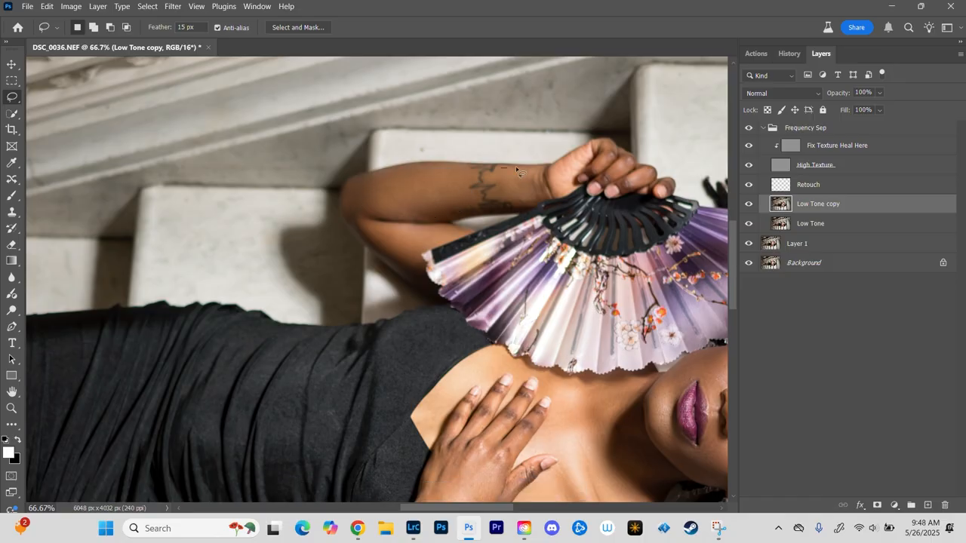
drag(528, 205, 498, 192)
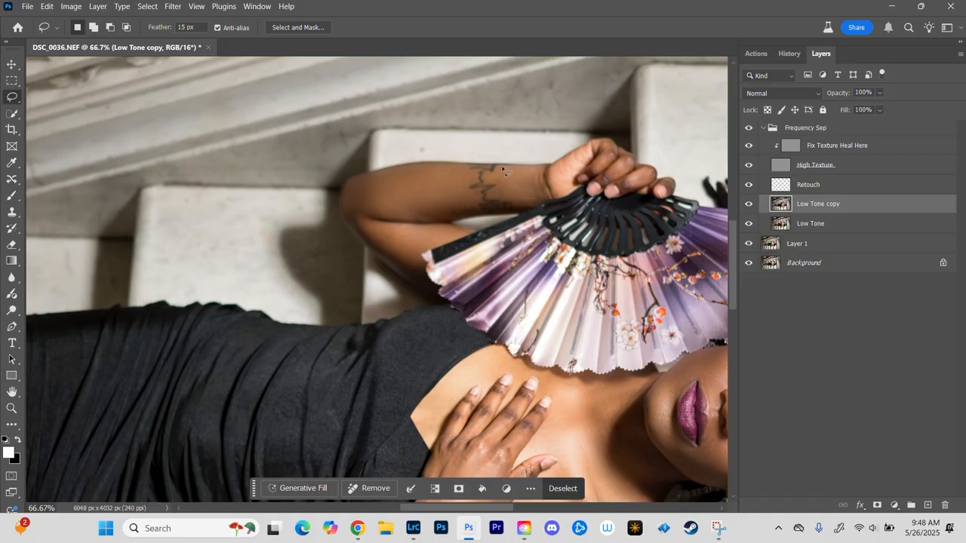
key(ctrl+d)
mouse_move(394, 229)
mouse_down()
mouse_move(463, 228)
mouse_move(419, 243)
mouse_move(418, 258)
mouse_move(393, 258)
mouse_move(384, 222)
mouse_up()
key(ctrl+d)
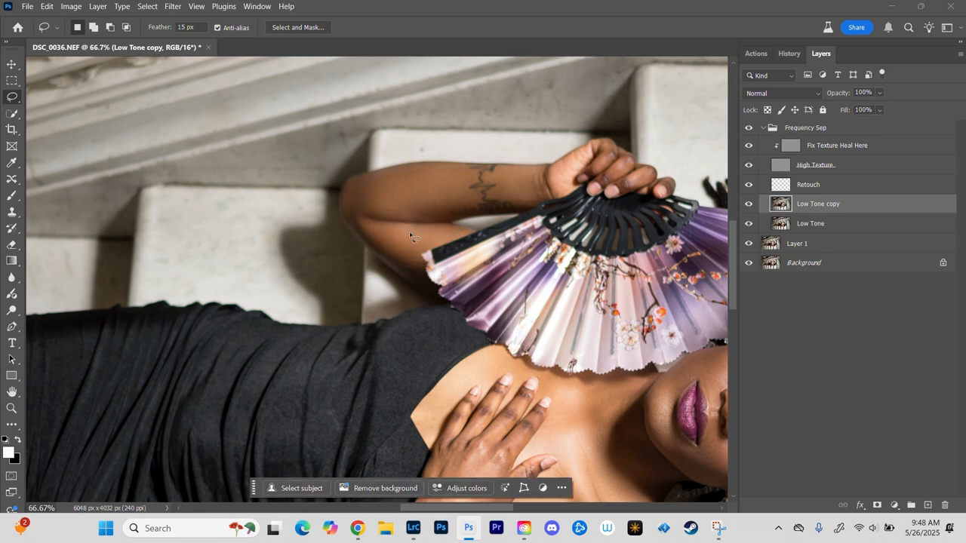
Step: Outline the front thigh and the thigh beneath it in turn, smoothing each with Gaussian Blur and deselecting
key(ctrl+minus)
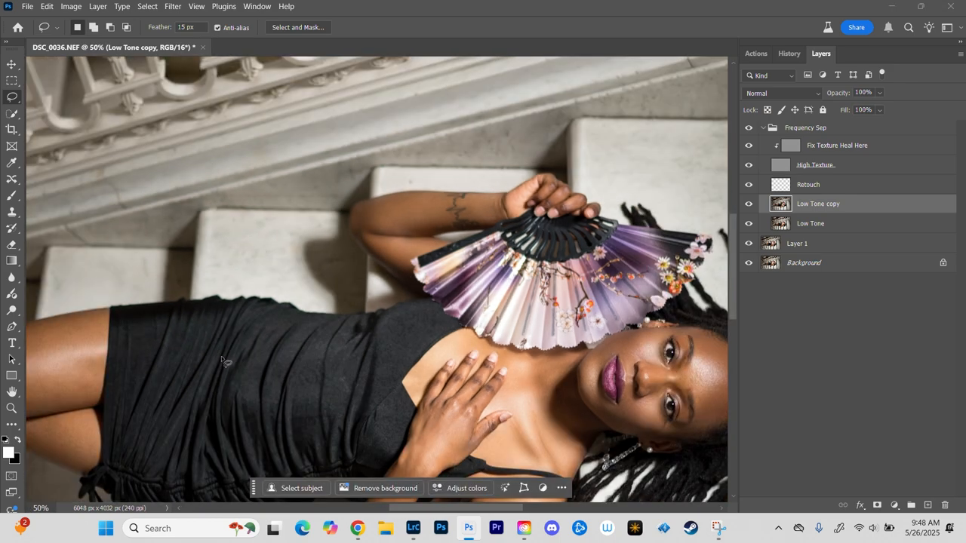
drag(280, 330, 722, 188)
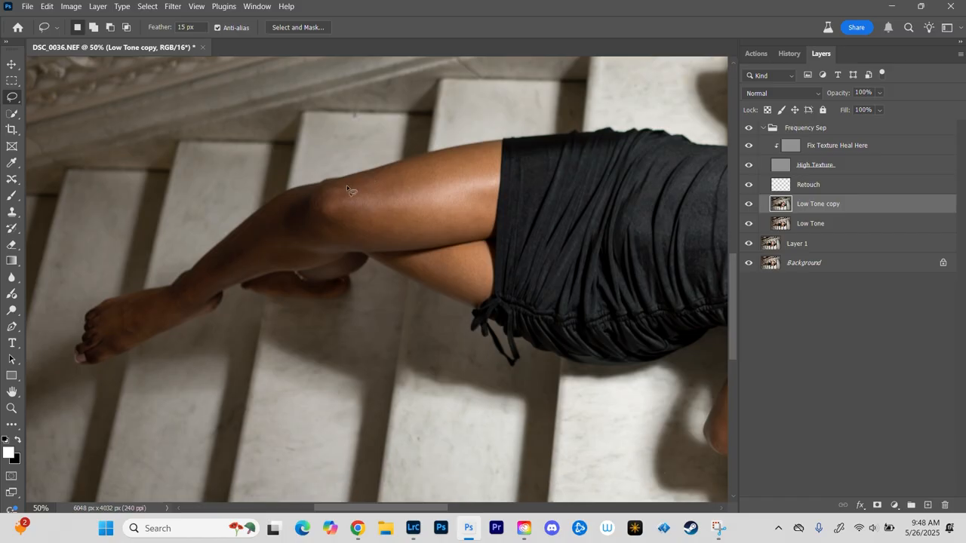
mouse_move(346, 184)
mouse_down()
mouse_move(480, 152)
mouse_move(493, 171)
mouse_move(483, 224)
mouse_move(454, 239)
mouse_move(351, 243)
mouse_move(317, 216)
mouse_move(353, 192)
mouse_up()
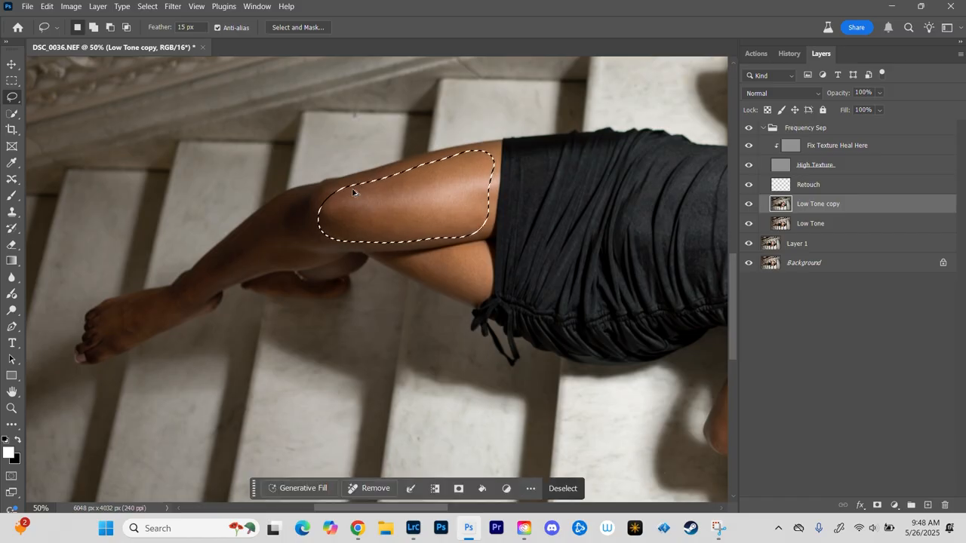
key(ctrl+d)
mouse_move(419, 259)
mouse_down()
mouse_move(467, 246)
mouse_move(487, 259)
mouse_move(482, 281)
mouse_move(464, 294)
mouse_move(407, 264)
mouse_up()
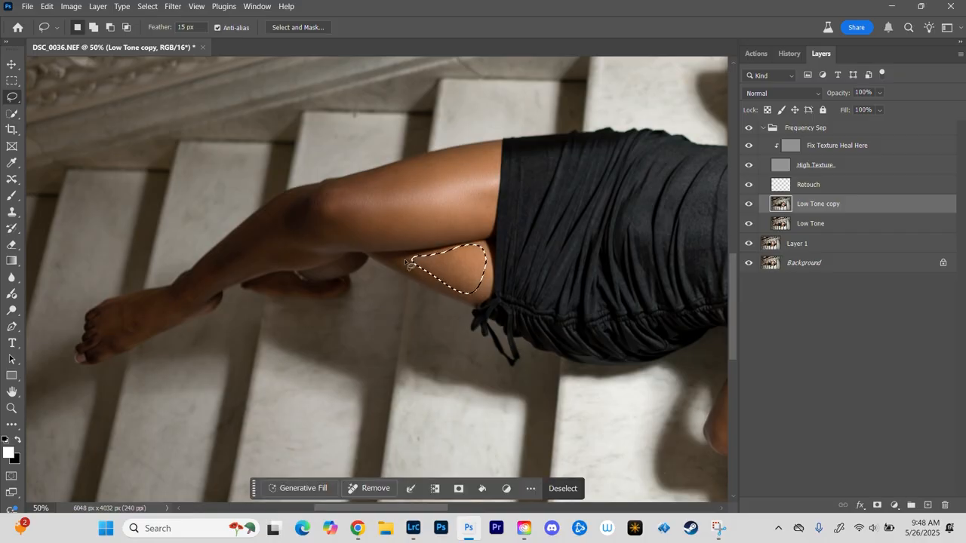
key(ctrl+d)
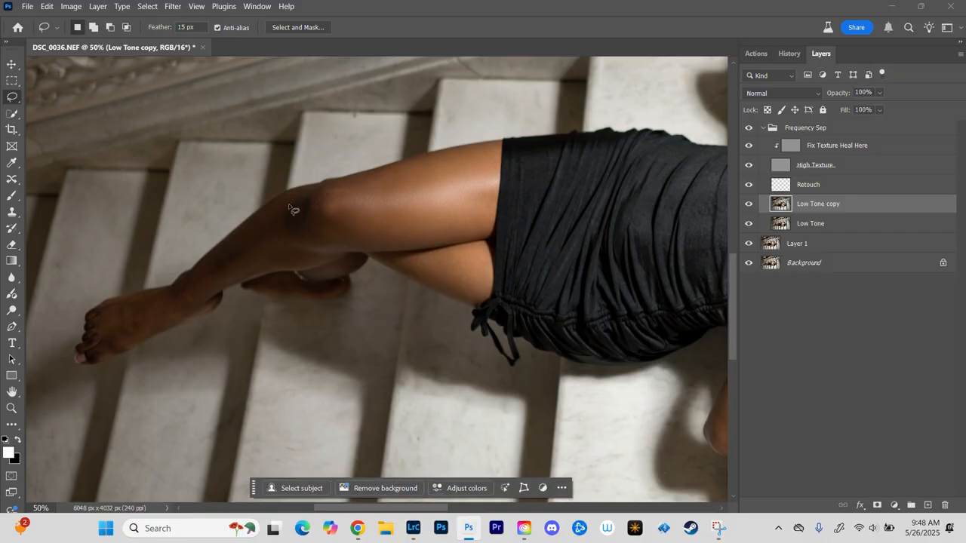
Step: Outline the front lower leg from below the knee to the foot, smooth it with Gaussian Blur, and deselect
mouse_move(302, 198)
mouse_down()
mouse_move(211, 268)
mouse_move(104, 324)
mouse_move(166, 335)
mouse_up()
mouse_move(209, 283)
mouse_down()
mouse_move(292, 260)
mouse_move(306, 206)
mouse_up()
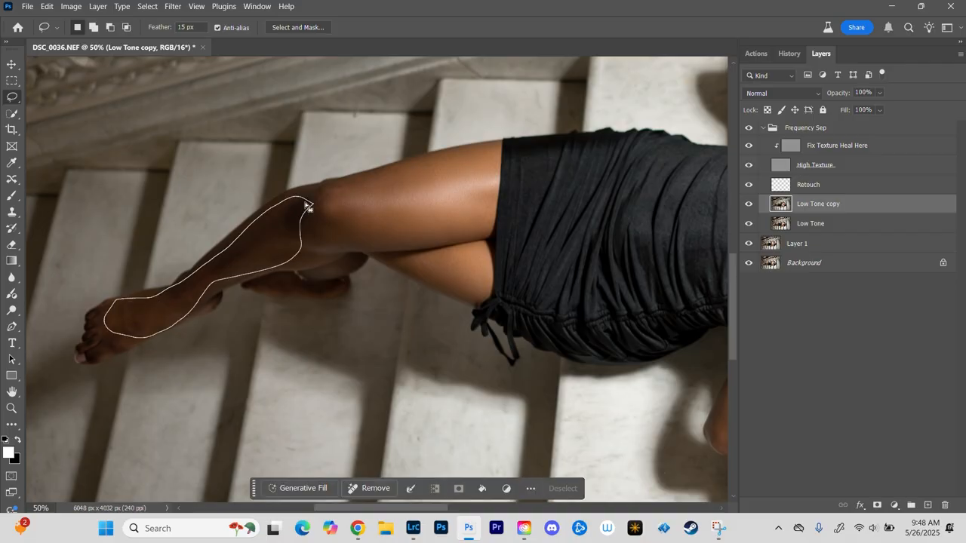
key(ctrl+d)
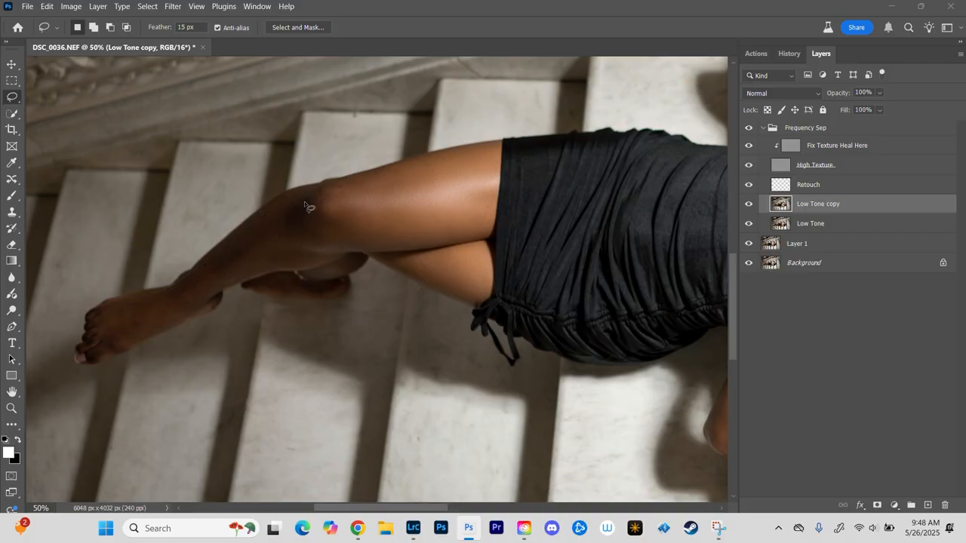
Step: Examine the smoothed skin from the legs across the dress to the arms and face
key(ctrl+minus)
key(ctrl+plus)
key(ctrl+plus)
key(ctrl+plus)
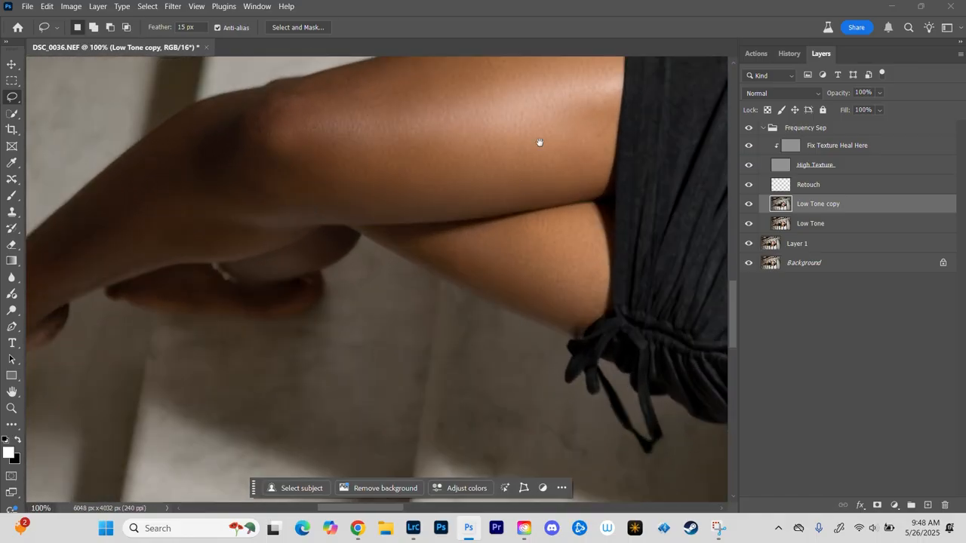
drag(539, 143, 262, 211)
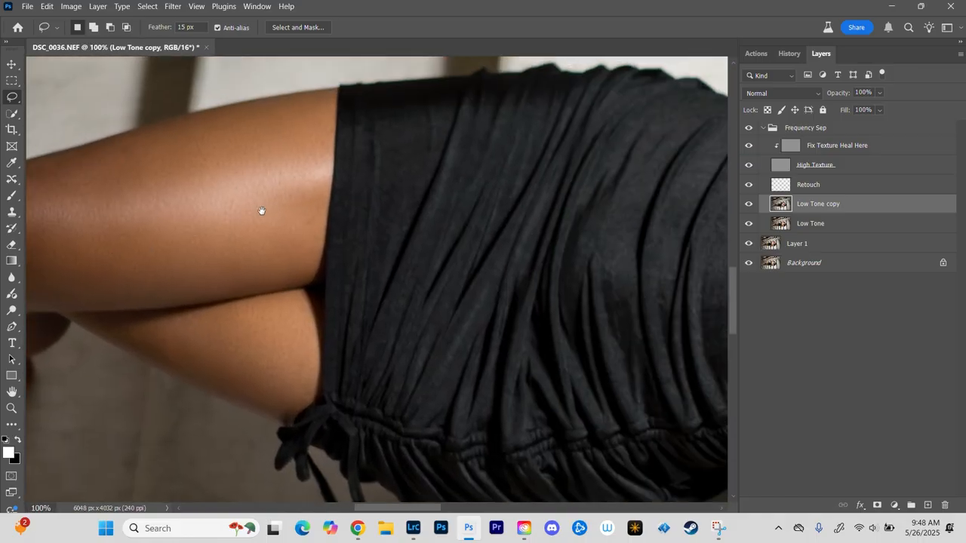
drag(573, 160, 259, 240)
key(ctrl+minus)
key(ctrl+minus)
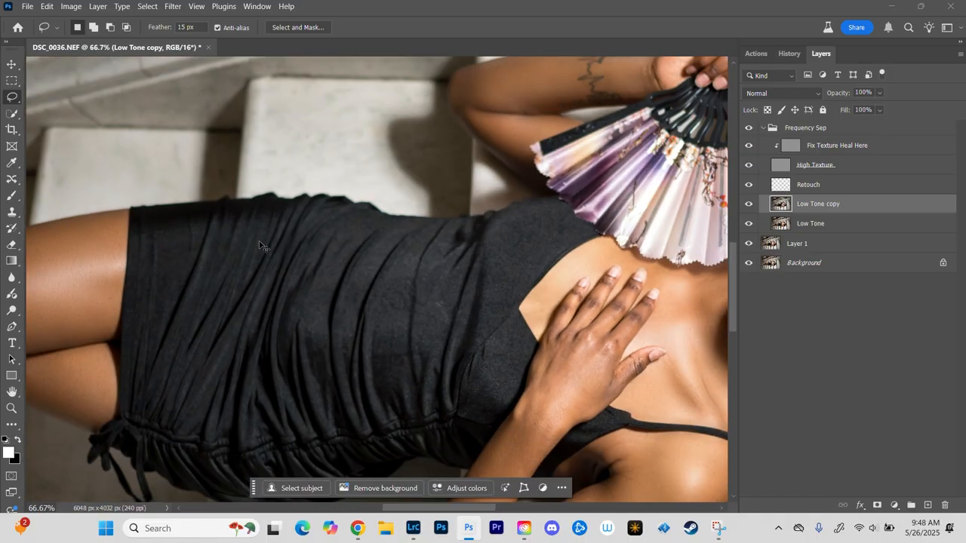
drag(566, 328, 401, 210)
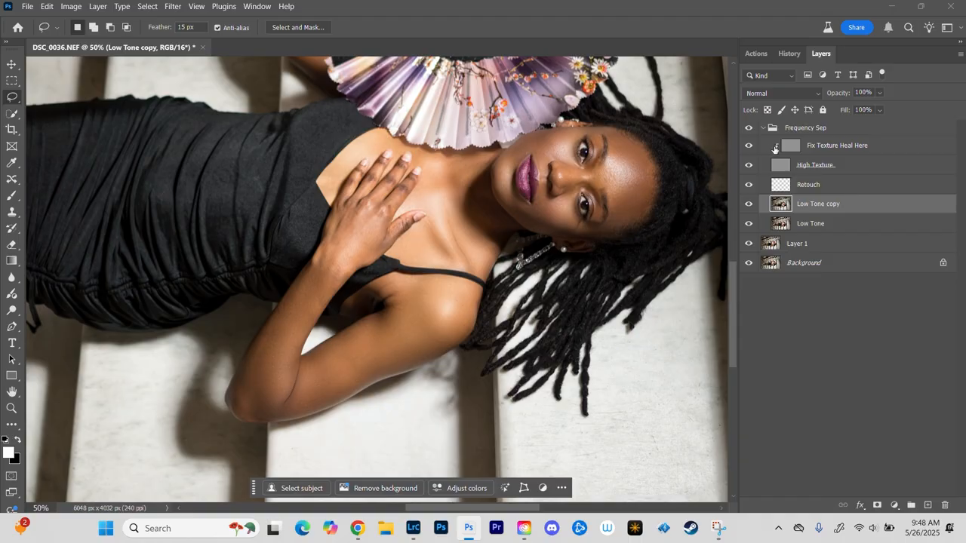
Step: Hide and show the Frequency Sep group to compare the whole retouch, and collapse the group
click(765, 132)
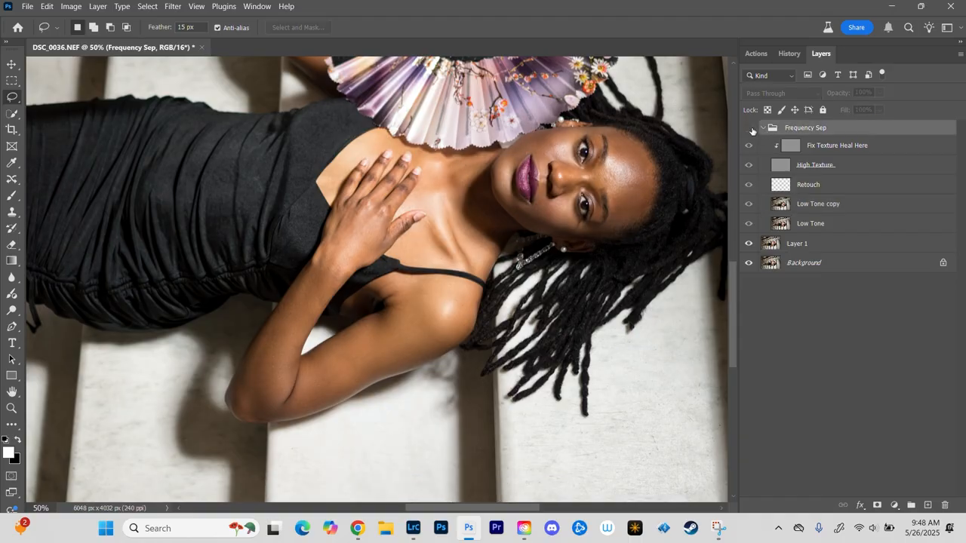
click(763, 128)
click(749, 128)
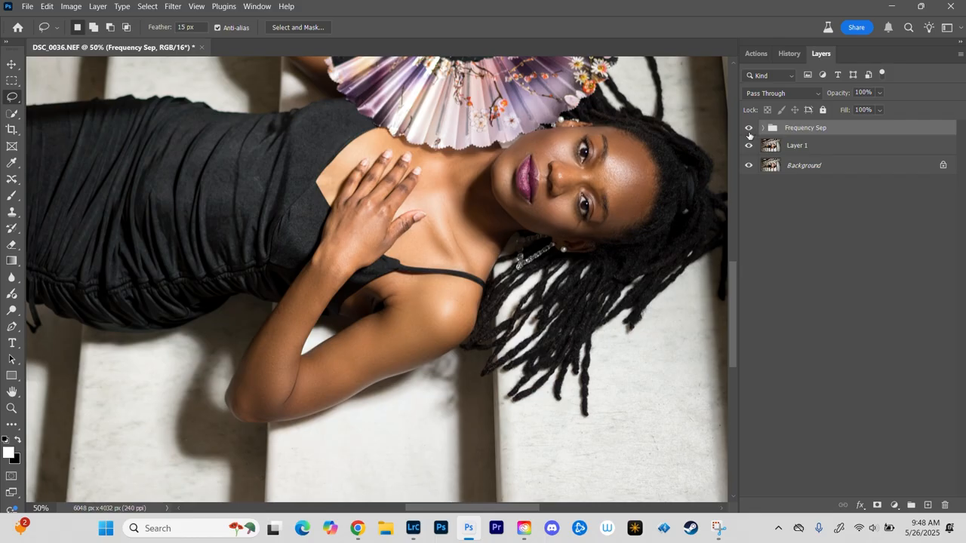
Step: Run the Dodge and Burn action and return to the layer list
click(755, 54)
click(779, 315)
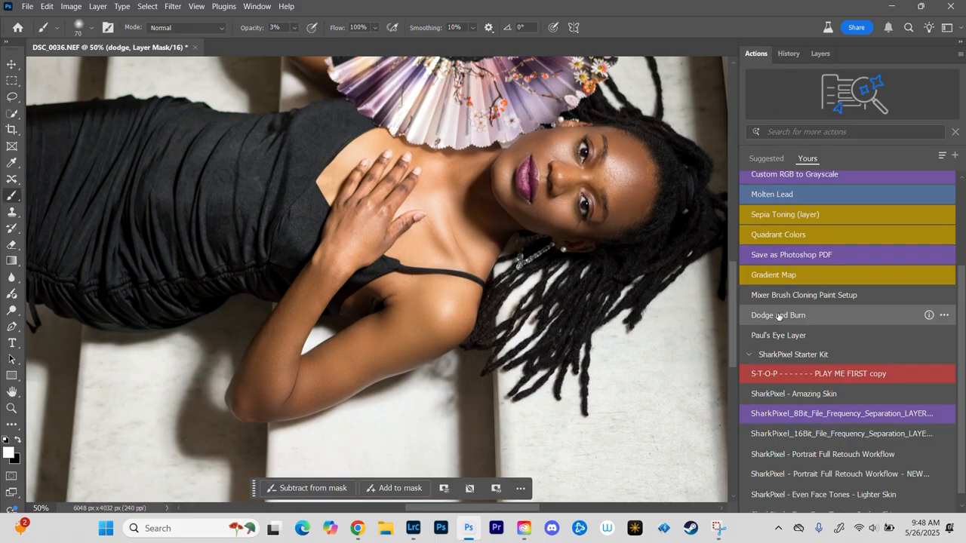
click(819, 54)
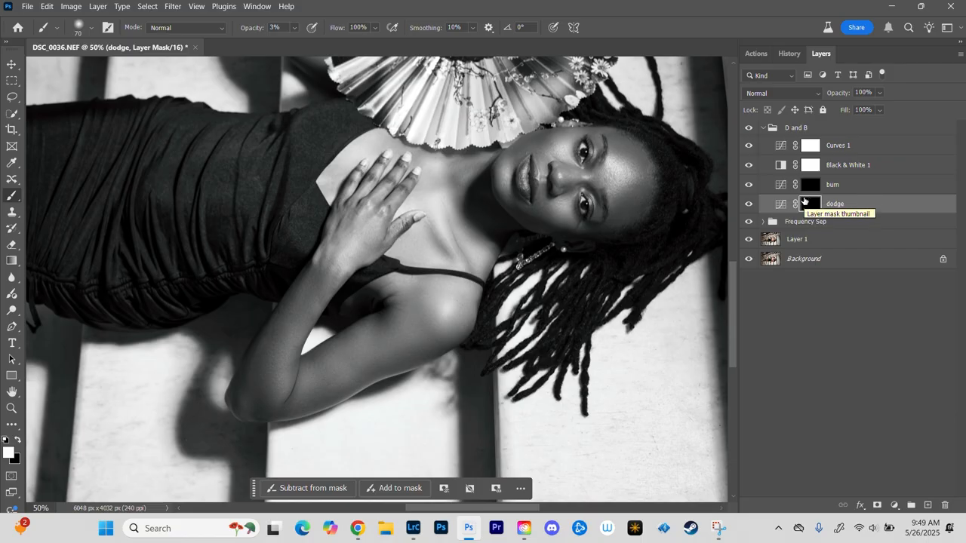
Step: Invert the dodge layer's mask to white to preview its brightening, and invert it back to black
shift+click(805, 202)
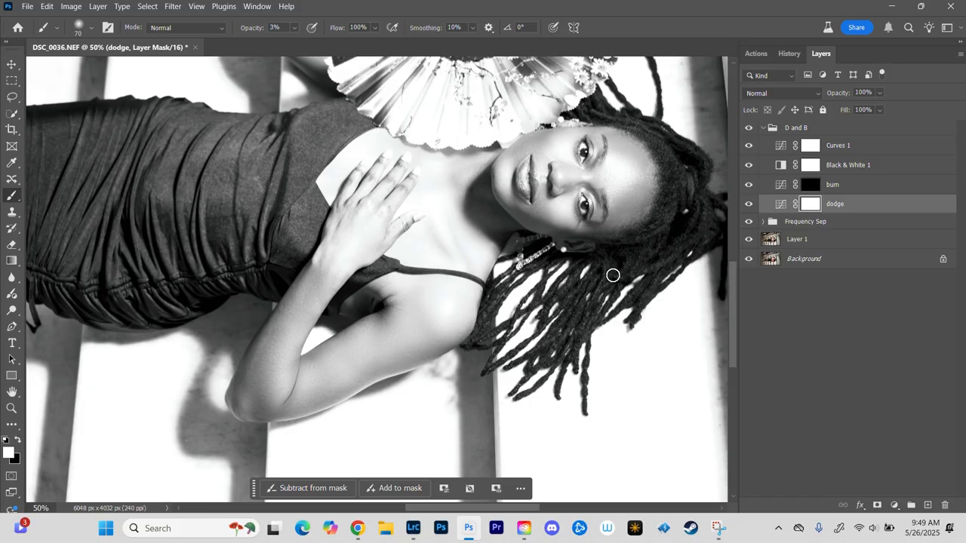
key(ctrl+i)
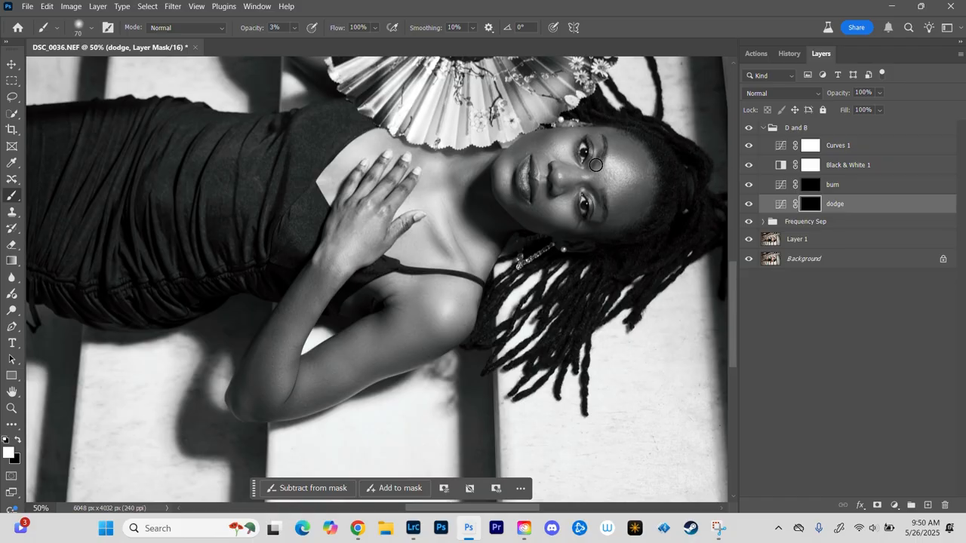
Step: Try an enlarged white brush at 100% opacity on the dodge mask over the forehead, and undo the stroke
click(295, 30)
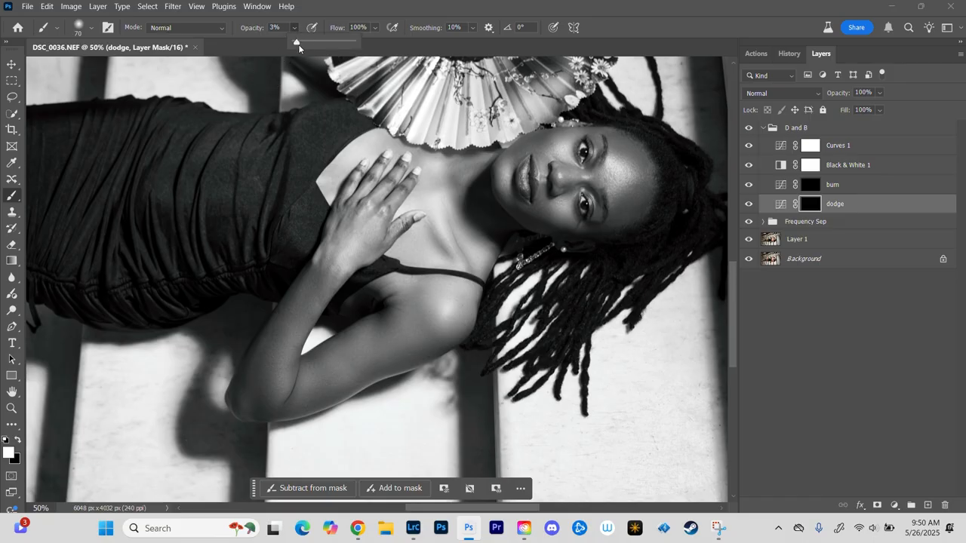
drag(298, 44, 396, 48)
click(625, 172)
key(])
key(])
key(])
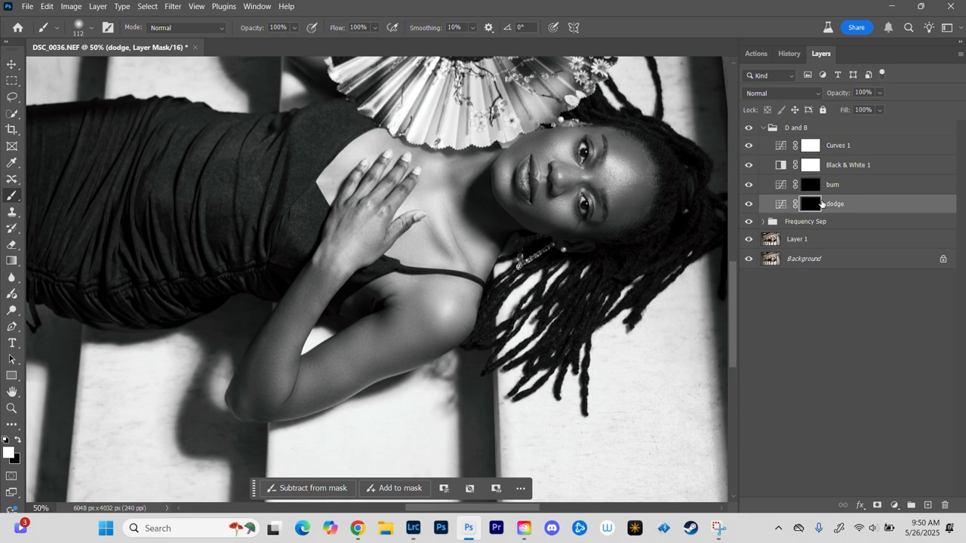
mouse_move(649, 166)
mouse_down()
mouse_move(597, 155)
mouse_move(627, 159)
mouse_move(617, 162)
mouse_move(617, 187)
mouse_up()
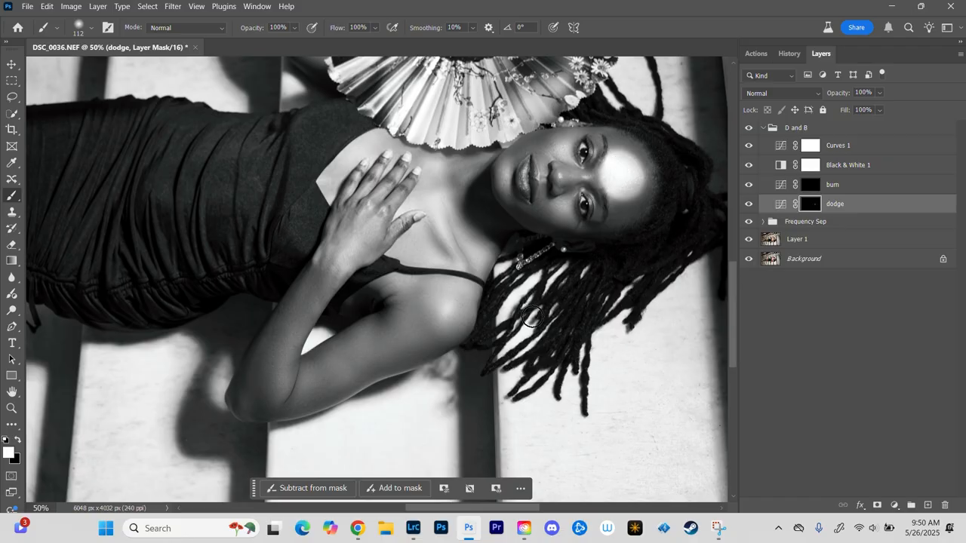
key(ctrl+z)
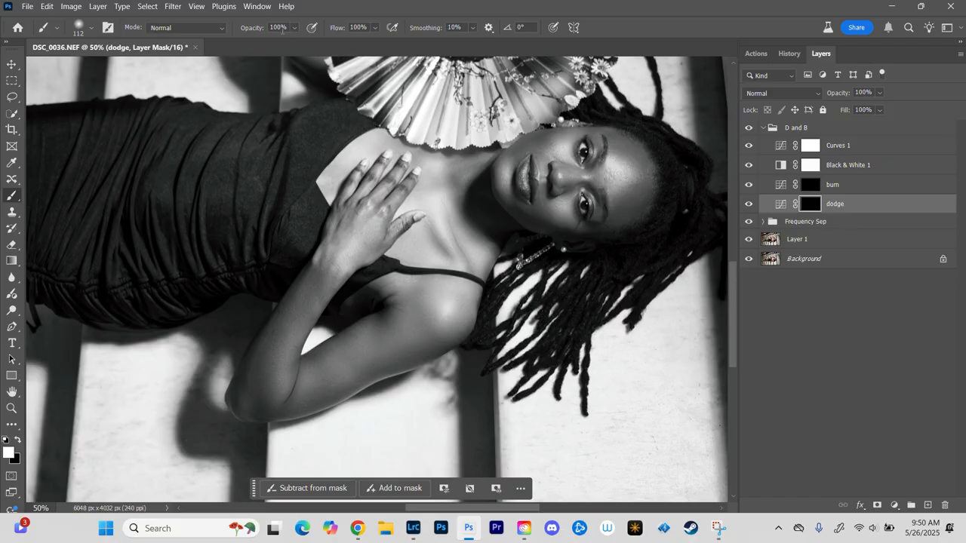
Step: Dodge the forehead with the brush at 3% opacity, and hide and show the dodge layer to compare
click(281, 28)
text(3)
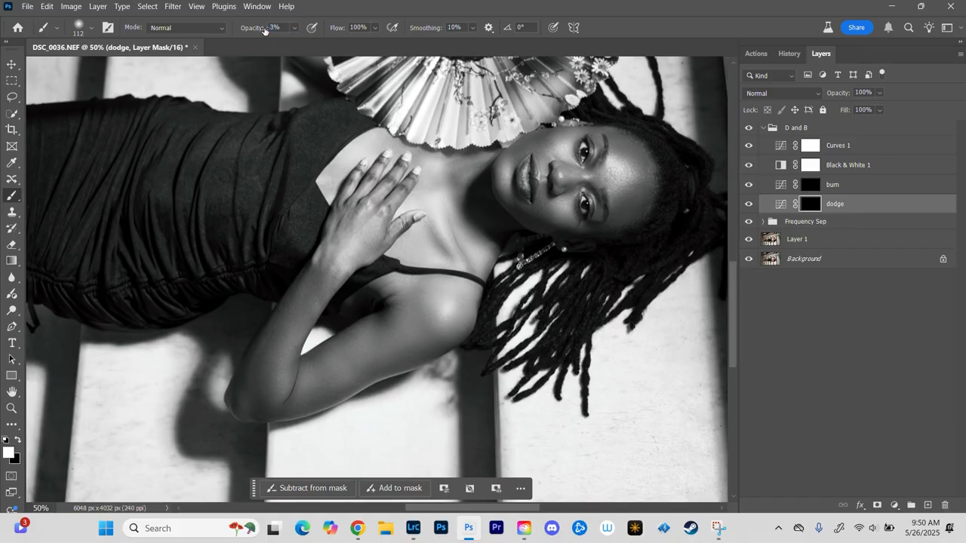
key(ctrl+plus)
drag(629, 208, 416, 226)
mouse_move(479, 147)
mouse_down()
mouse_move(492, 159)
mouse_move(490, 146)
mouse_move(498, 171)
mouse_move(484, 167)
mouse_up()
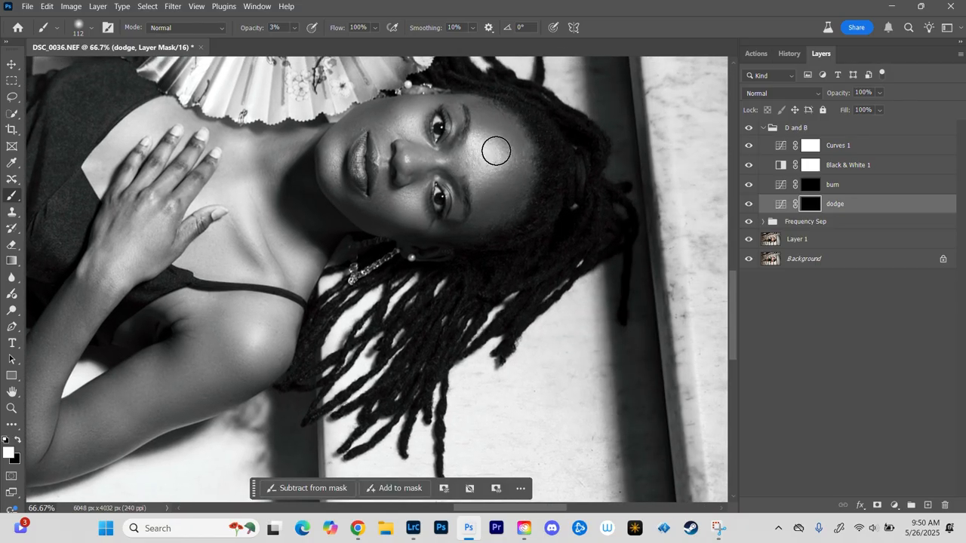
click(748, 205)
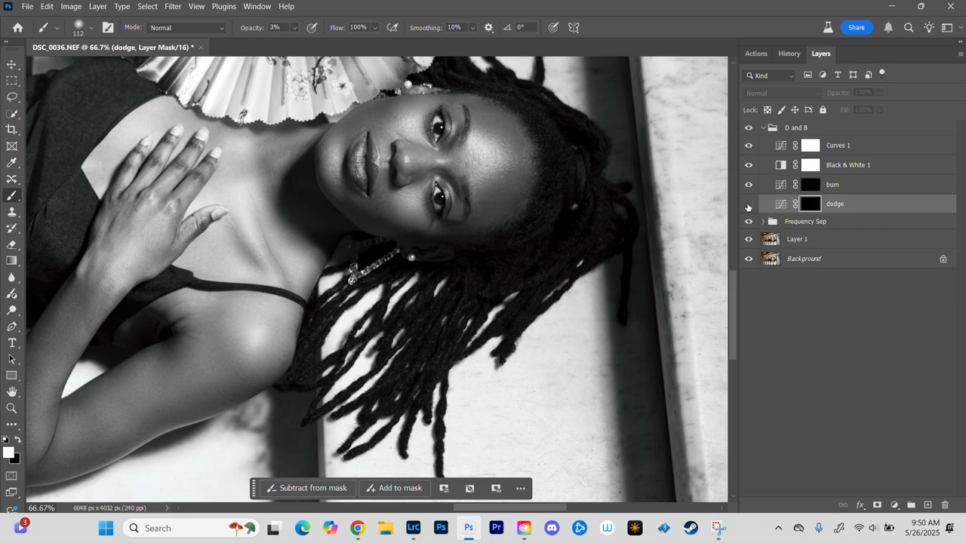
click(748, 205)
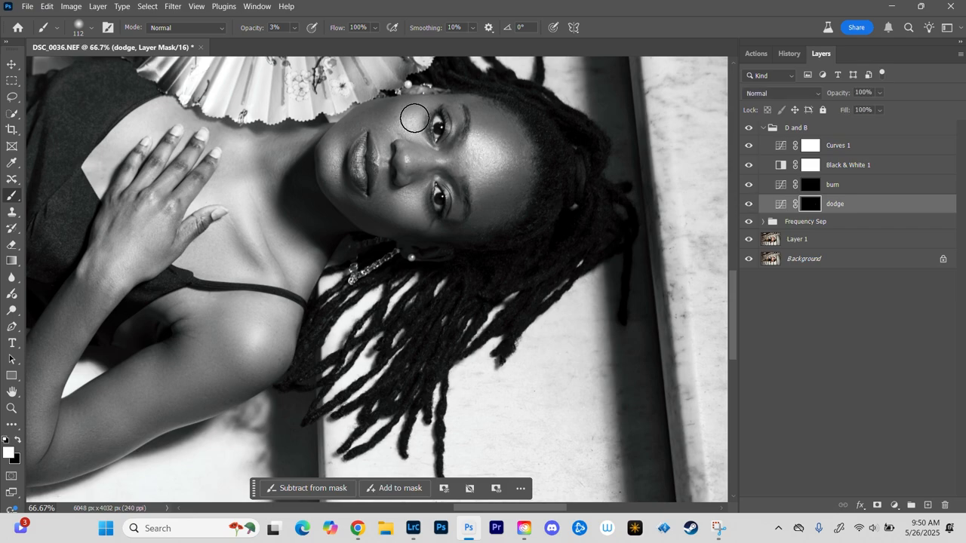
Step: Adjust the dodging brush to a size of 105 px over the lowered arm
key(bracketleft)
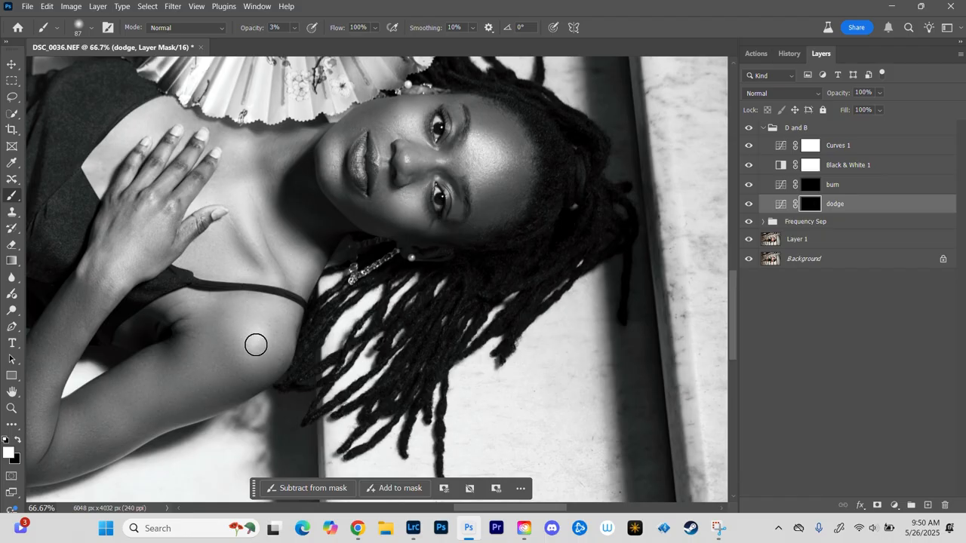
drag(113, 283, 253, 144)
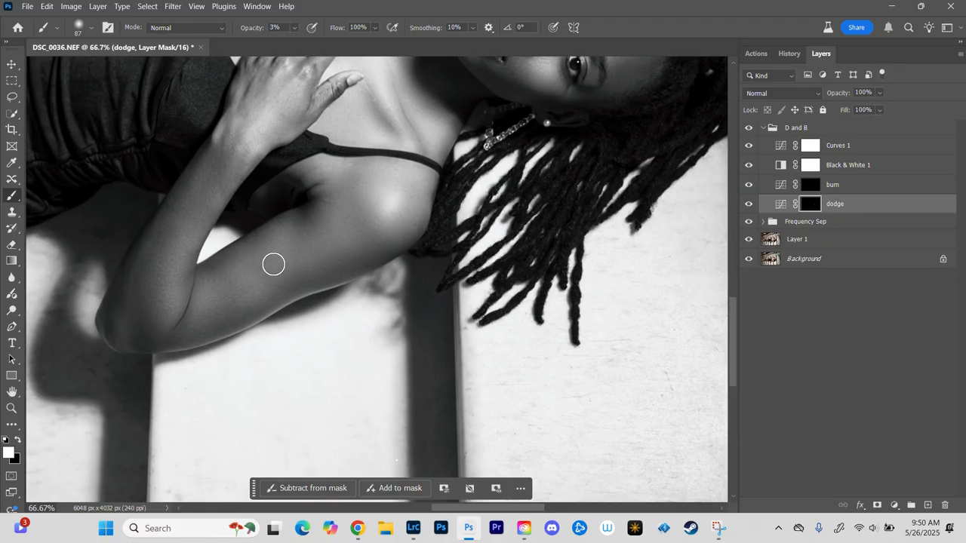
drag(273, 264, 277, 264)
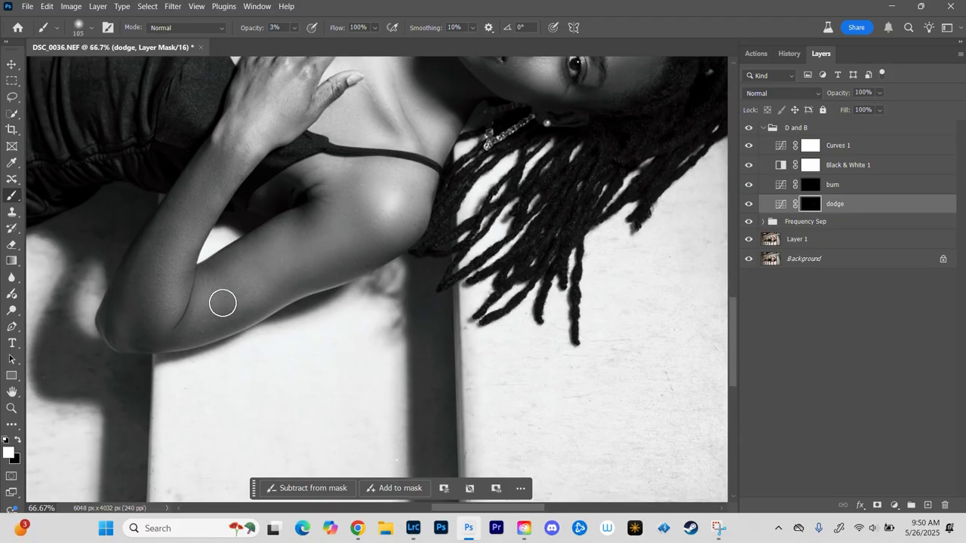
Step: Examine the light and shadow transitions across the fan, raised arm, dress, legs, hand and face
drag(266, 211, 226, 436)
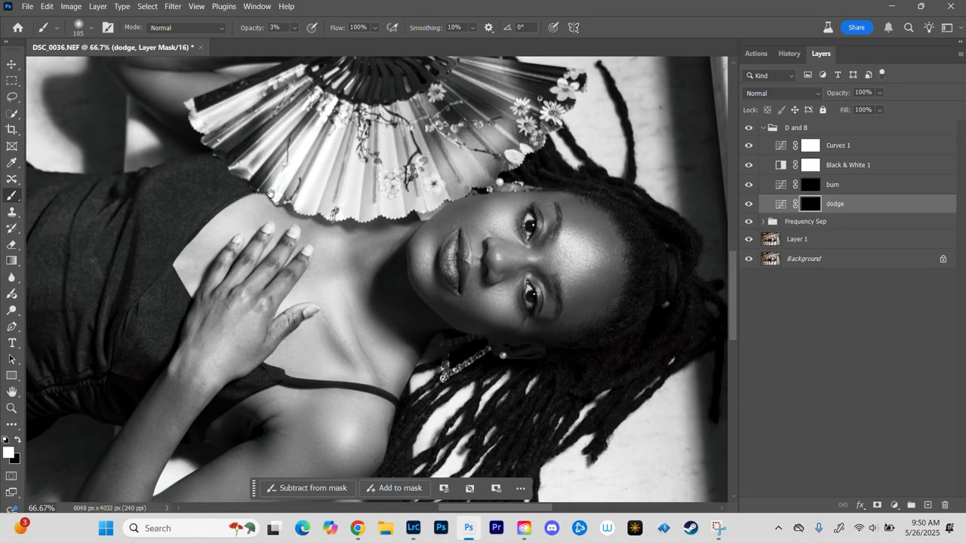
drag(262, 140, 238, 321)
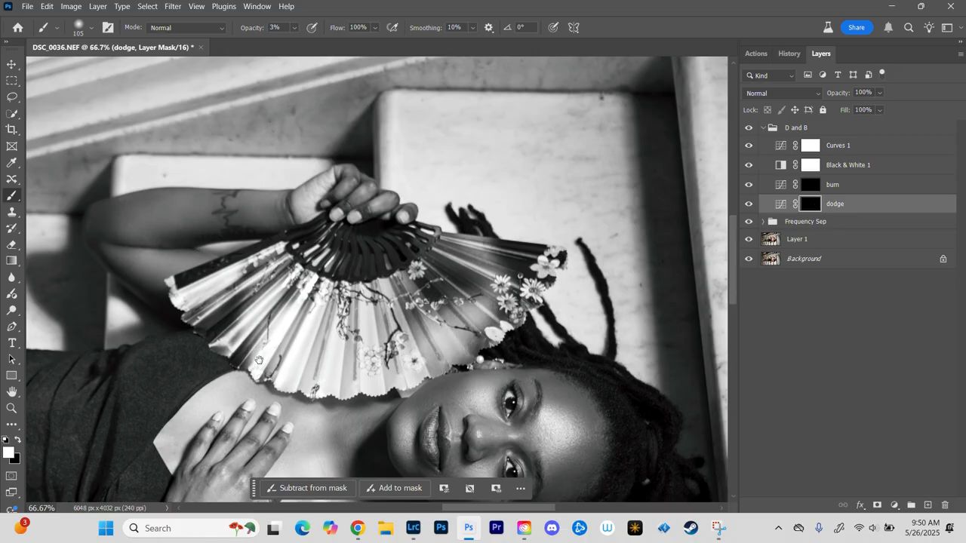
drag(258, 360, 445, 132)
key(ctrl+minus)
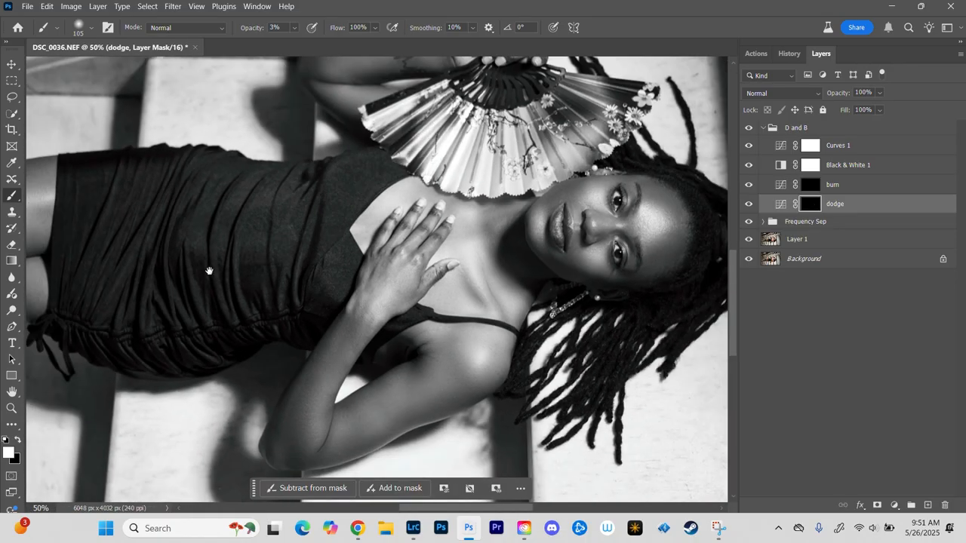
drag(211, 271, 611, 228)
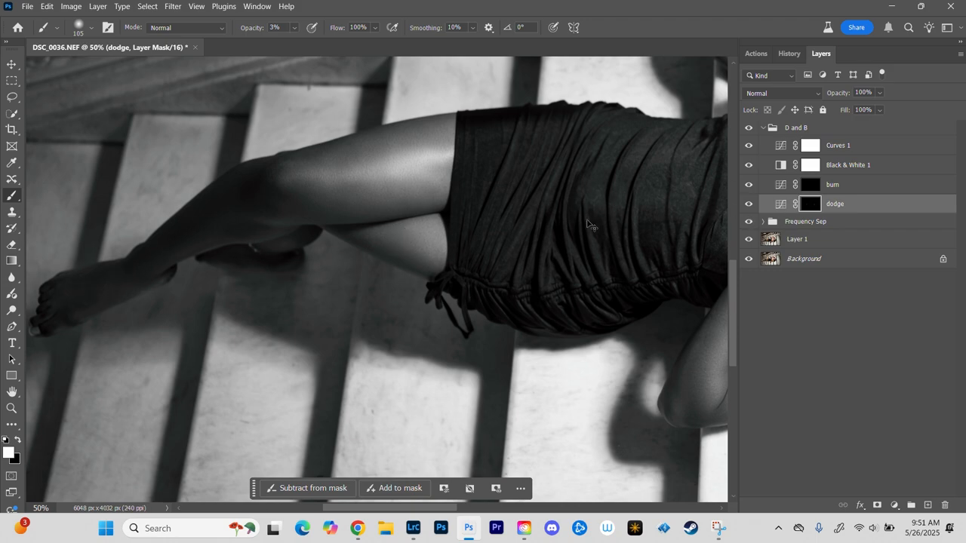
key(ctrl+minus)
drag(545, 269, 343, 259)
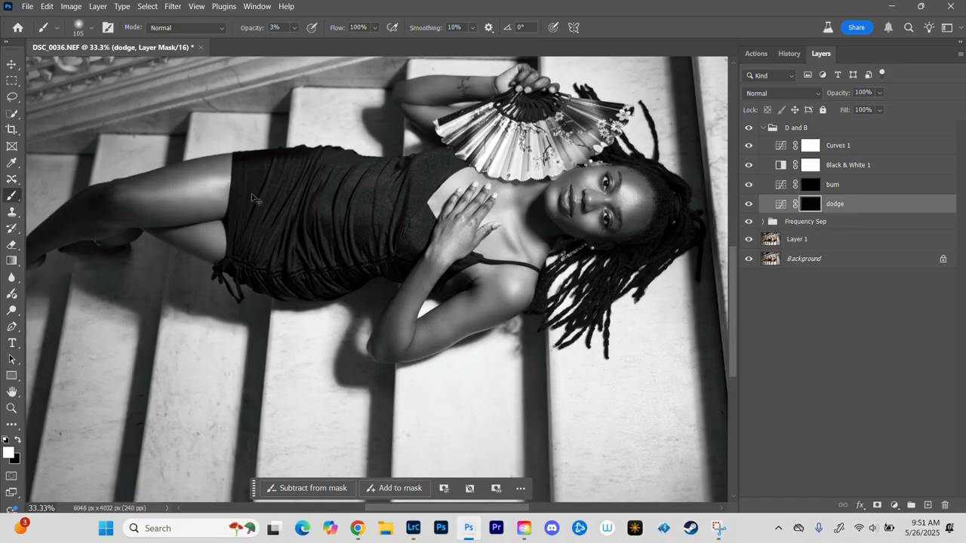
key(ctrl+plus)
key(ctrl+plus)
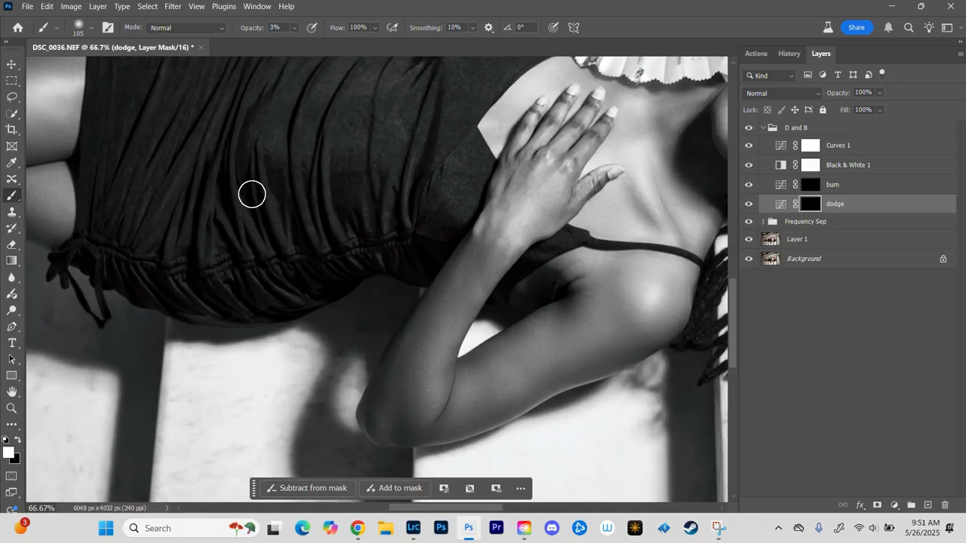
drag(543, 168, 294, 237)
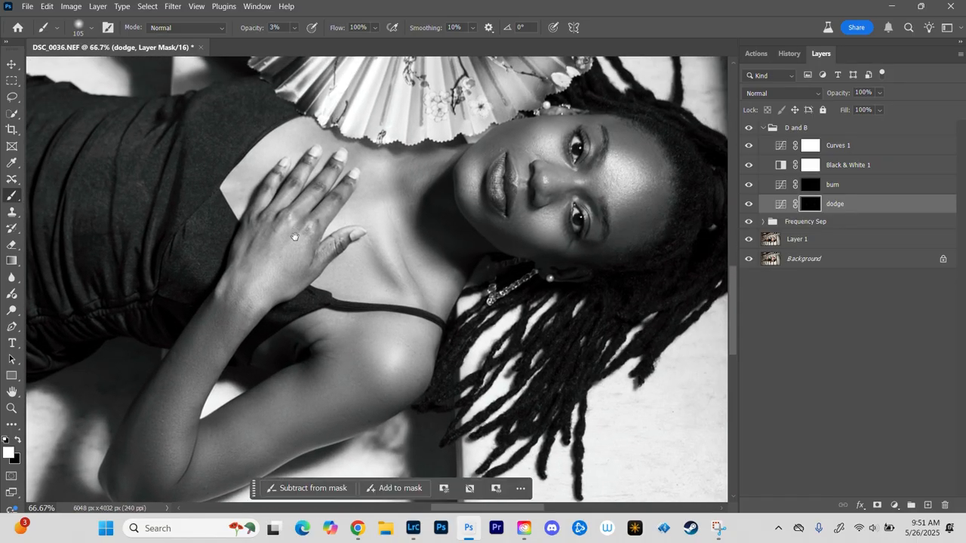
key(ctrl+minus)
key(ctrl+minus)
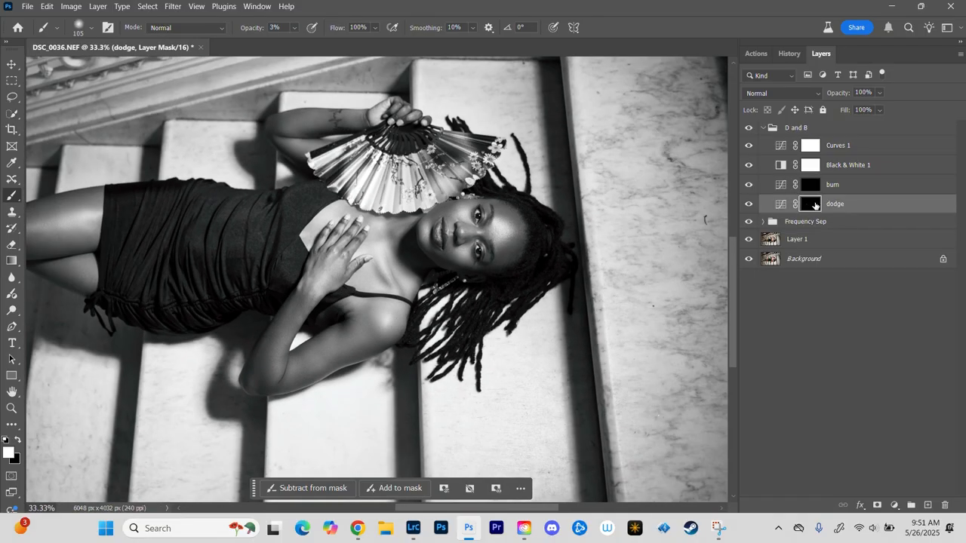
Step: Select the burn layer's mask, and switch to the Black & White 1 layer in the D and B group
click(813, 184)
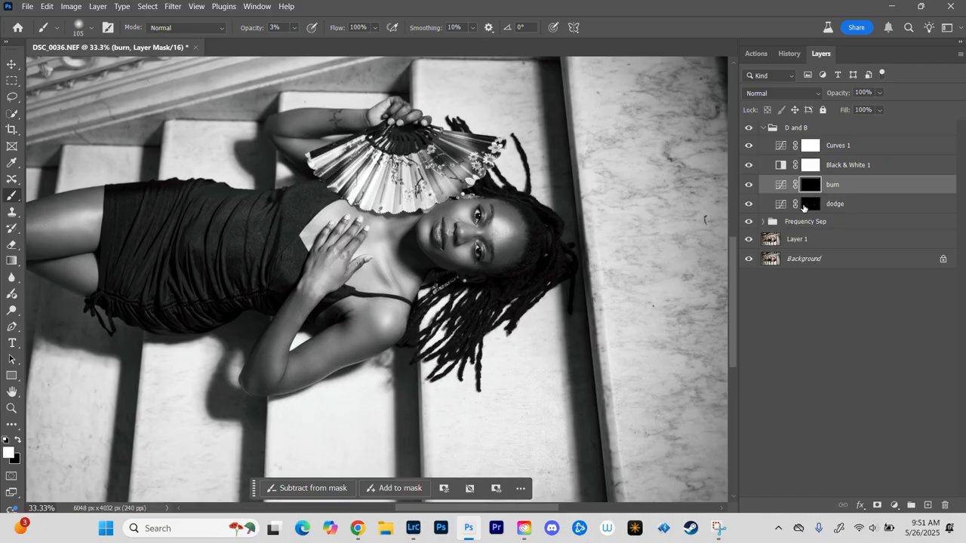
key(ctrl+plus)
key(ctrl+plus)
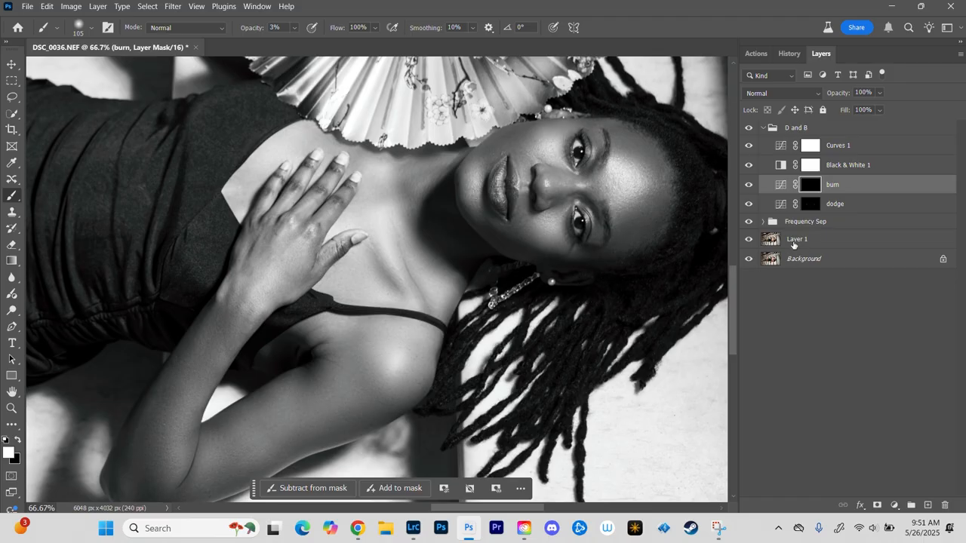
click(887, 169)
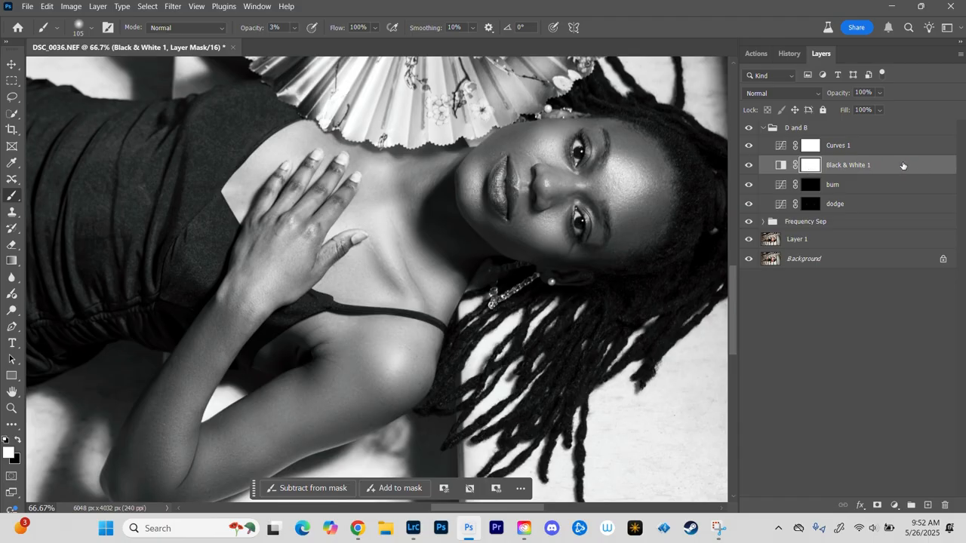
Step: Hide and delete the Black & White 1 layer from the D and B group
click(749, 167)
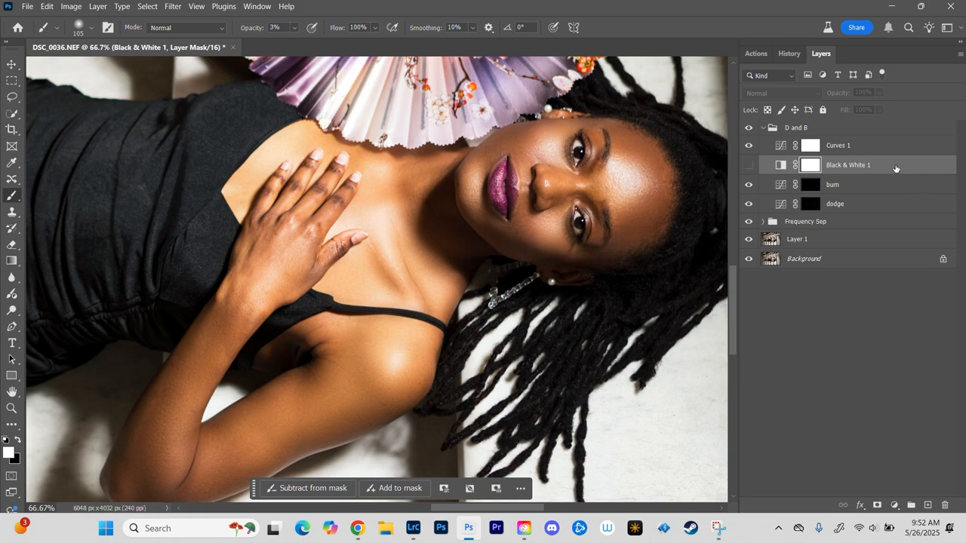
click(893, 167)
key(Delete)
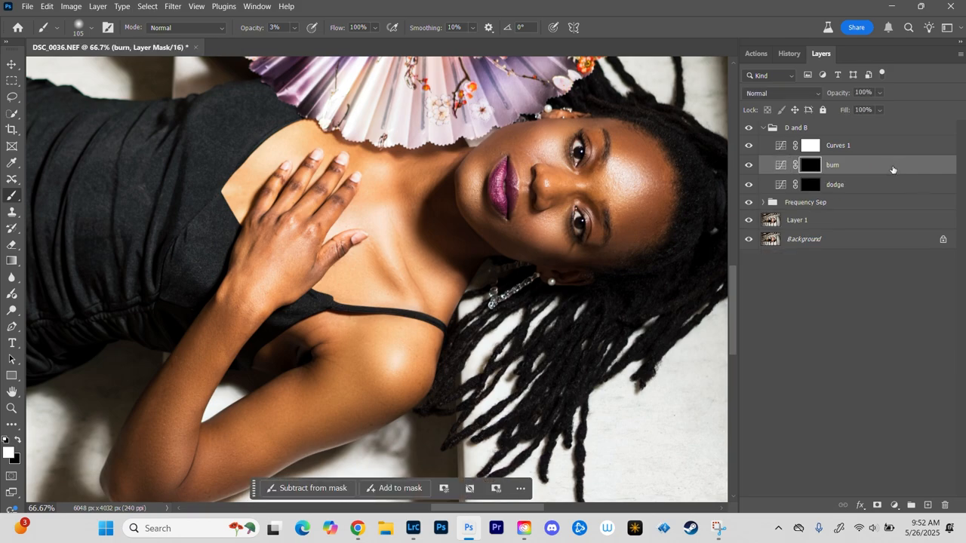
Step: Select the Curves 1 layer's mask, and hide and show the layer to compare the whole image
click(820, 148)
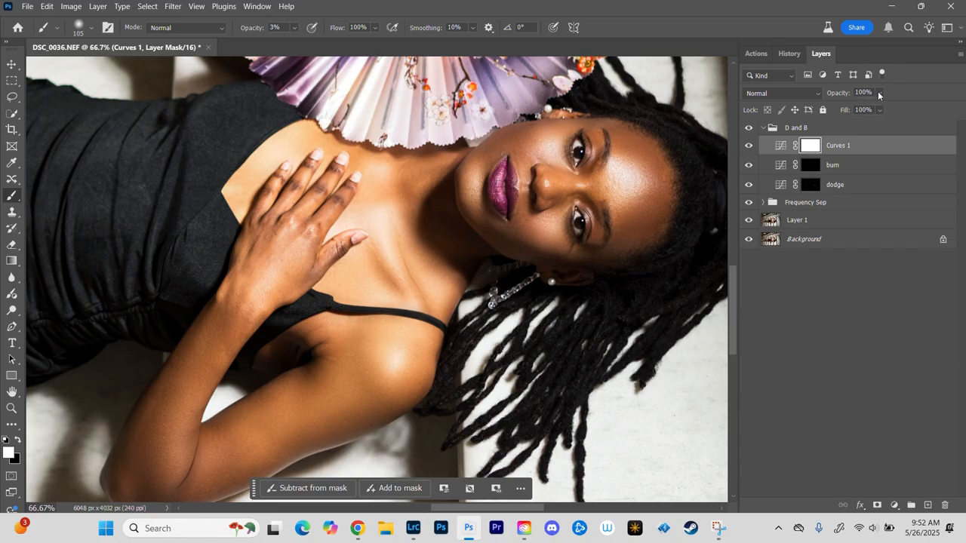
key(ctrl+minus)
key(ctrl+minus)
key(ctrl+minus)
key(ctrl+minus)
key(ctrl+minus)
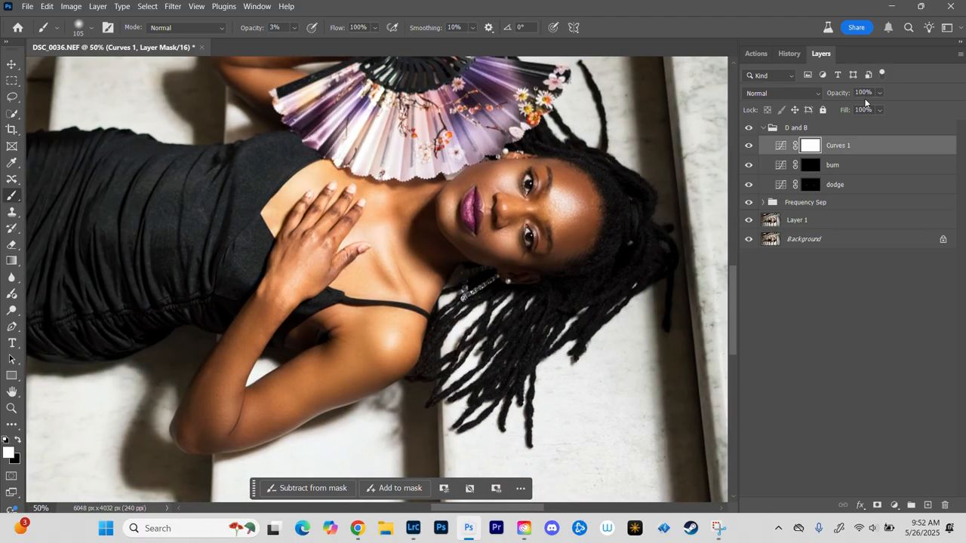
key(ctrl+plus)
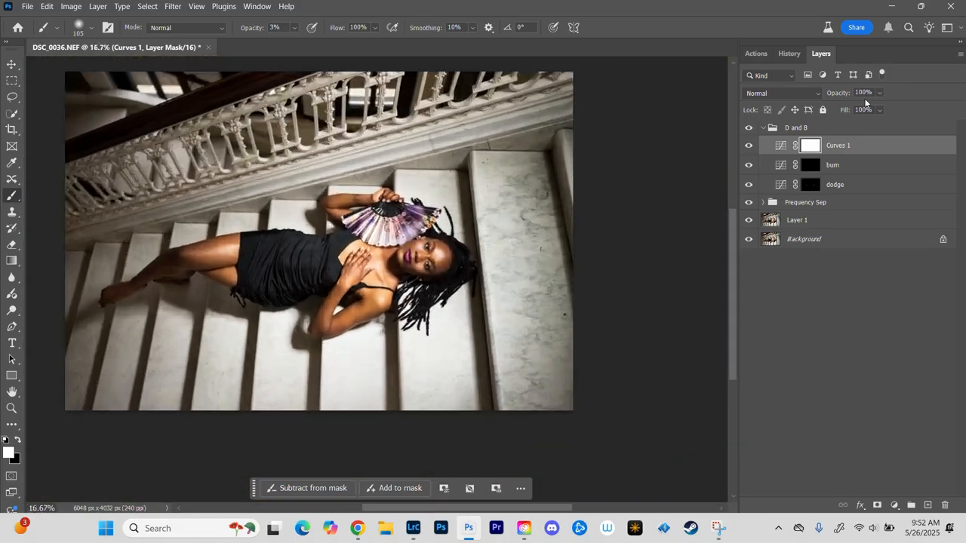
click(747, 147)
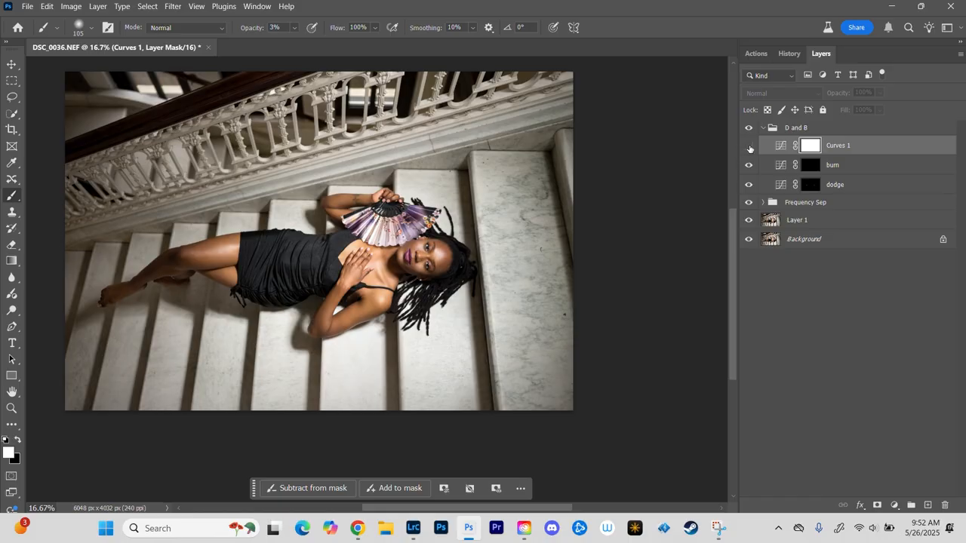
click(749, 148)
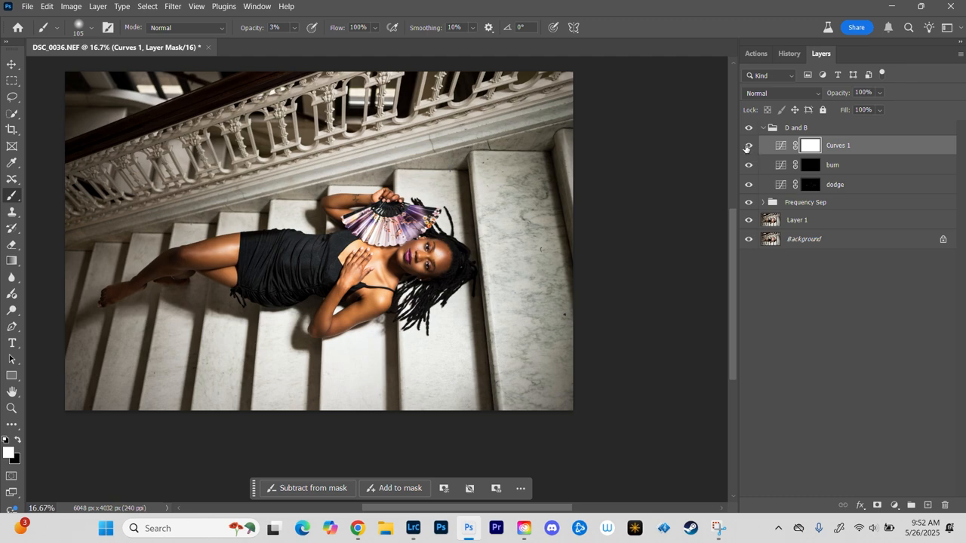
Step: Lower the Curves 1 layer's opacity to 29%, and hide and show the layer to compare
click(880, 93)
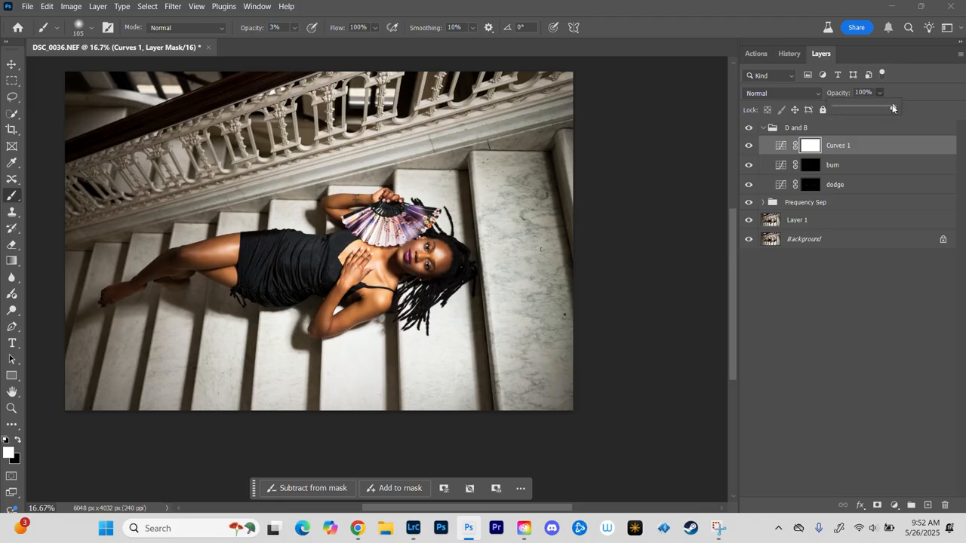
drag(889, 108, 851, 109)
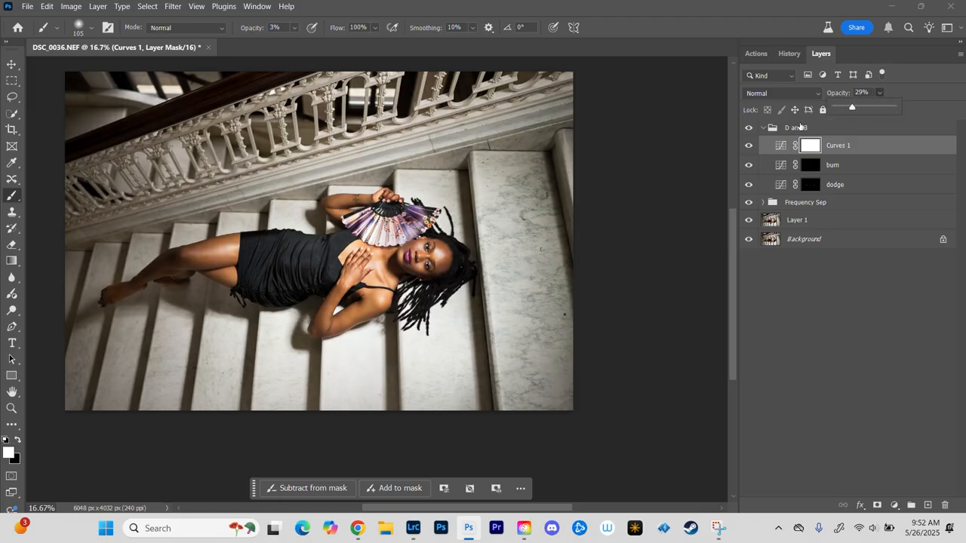
click(748, 146)
click(749, 147)
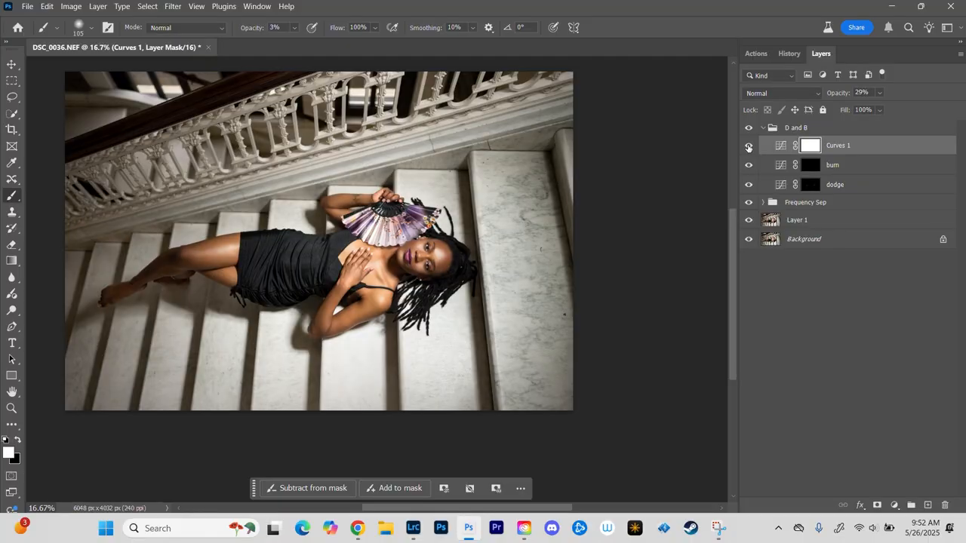
key(ctrl+equal)
key(ctrl+equal)
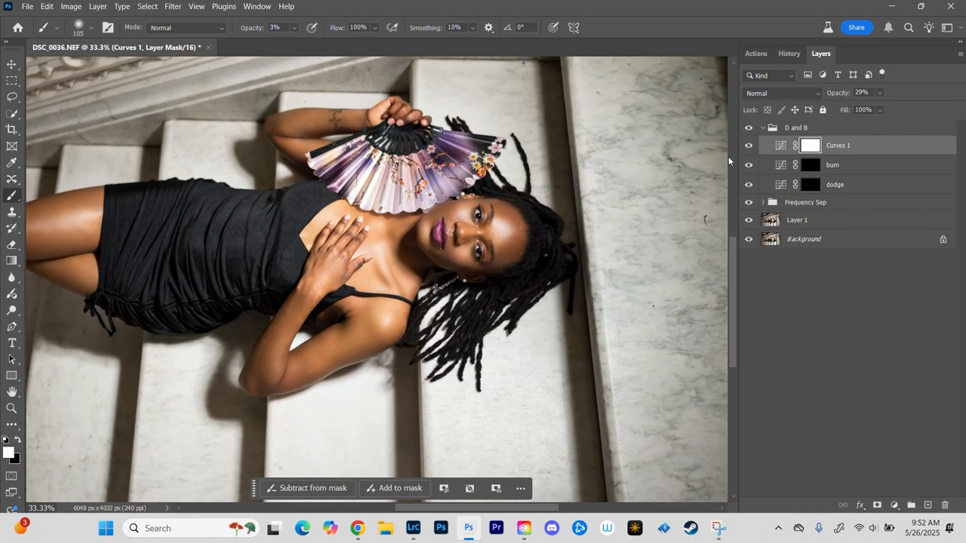
click(748, 147)
click(749, 148)
key(ctrl+minus)
key(ctrl+minus)
key(ctrl+minus)
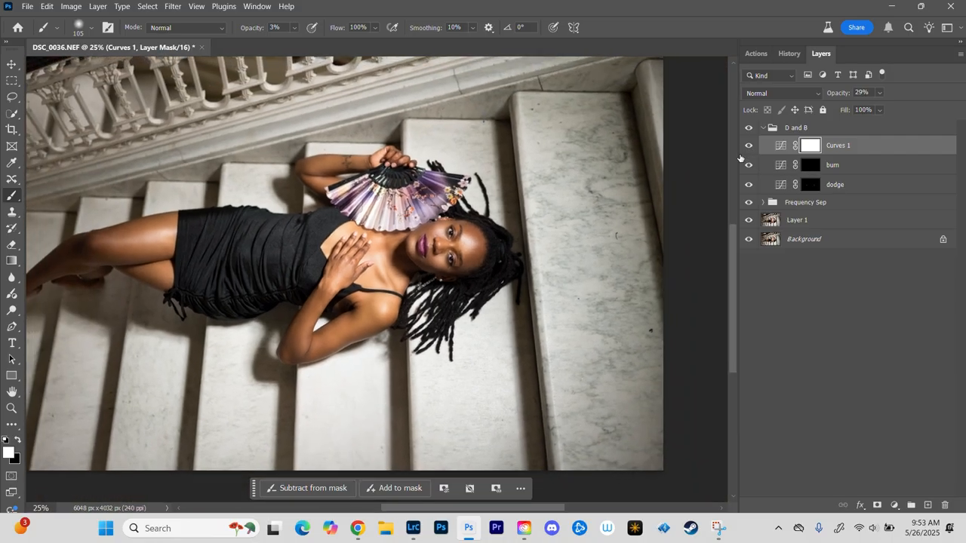
key(ctrl+plus)
key(ctrl+plus)
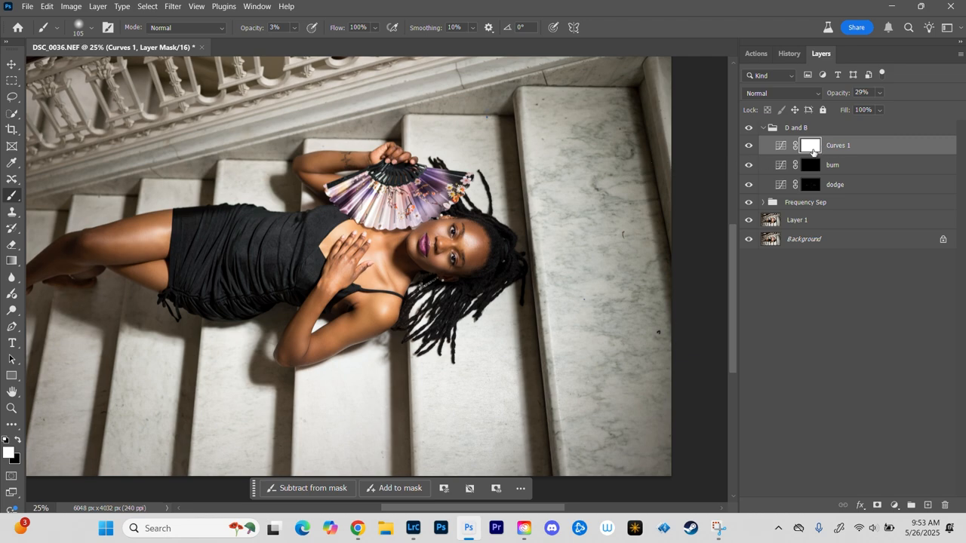
Step: Raise the Curves 1 layer's opacity back to 100%
click(879, 93)
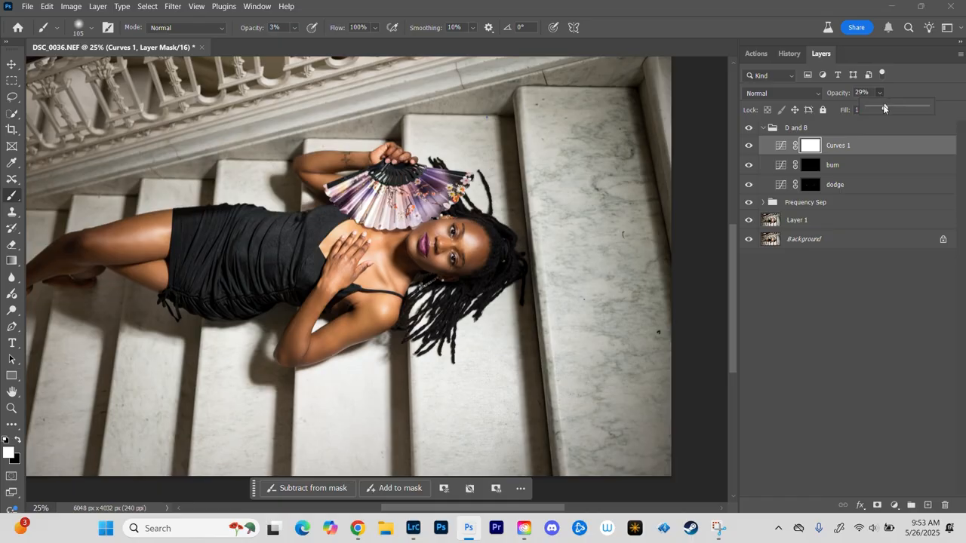
drag(886, 107, 935, 109)
key(ctrl+minus)
key(ctrl+minus)
key(ctrl+minus)
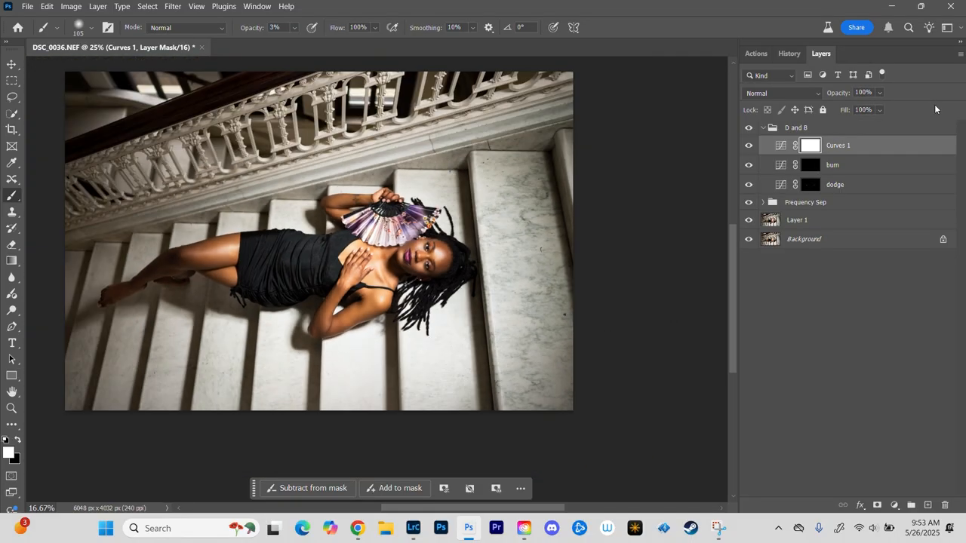
key(ctrl+plus)
key(ctrl+plus)
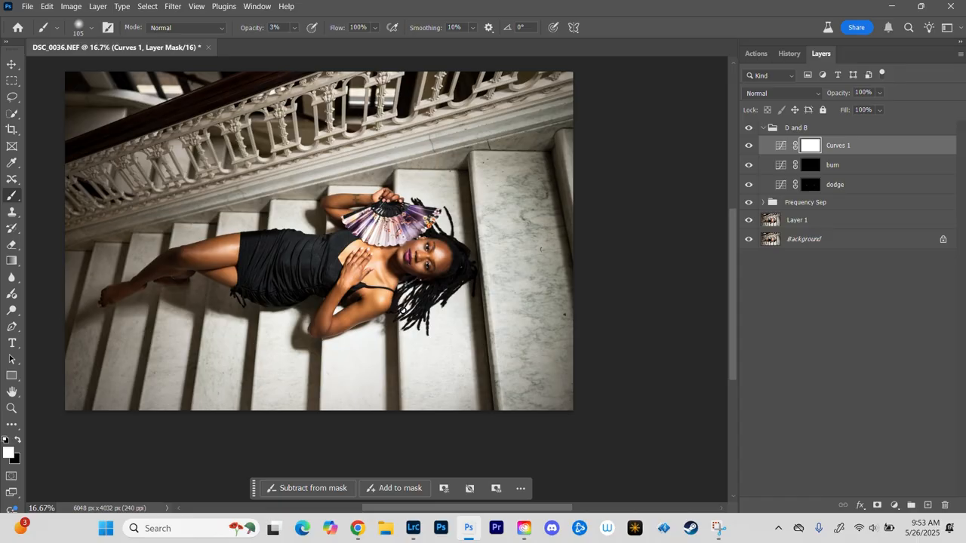
Step: Invert the Curves 1 layer's mask to black, and select the subject automatically
key(ctrl+i)
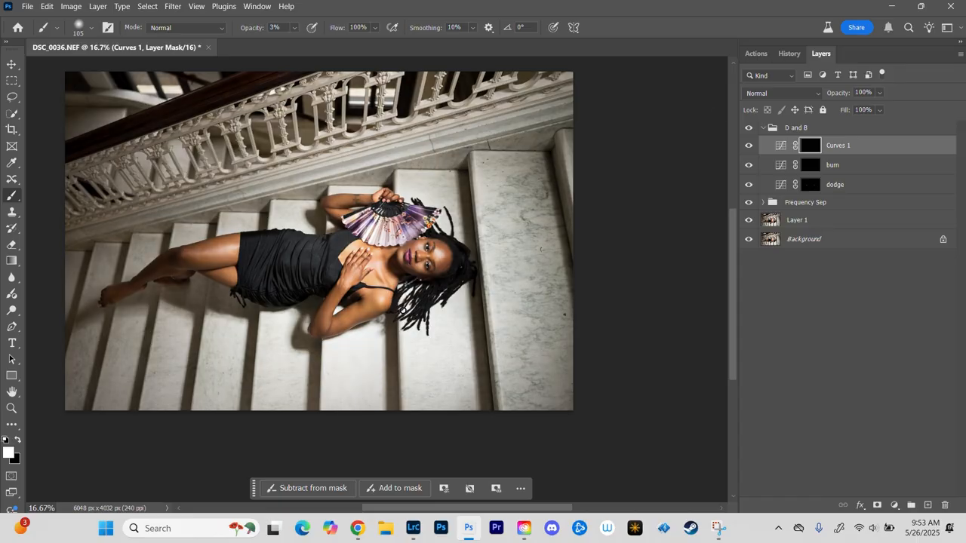
click(146, 7)
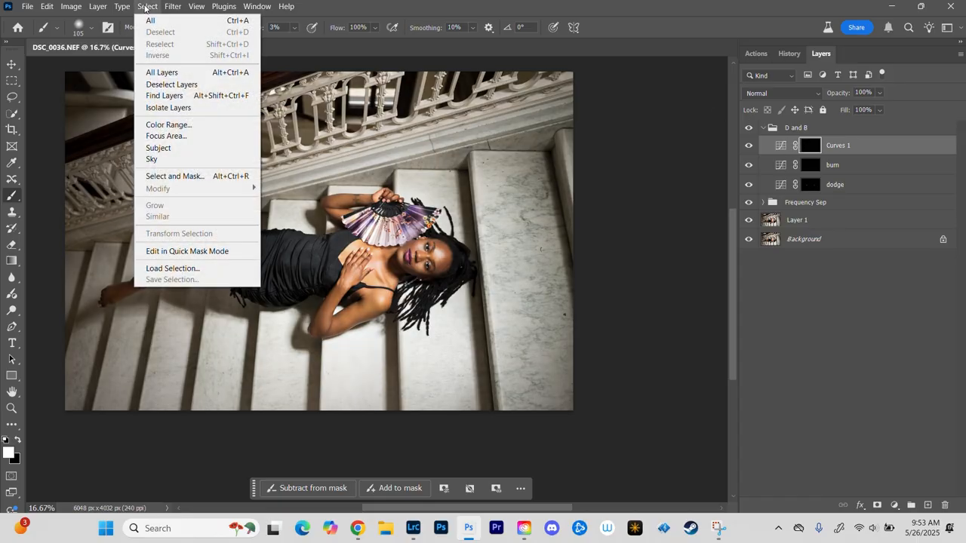
click(169, 149)
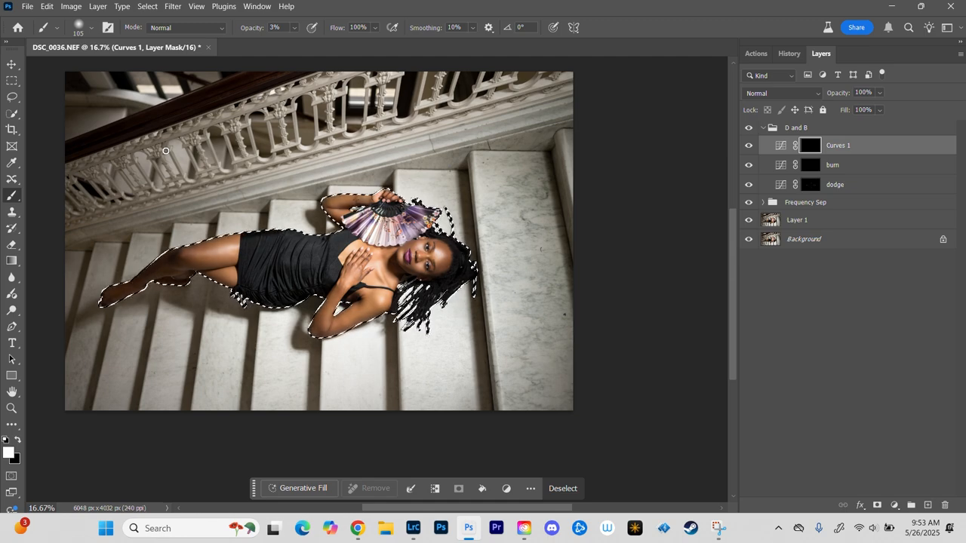
Step: Fill the subject selection with white on the Curves 1 mask, and deselect it
click(47, 6)
click(86, 192)
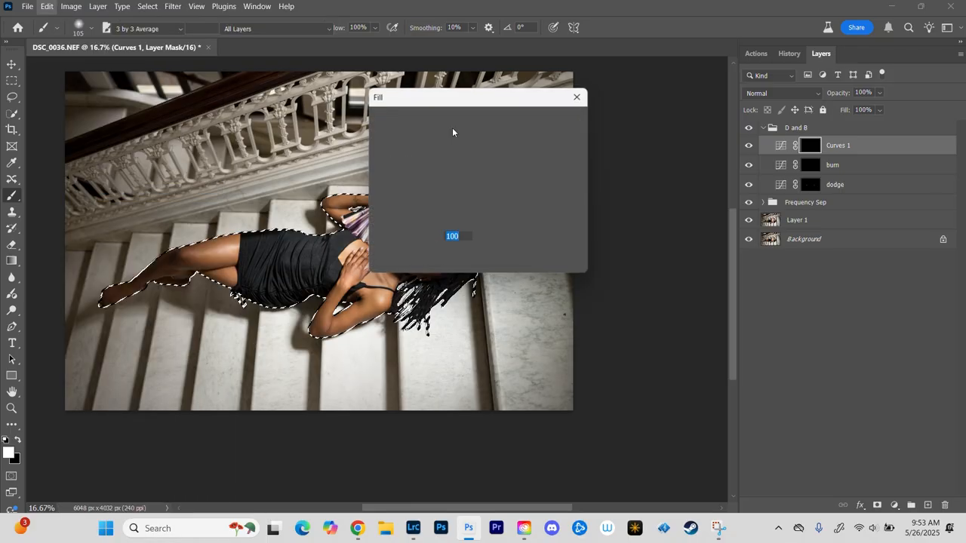
click(524, 121)
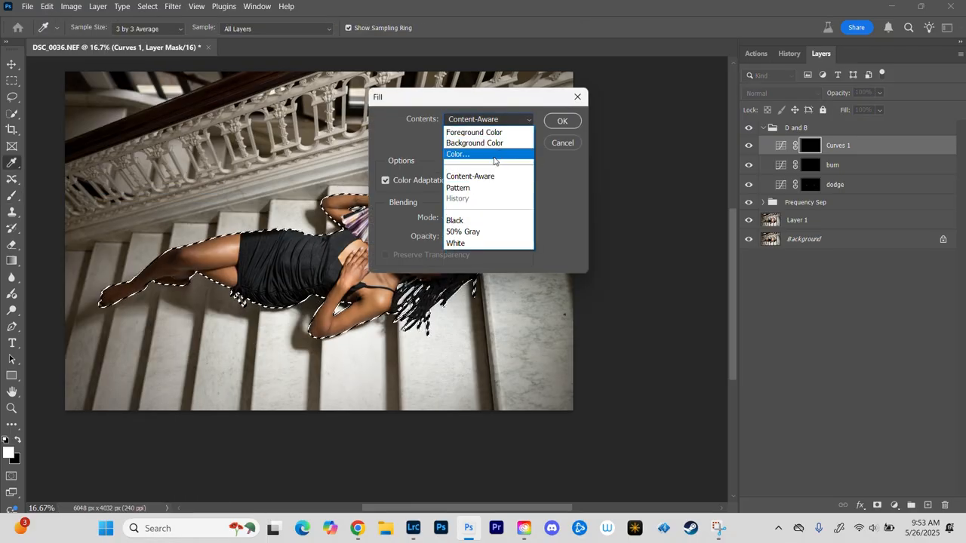
click(463, 245)
click(575, 121)
key(b)
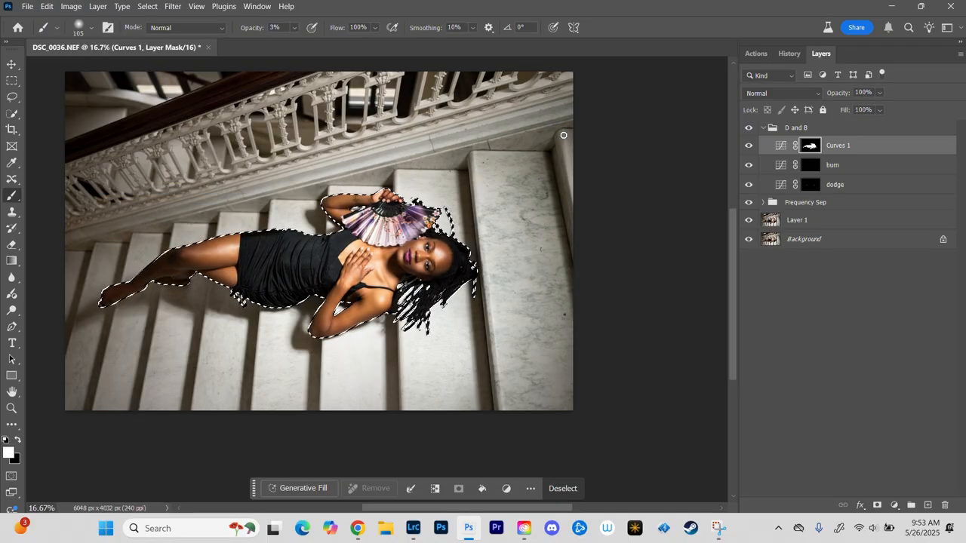
key(ctrl+d)
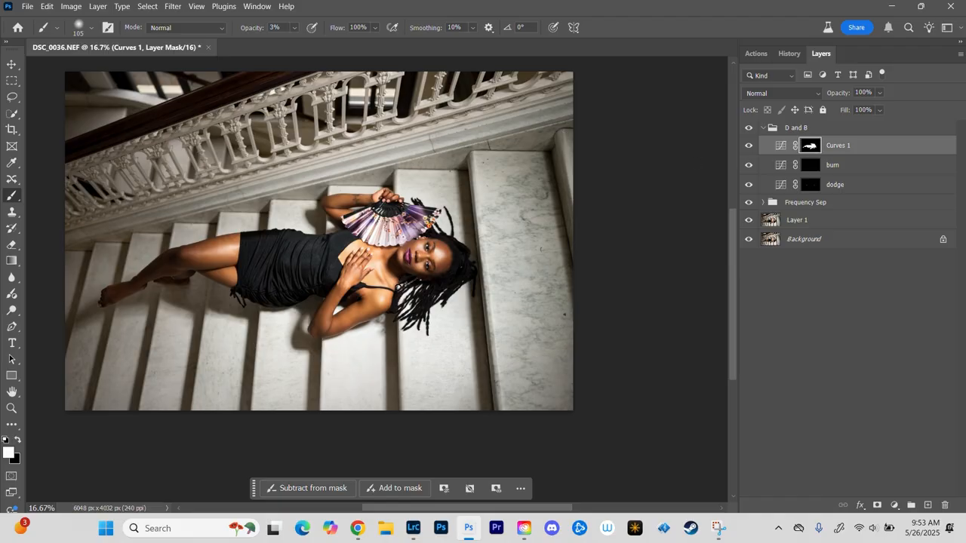
Step: Hide and show the masked Curves 1 layer, and examine its effect on the woman's legs, dress and upper body
scroll(380, 303, up, 2)
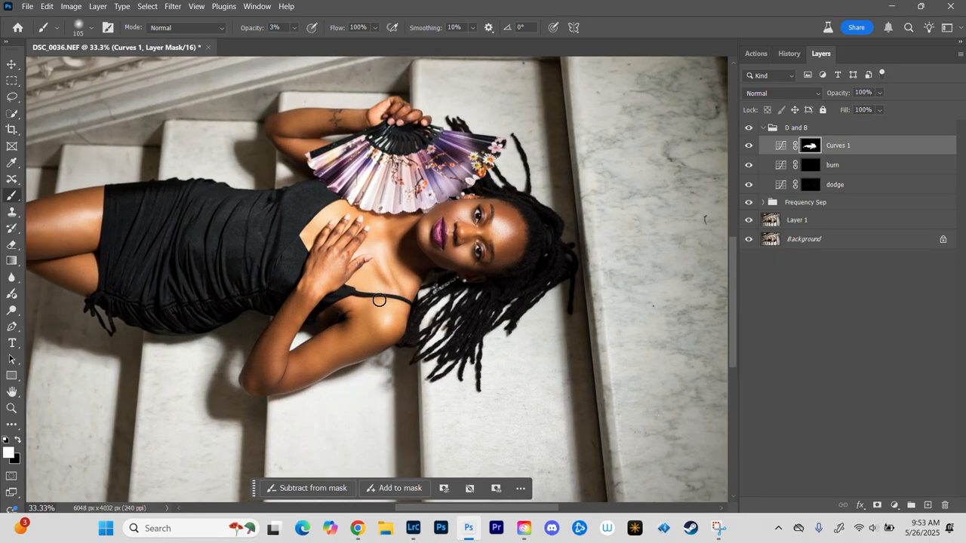
click(747, 145)
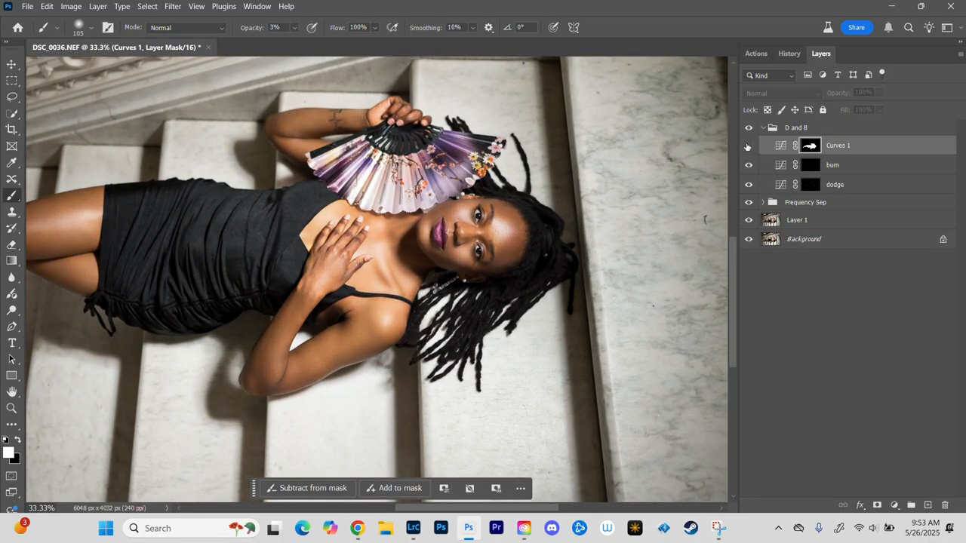
click(748, 147)
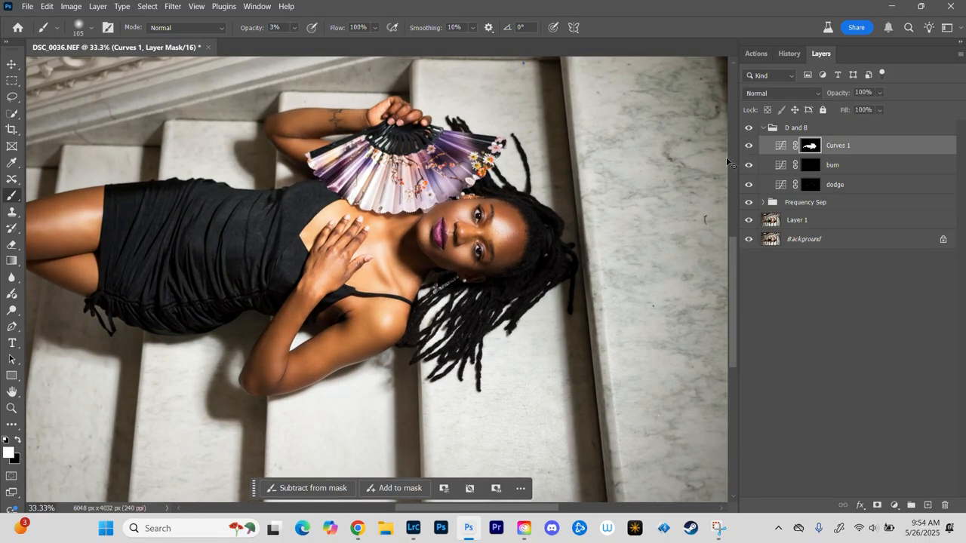
scroll(727, 161, down, 2)
scroll(726, 159, up, 2)
drag(255, 264, 528, 236)
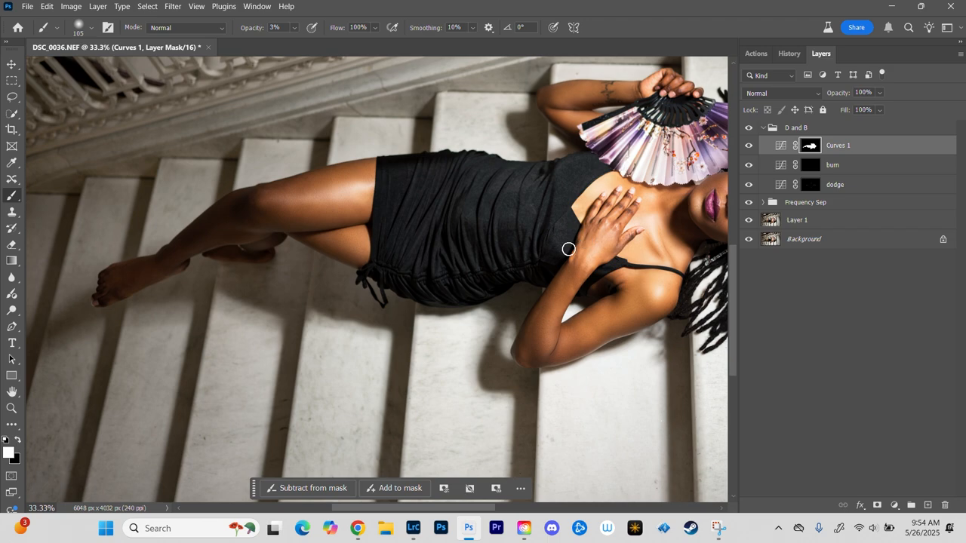
drag(642, 243, 497, 258)
Step: Set the Curves 1 layer's opacity to 32%, and hide and show the layer to compare
click(879, 92)
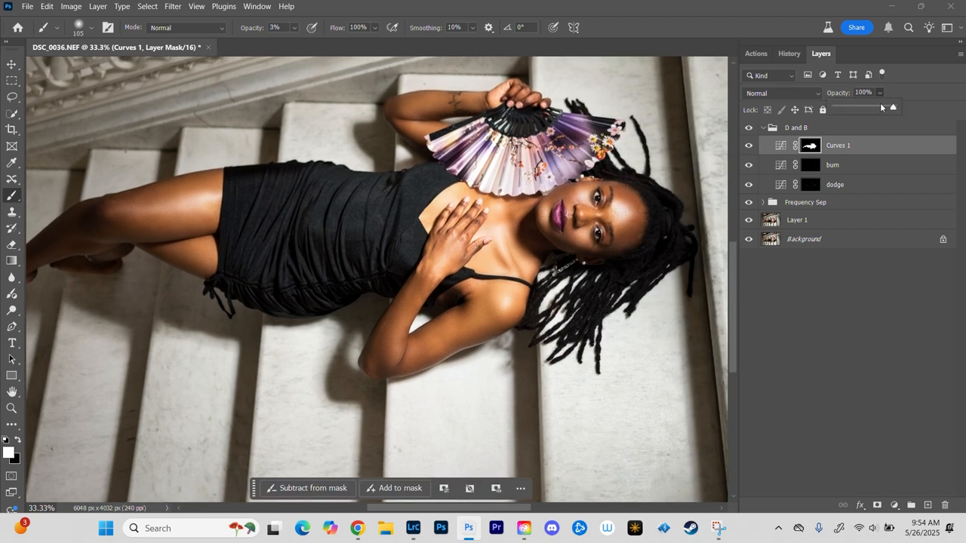
drag(885, 110, 853, 110)
click(749, 145)
click(750, 146)
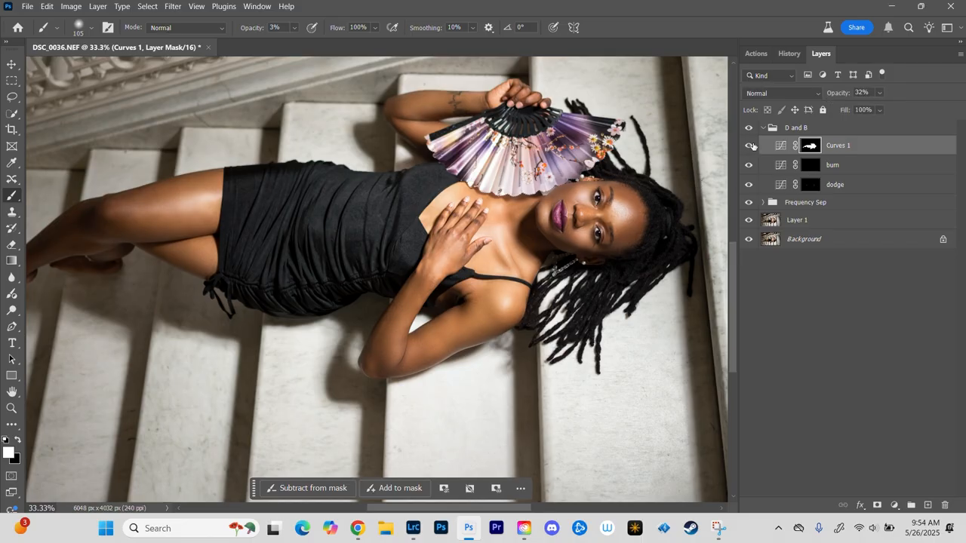
click(750, 146)
click(749, 146)
key(ctrl+minus)
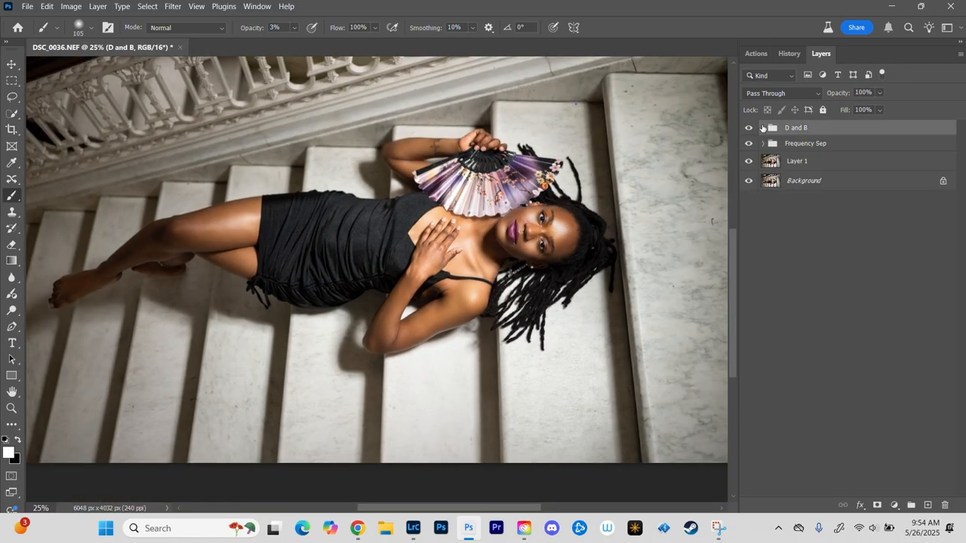
Step: Collapse the D and B group, and examine the retouching from the full image down to the face and shoulder
click(762, 129)
key(ctrl+minus)
key(ctrl+minus)
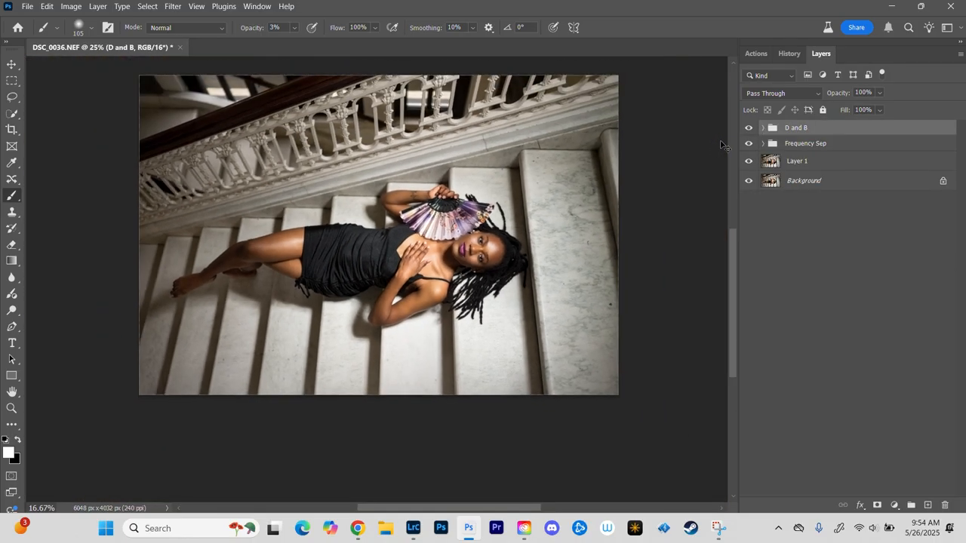
key(ctrl+plus)
key(ctrl+plus)
key(ctrl+plus)
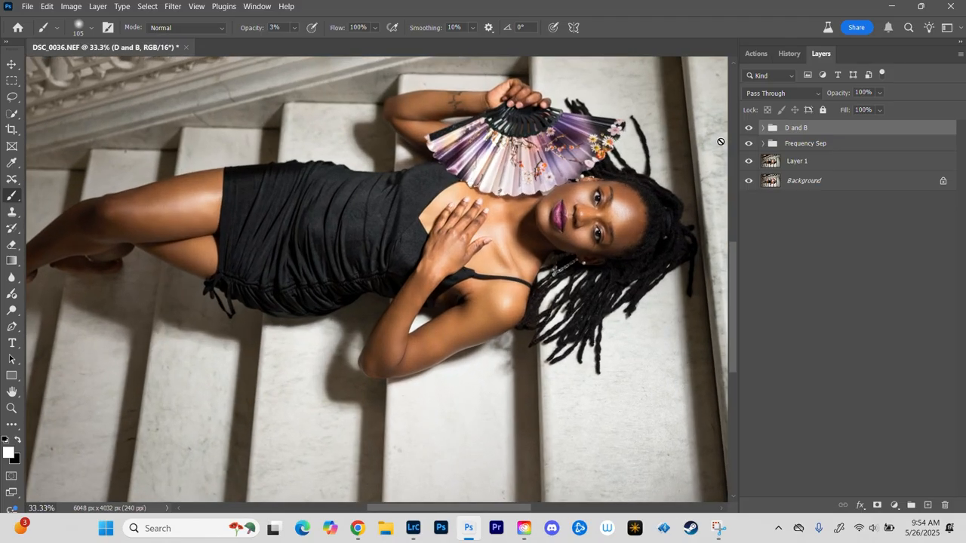
key(ctrl+plus)
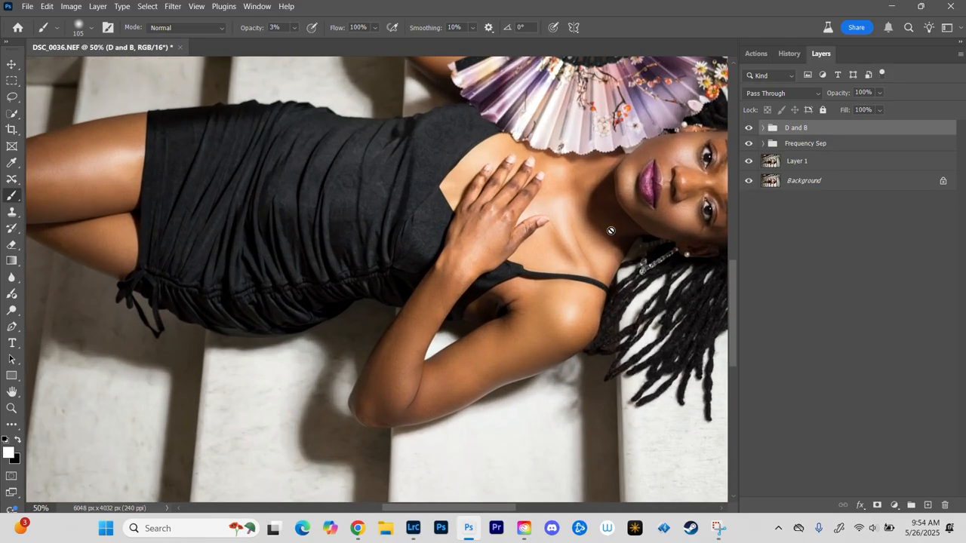
drag(609, 204, 353, 233)
key(ctrl+plus)
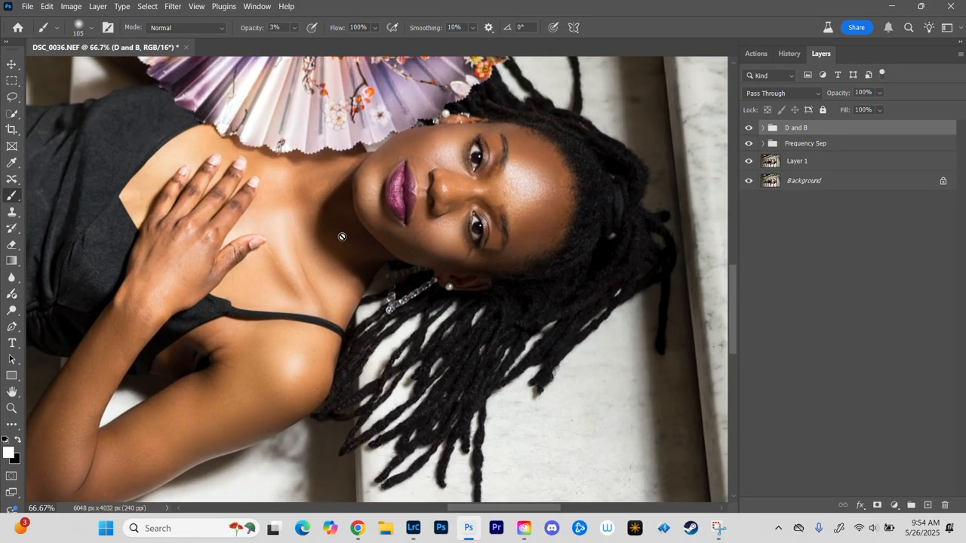
key(ctrl+plus)
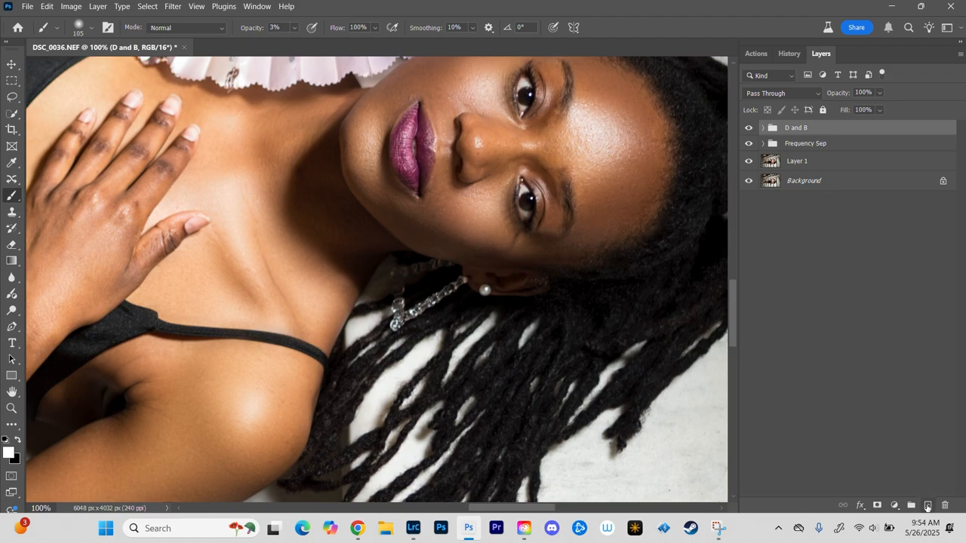
Step: Add a strongly brightening Curves adjustment layer above the D and B group, and invert its mask to black
click(894, 505)
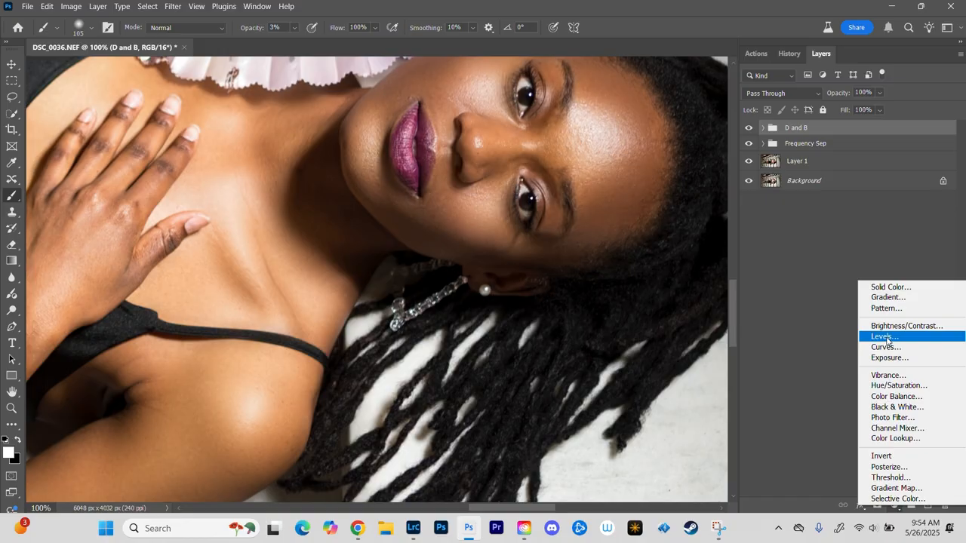
click(885, 346)
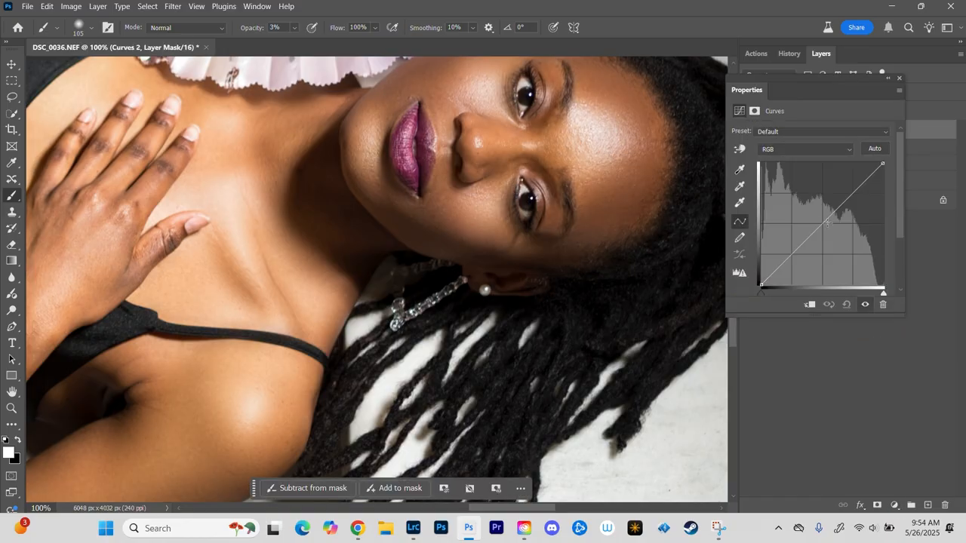
drag(821, 221, 820, 179)
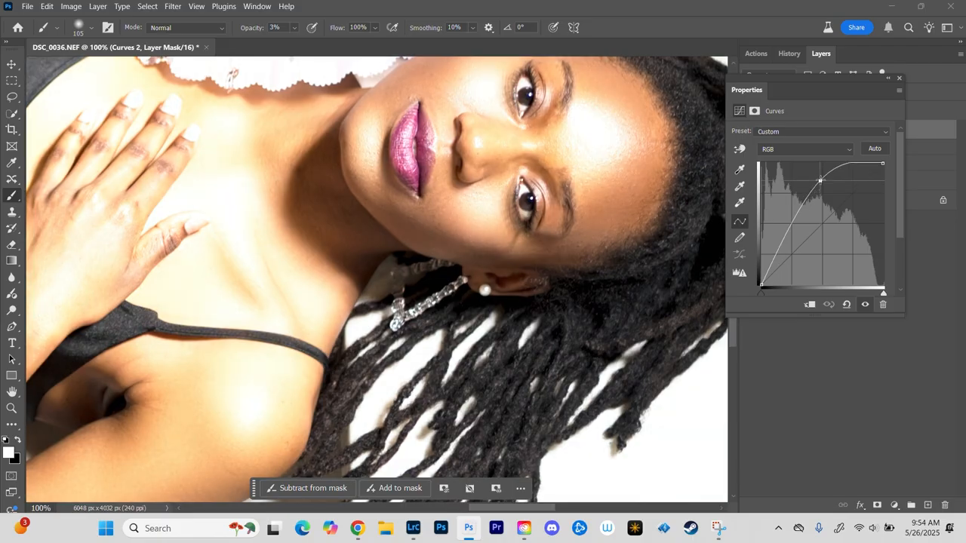
click(898, 78)
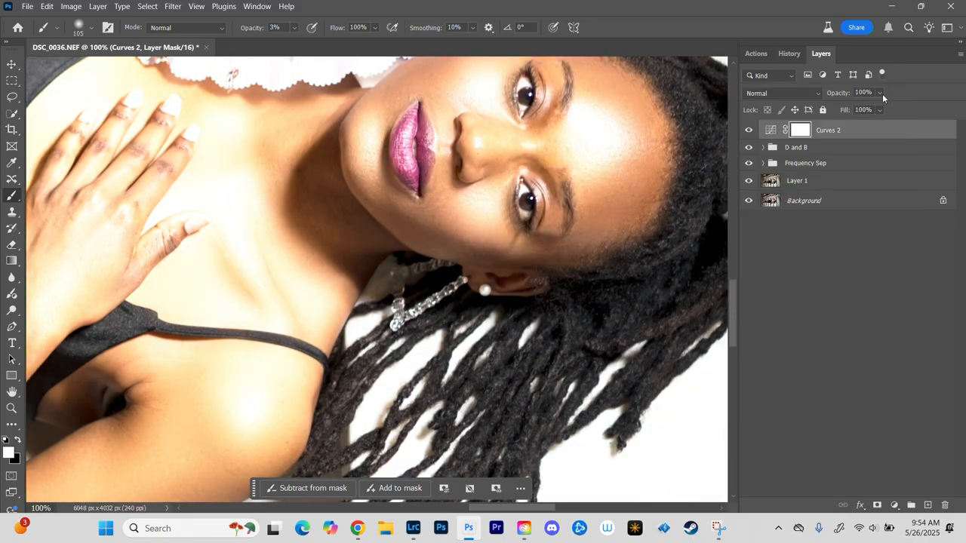
key(ctrl+i)
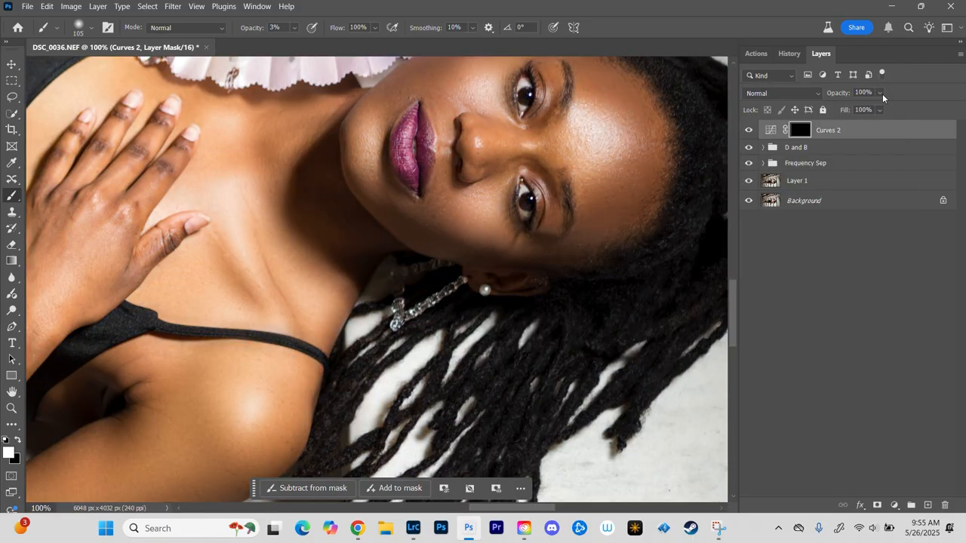
Step: Set the brush to 100% opacity and size 10, and paint the Curves 2 mask white over the whites of the eye farther from the fan
key(ctrl+plus)
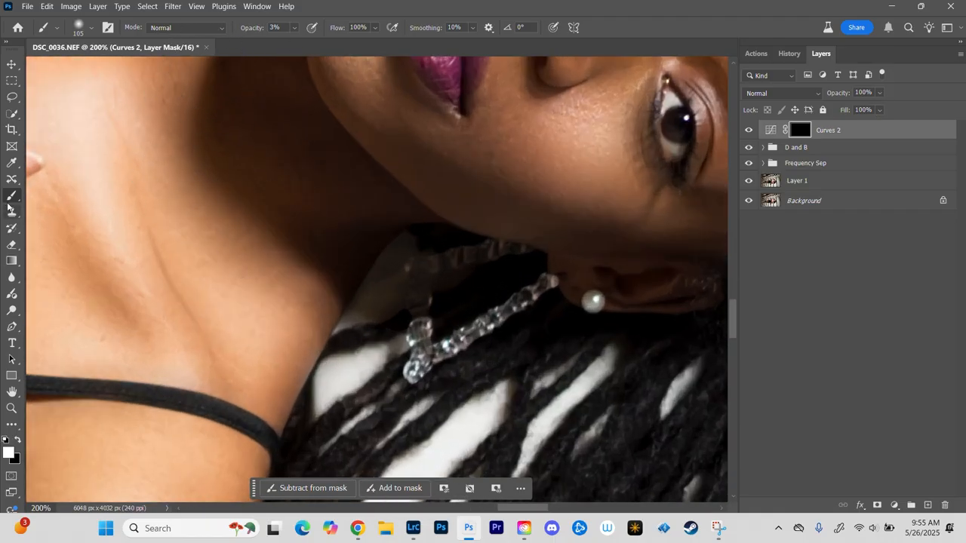
click(295, 28)
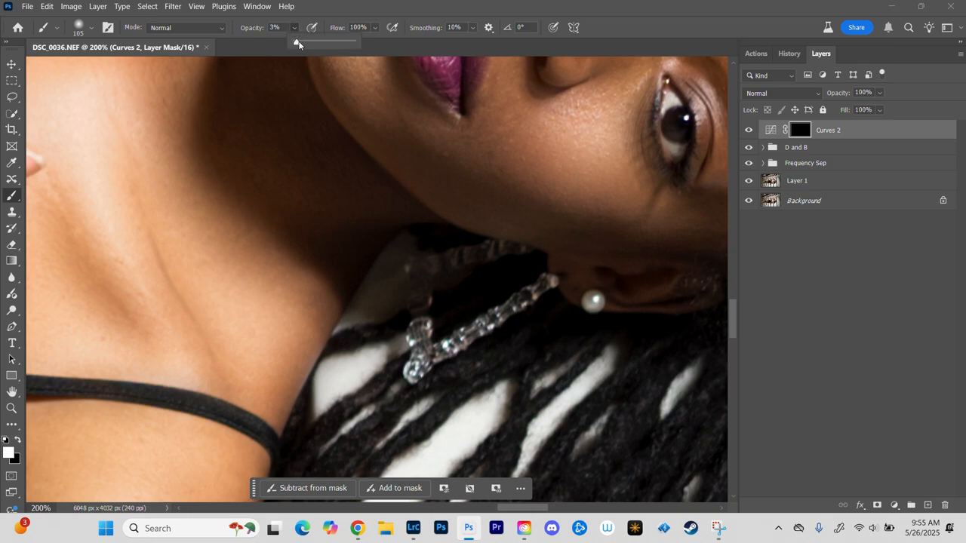
drag(298, 44, 459, 49)
drag(576, 144, 433, 255)
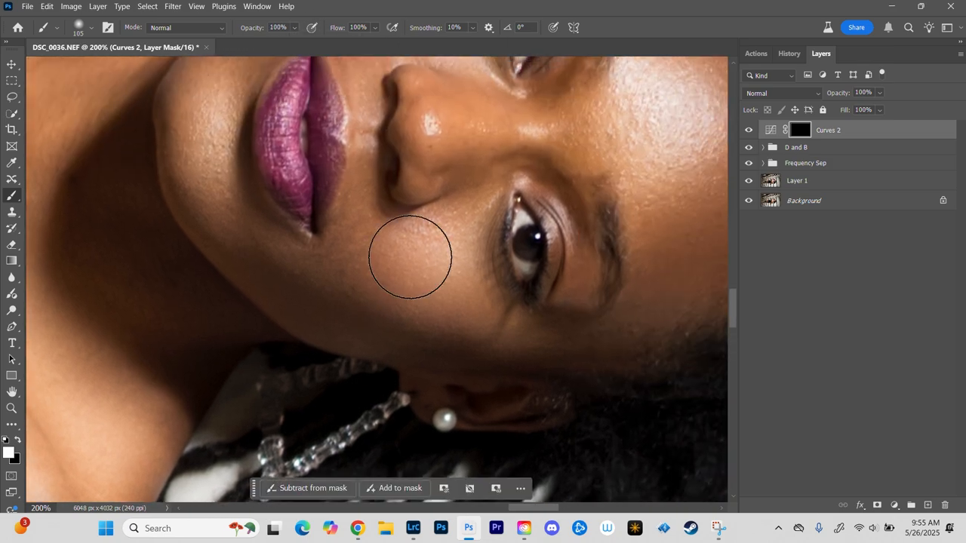
key(ctrl+plus)
mouse_move(604, 194)
mouse_down()
mouse_move(503, 199)
mouse_move(516, 198)
mouse_up()
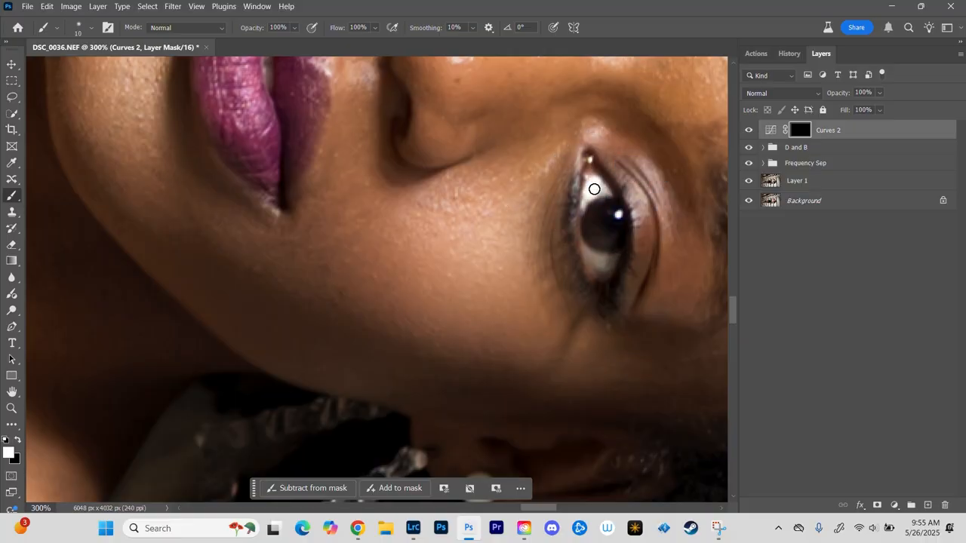
mouse_move(594, 189)
mouse_down()
mouse_move(599, 177)
mouse_move(593, 205)
mouse_up()
mouse_move(593, 260)
mouse_down()
mouse_move(586, 250)
mouse_move(597, 270)
mouse_move(605, 259)
mouse_move(589, 248)
mouse_up()
Step: Paint white on the Curves 2 mask over the whites of the eye nearer the fan
key(space)
mouse_move(492, 104)
mouse_down()
mouse_move(395, 303)
mouse_move(479, 99)
mouse_move(500, 103)
mouse_move(485, 108)
mouse_move(506, 106)
mouse_up()
drag(474, 181, 477, 172)
drag(468, 129, 474, 117)
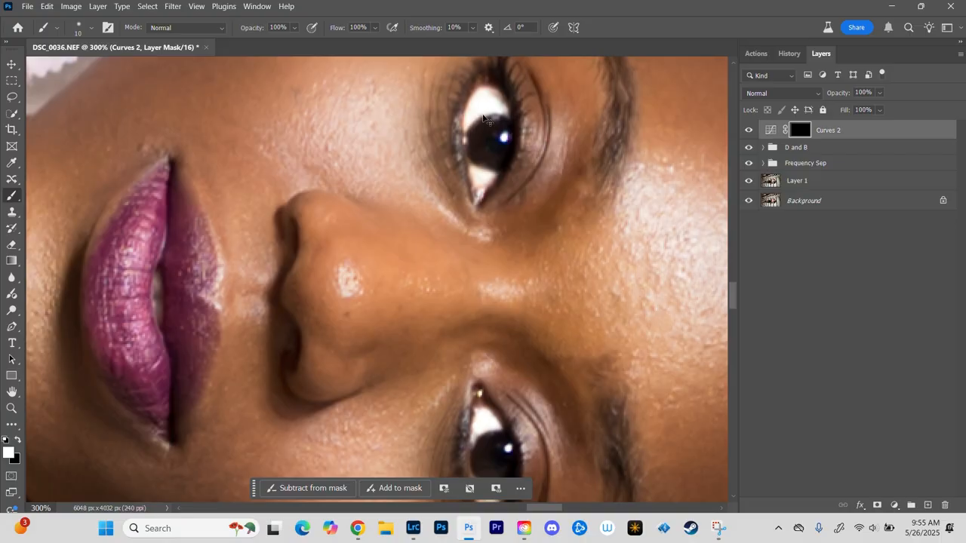
Step: Blur the Curves 2 mask with a Gaussian Blur of 16.0 pixels radius
key(ctrl+minus)
key(ctrl+minus)
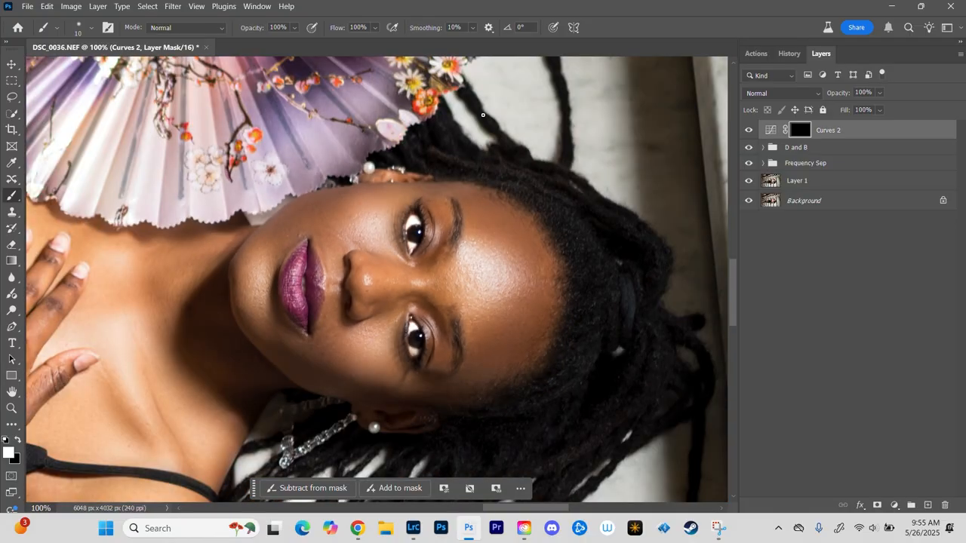
click(172, 7)
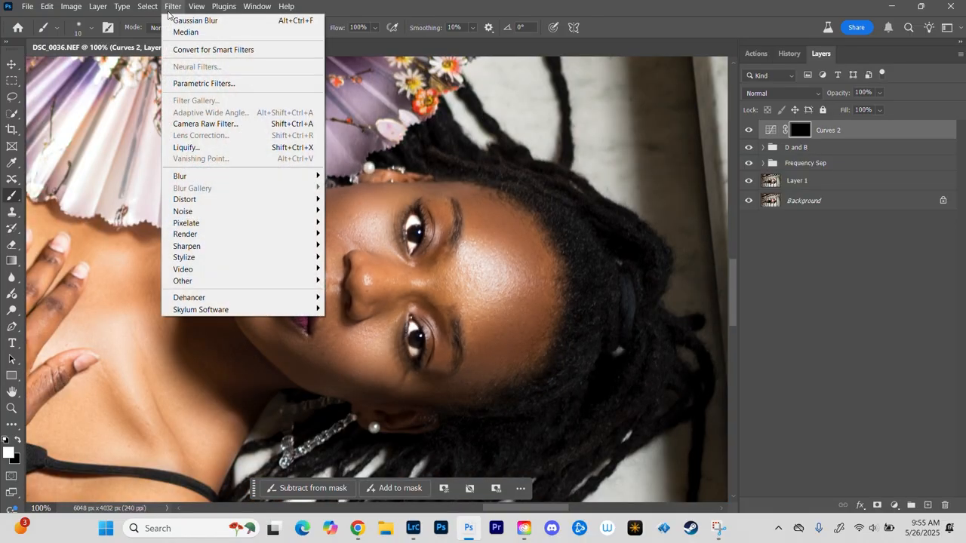
mouse_move(181, 176)
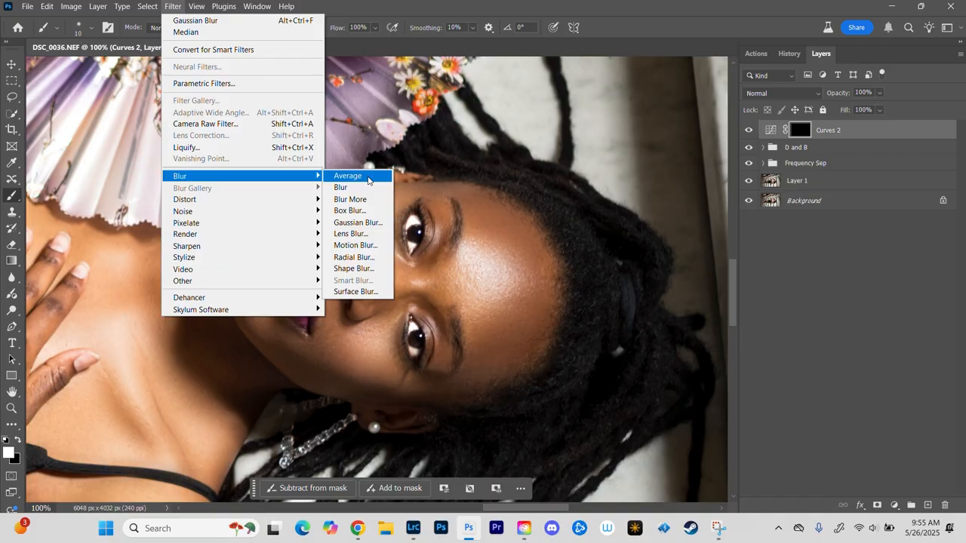
click(363, 222)
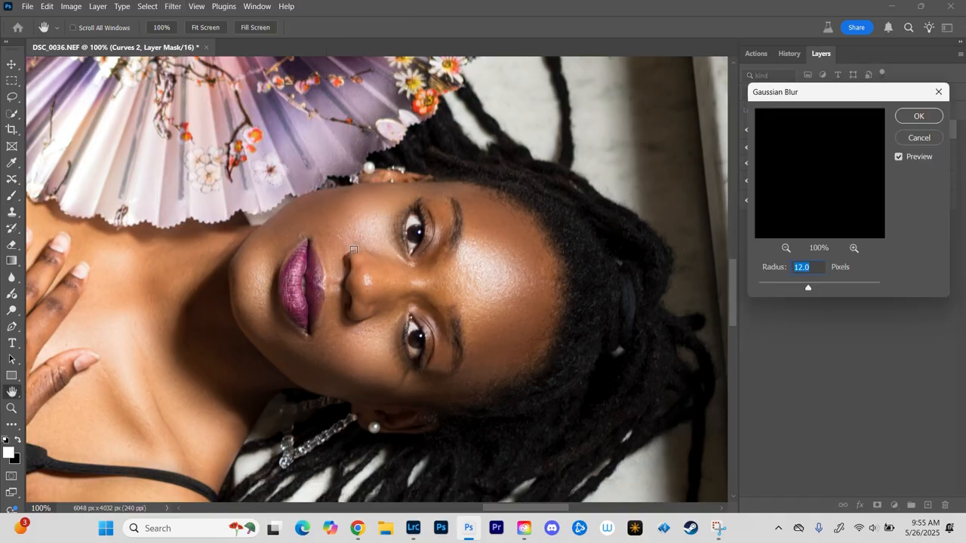
ctrl+click(354, 250)
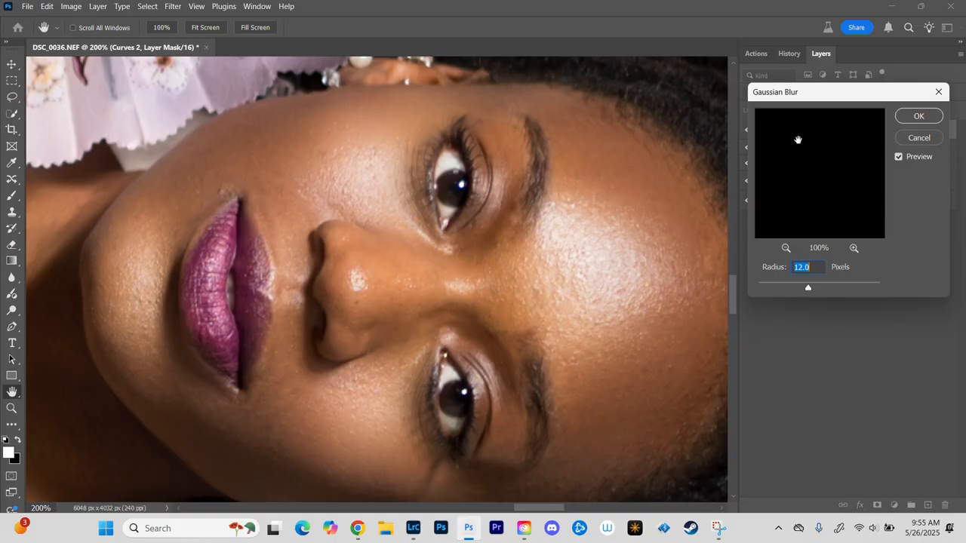
text(16.0)
click(916, 117)
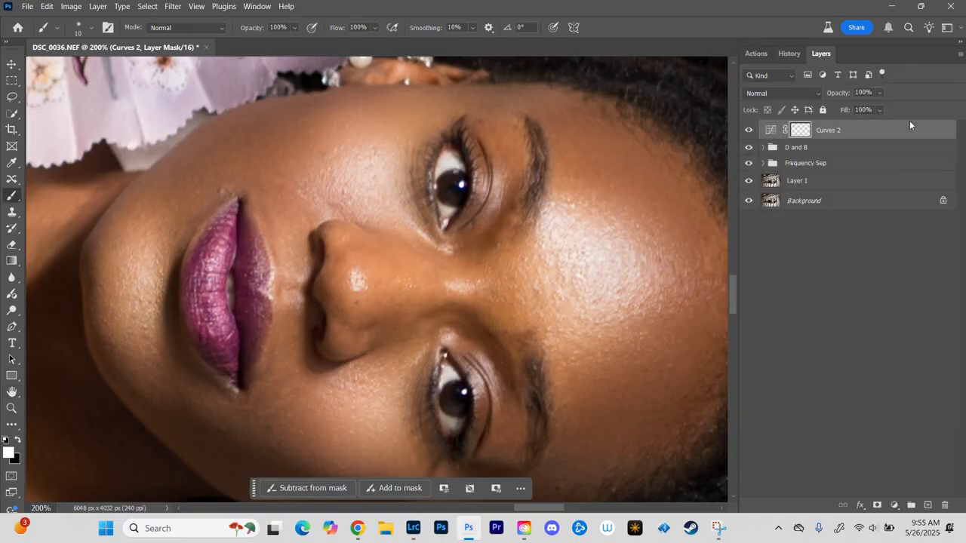
Step: Hide and show the Curves 2 layer to compare the eyes, and view its blurred mask on its own before returning to the image
click(749, 132)
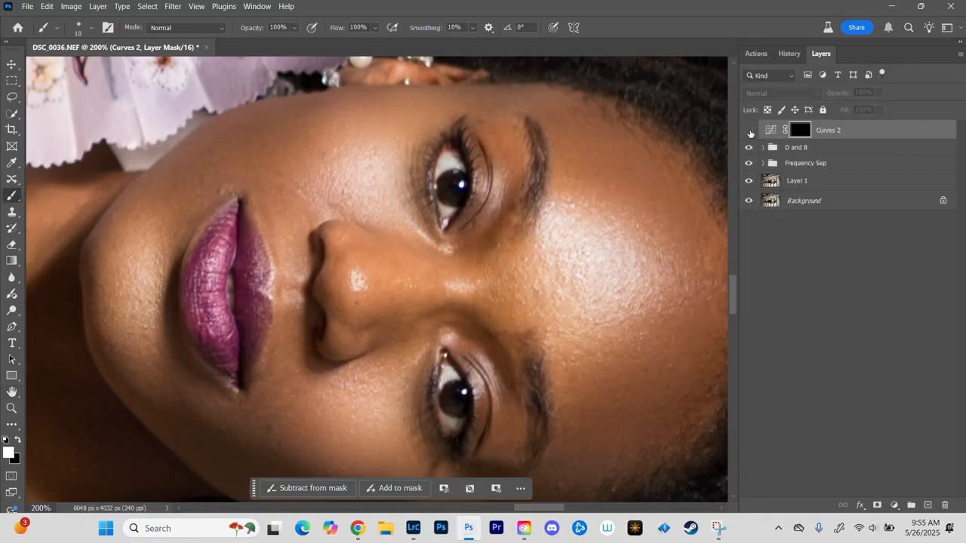
click(749, 133)
click(749, 132)
click(748, 131)
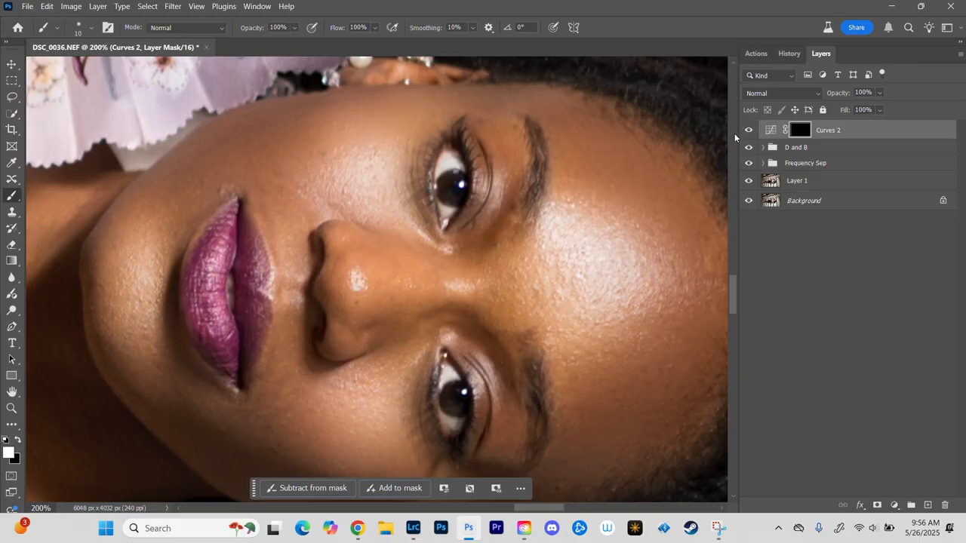
key(ctrl+plus)
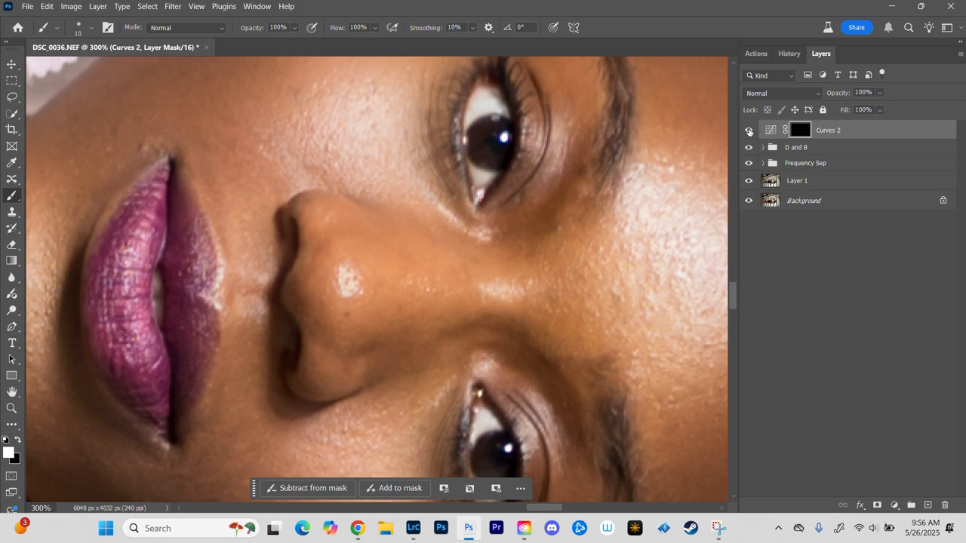
click(749, 132)
click(749, 132)
alt+click(800, 136)
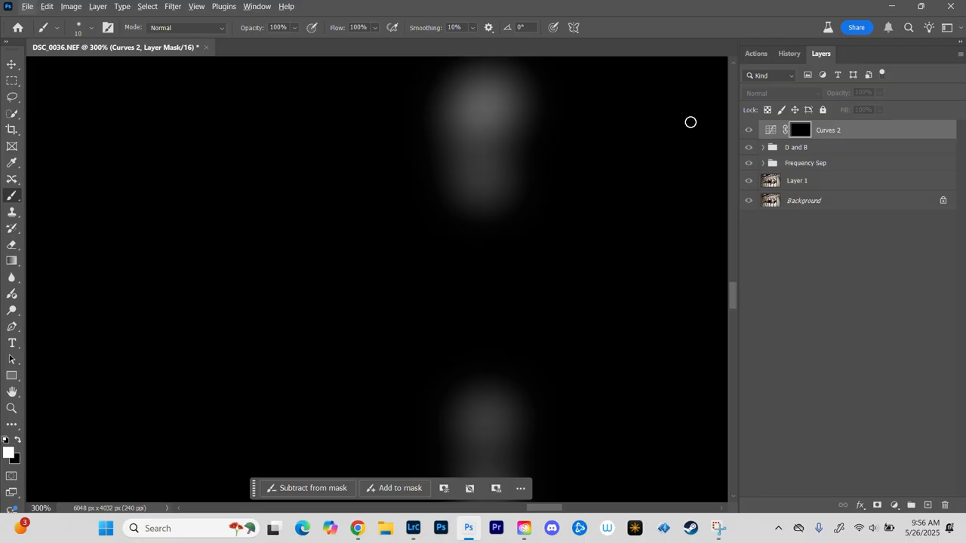
alt+click(801, 130)
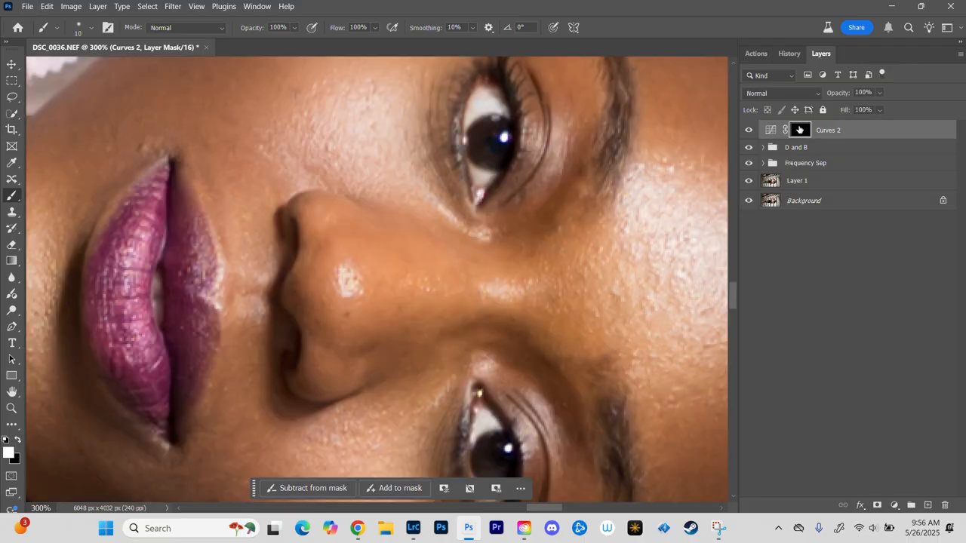
Step: Set the mask brush to black at size 71, and hide and show the Curves 2 layer to compare both eyes
key(x)
mouse_move(317, 153)
mouse_down()
mouse_move(344, 140)
mouse_move(340, 118)
mouse_move(337, 261)
mouse_up()
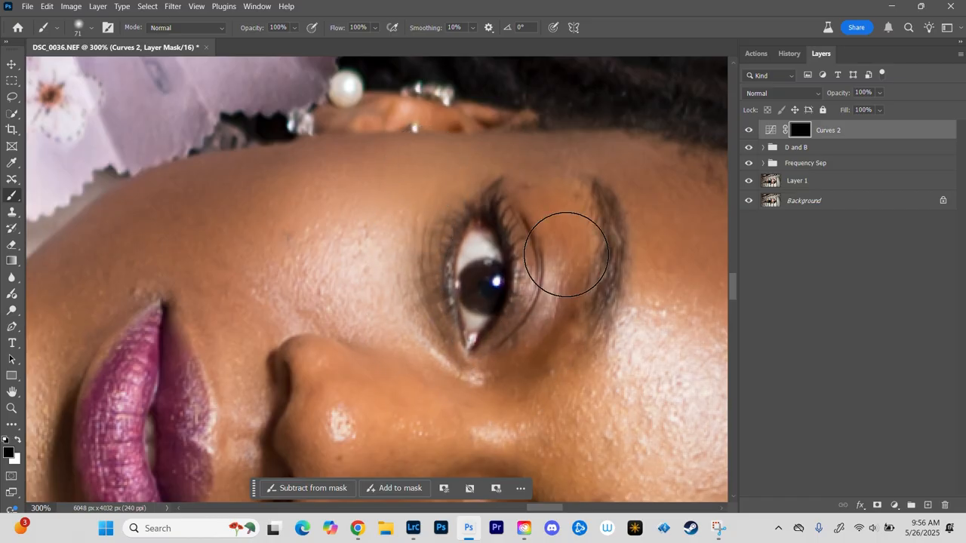
drag(612, 357, 585, 177)
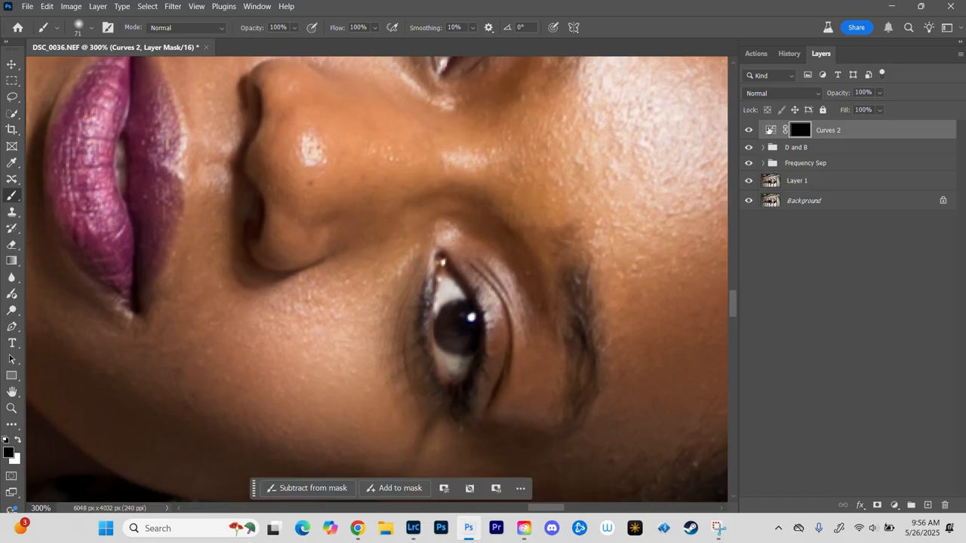
click(749, 131)
click(748, 131)
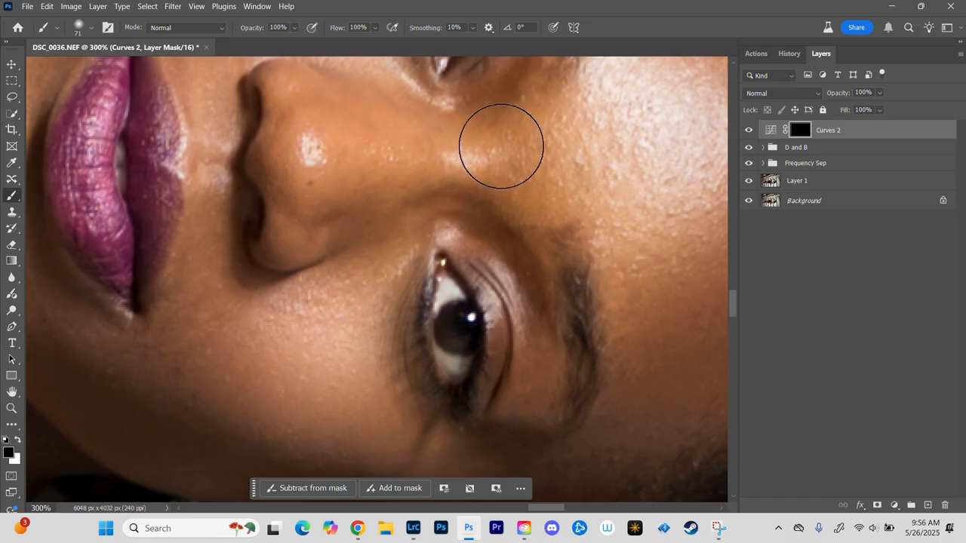
drag(452, 122, 447, 357)
click(749, 131)
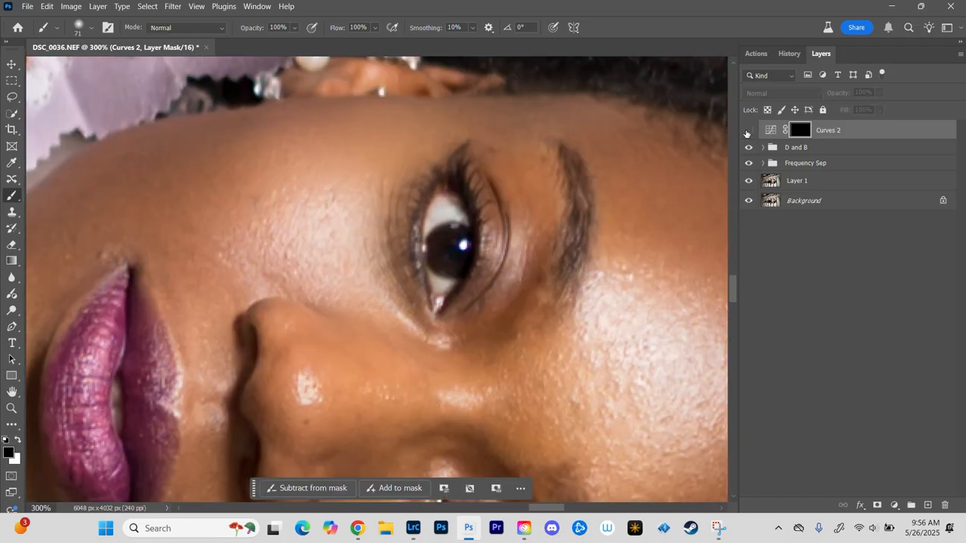
click(749, 131)
Step: Add a new layer above Curves 2, and stamp all visible layers into it
key(ctrl+minus)
key(ctrl+minus)
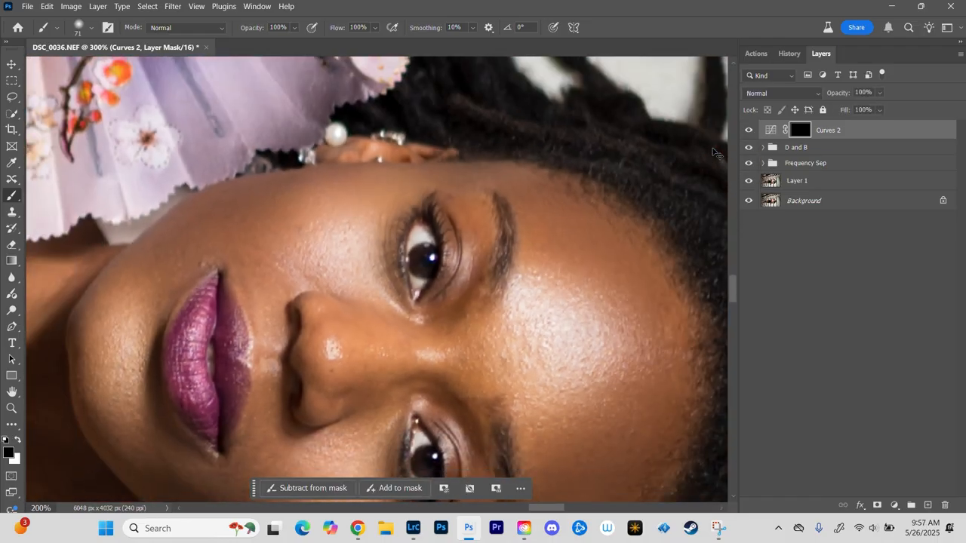
key(ctrl+plus)
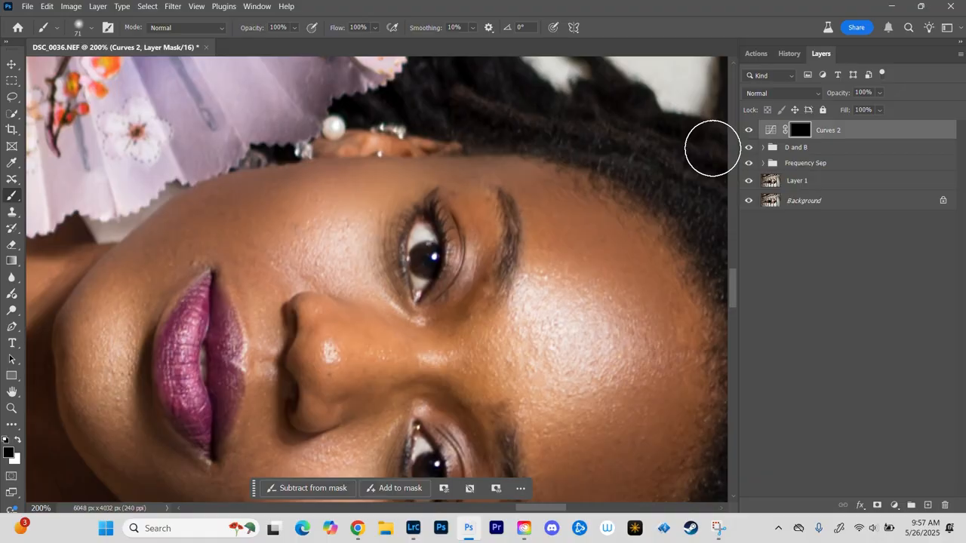
key(ctrl+plus)
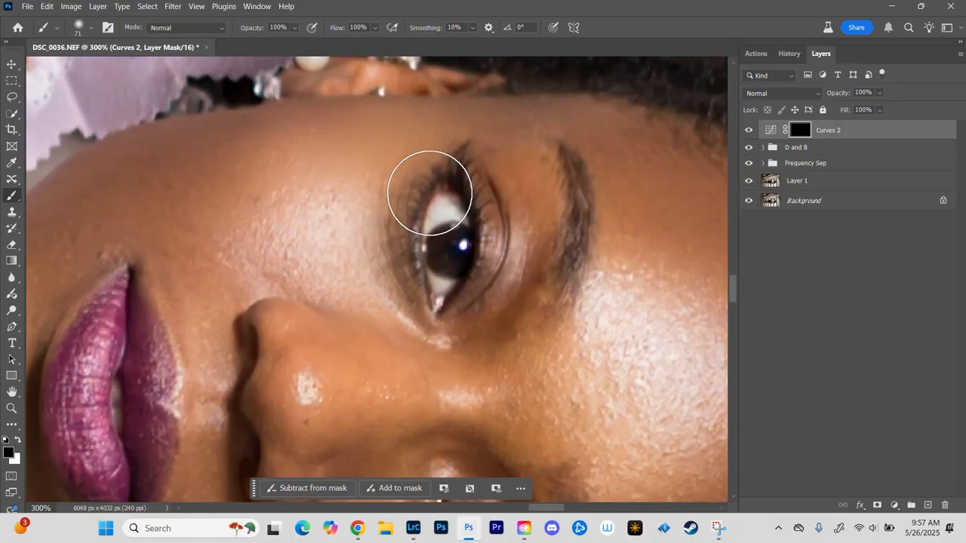
key(ctrl+minus)
key(ctrl+minus)
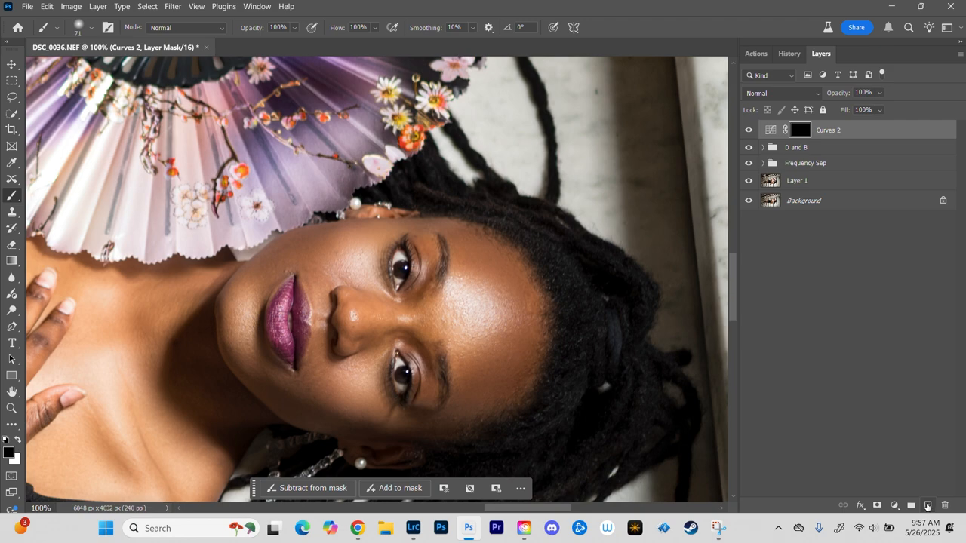
click(927, 505)
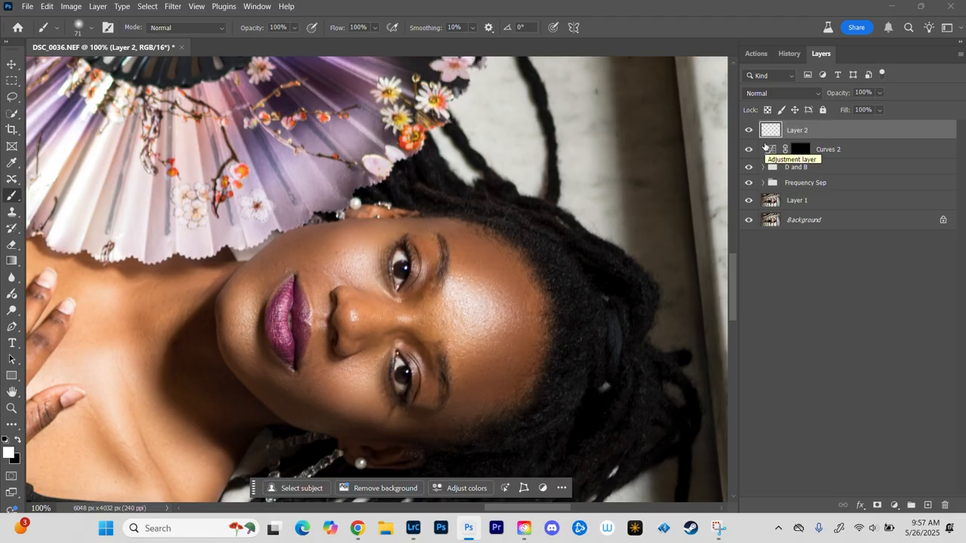
key(ctrl+shift+alt+e)
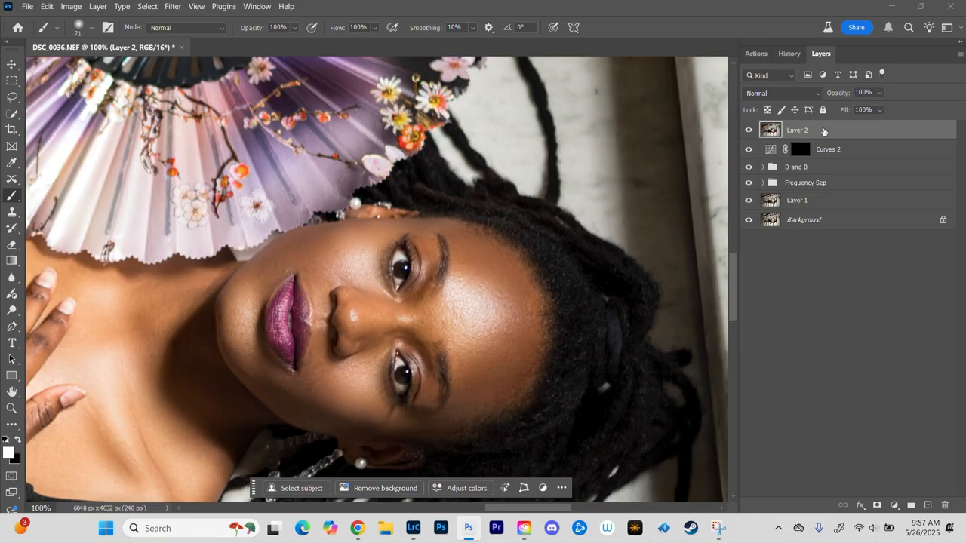
Step: Examine the merged Layer 2 from the wide view of the woman on the stairs down to her eyes, lips and skin
key(ctrl+minus)
key(ctrl+minus)
key(ctrl+minus)
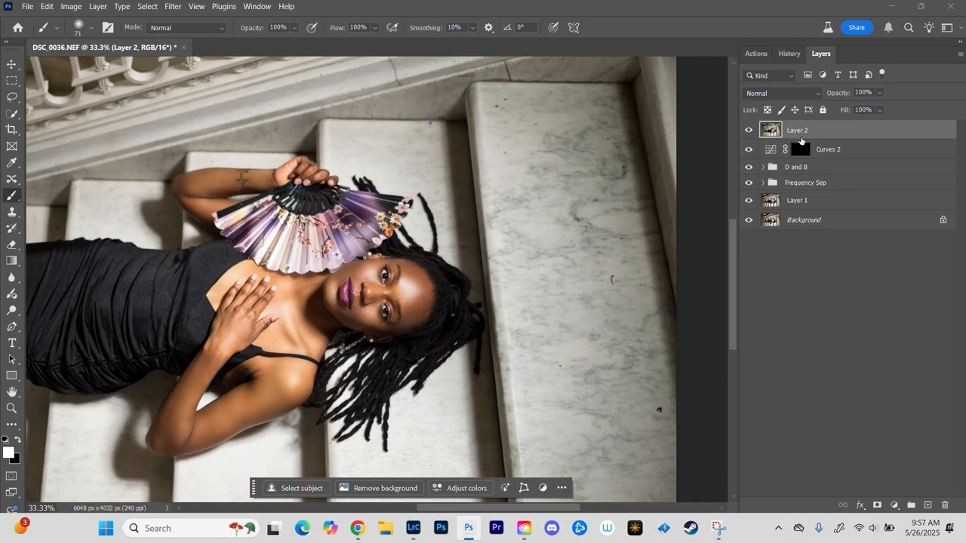
key(ctrl+plus)
key(ctrl+plus)
key(ctrl+plus)
key(ctrl+plus)
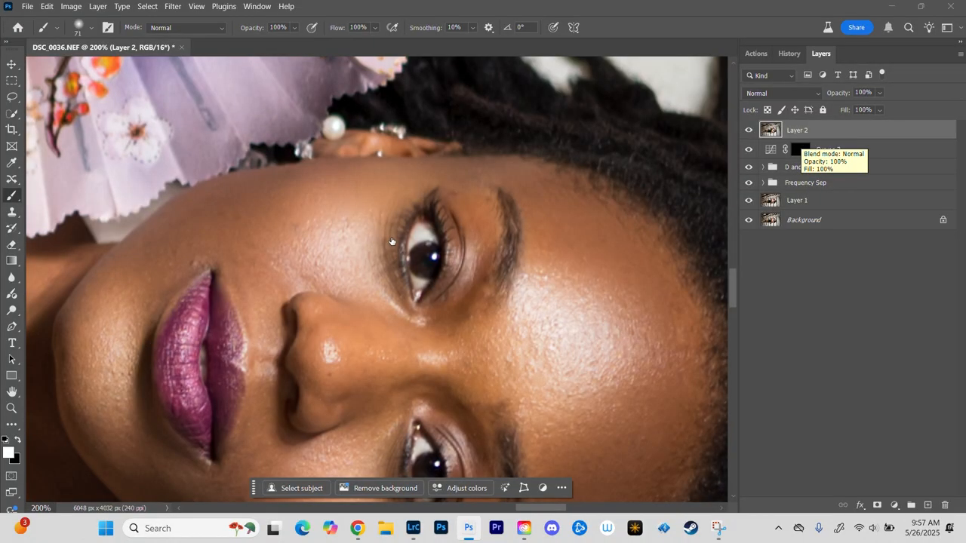
drag(212, 258, 533, 129)
drag(227, 251, 85, 329)
drag(481, 183, 295, 183)
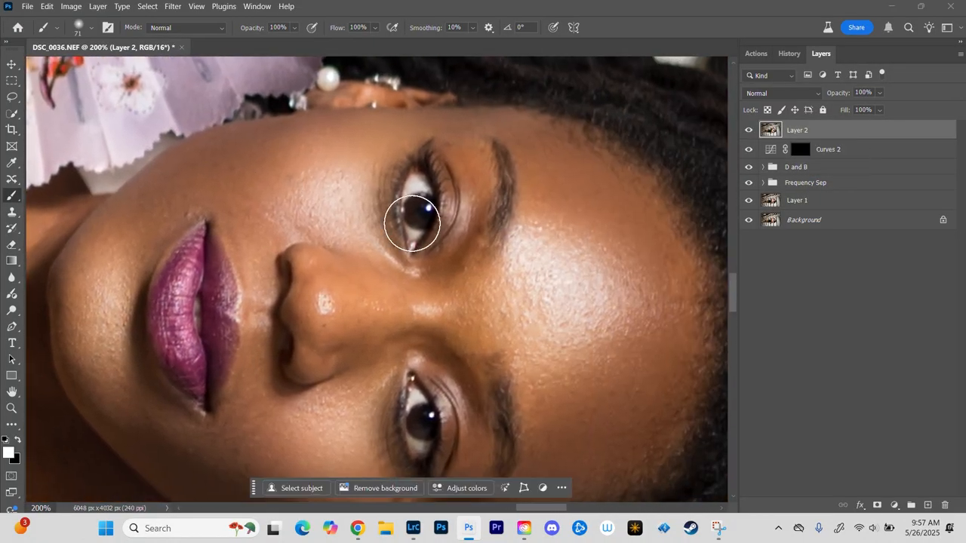
key(ctrl+minus)
key(ctrl+minus)
key(ctrl+minus)
key(ctrl+plus)
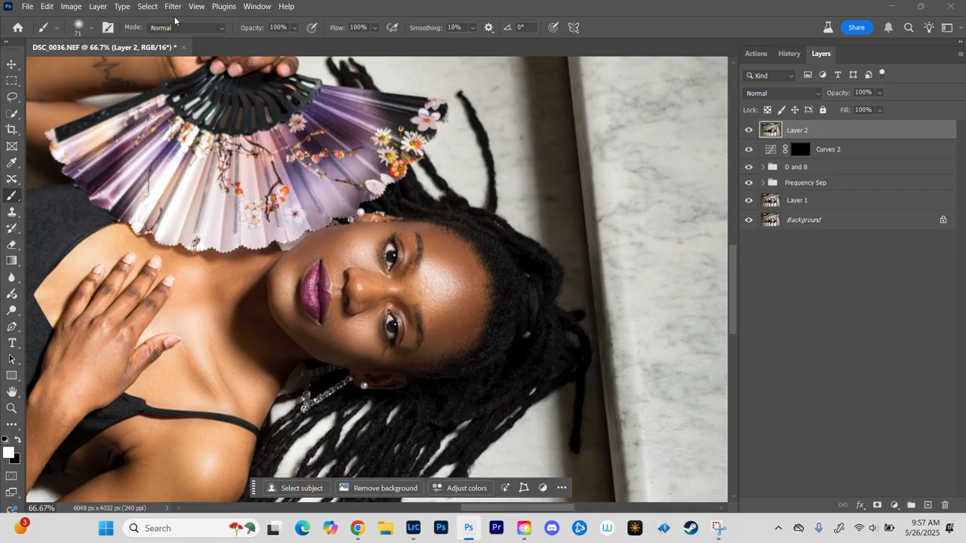
Step: Set Layer 2's blend mode to Linear Light and open the High Pass filter for it
click(817, 93)
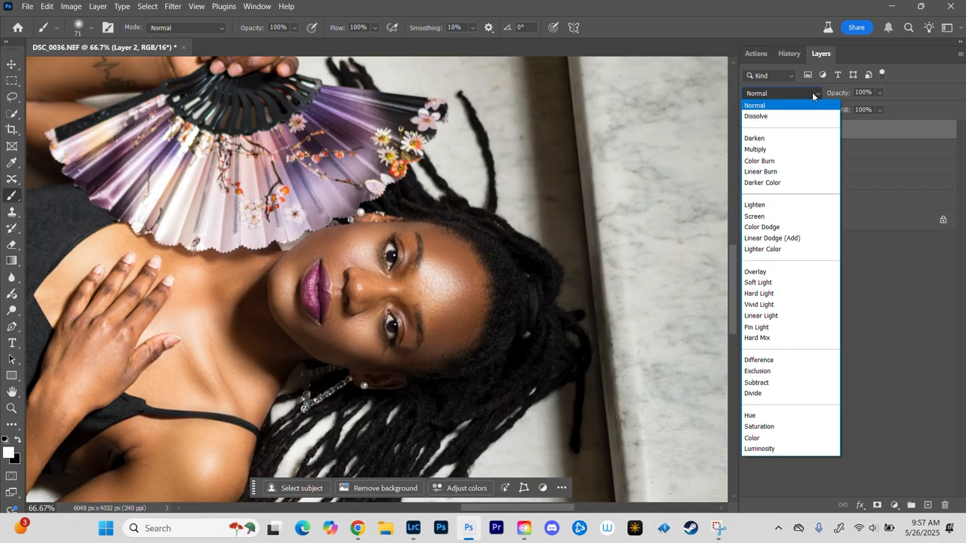
click(762, 320)
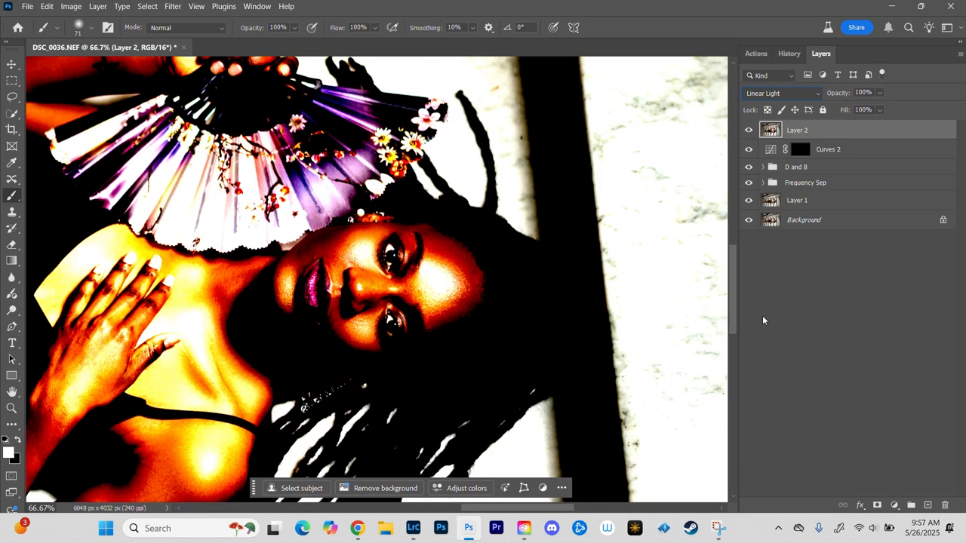
click(173, 7)
mouse_move(201, 284)
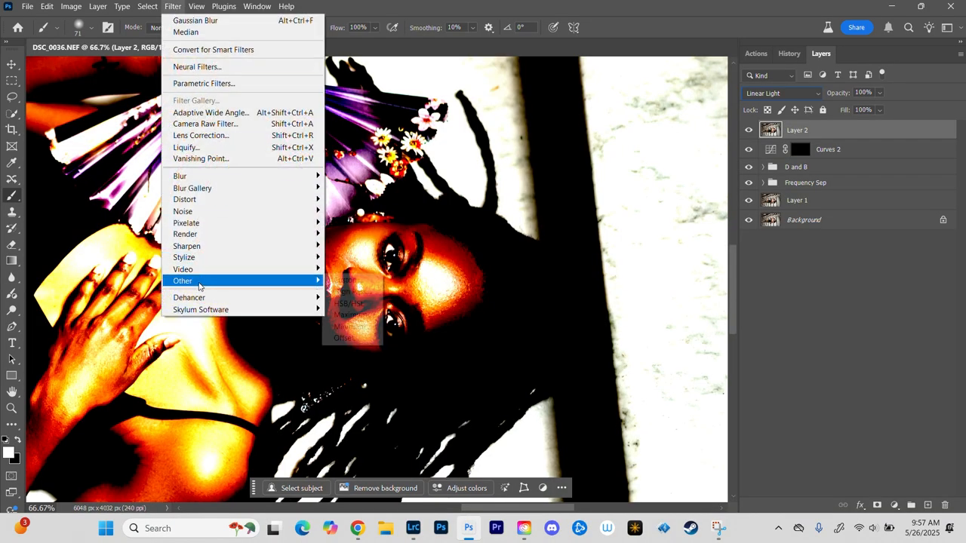
click(351, 293)
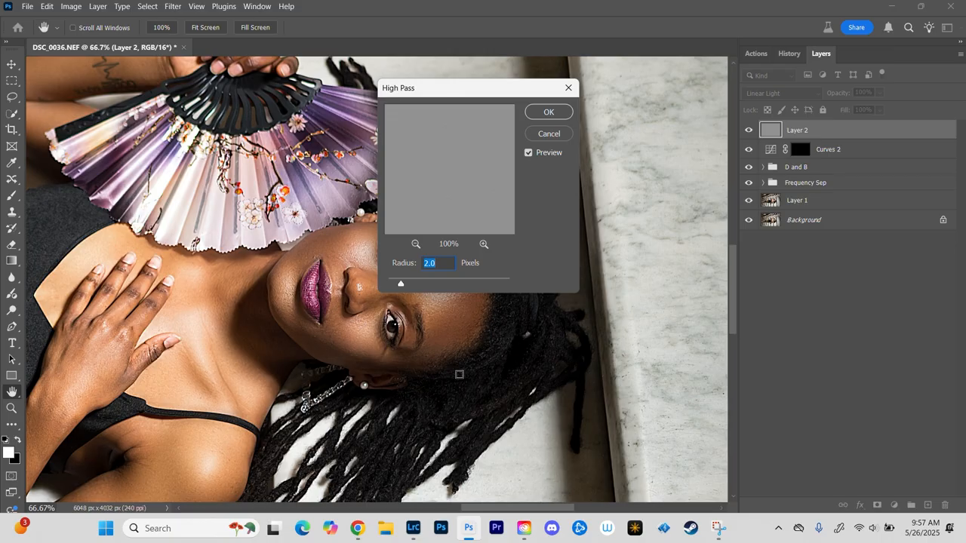
Step: Check the High Pass preview on the face and the full figure, and apply the filter with a radius of 2.0 pixels
key(ctrl+plus)
key(ctrl+plus)
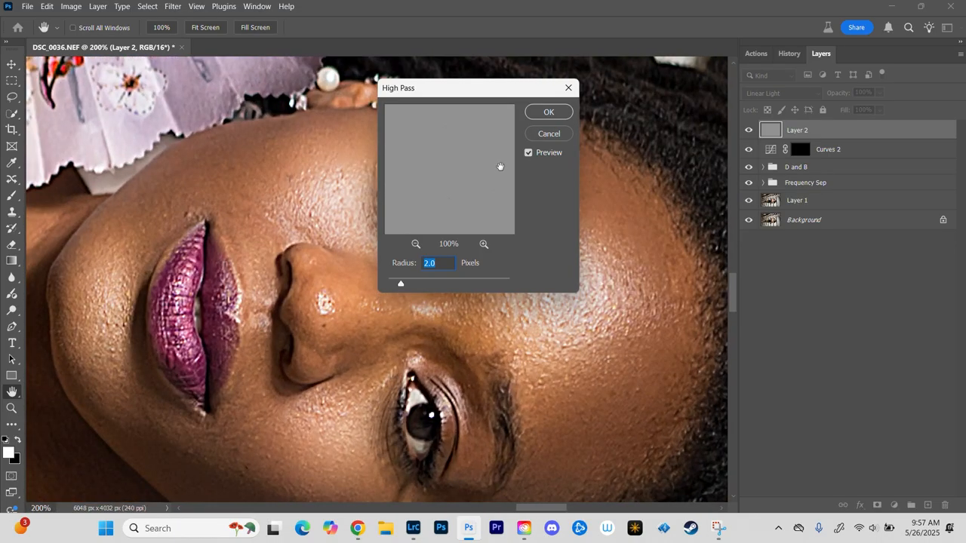
drag(473, 91, 668, 94)
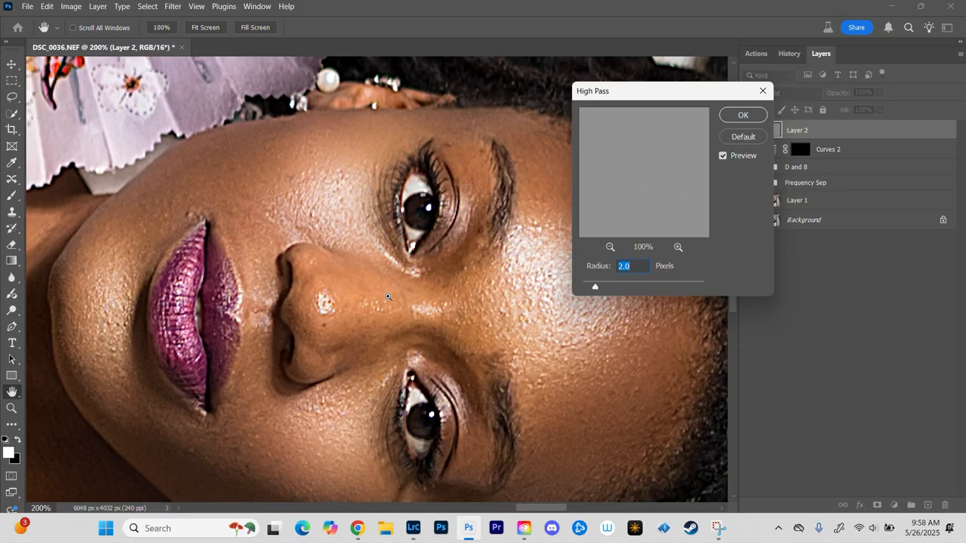
key(ctrl+minus)
key(ctrl+minus)
key(ctrl+minus)
key(ctrl+minus)
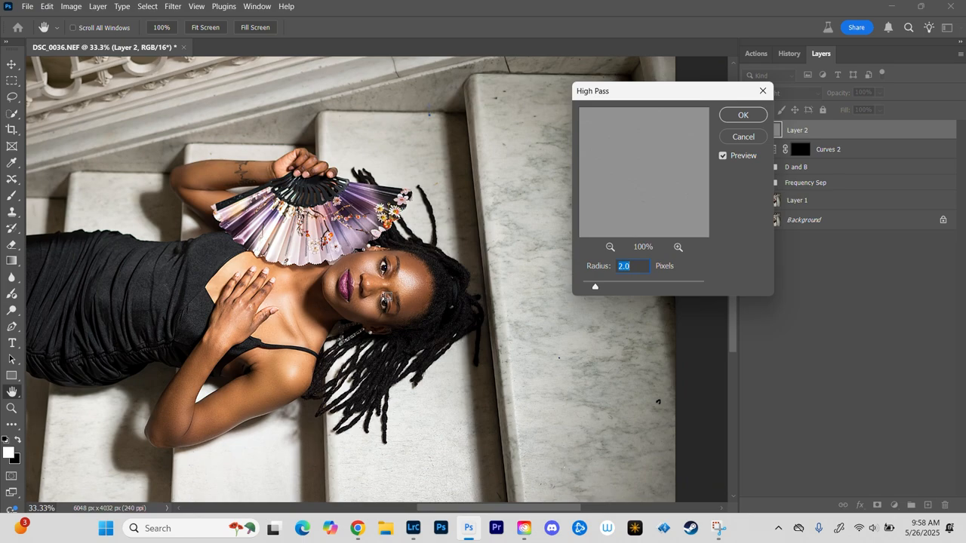
key(ctrl+plus)
key(ctrl+plus)
key(ctrl+plus)
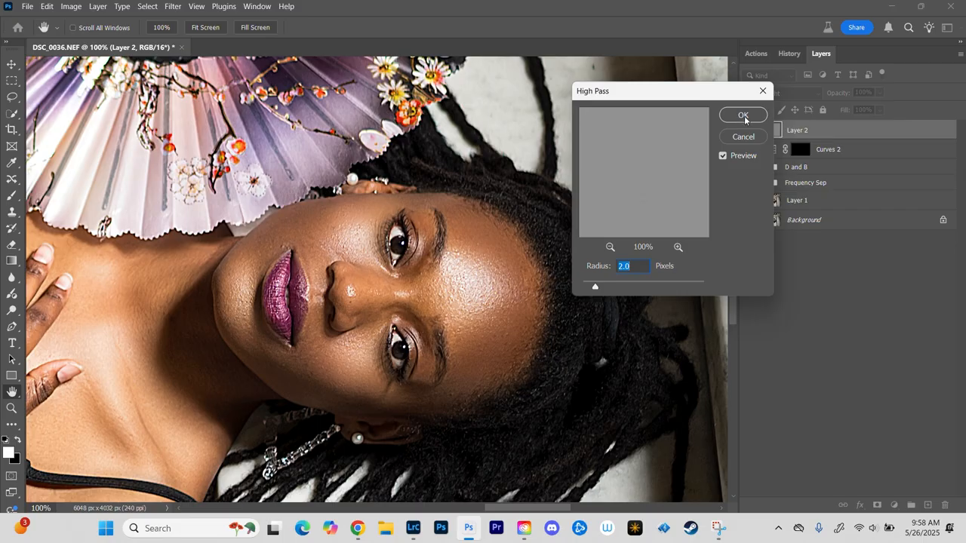
click(744, 118)
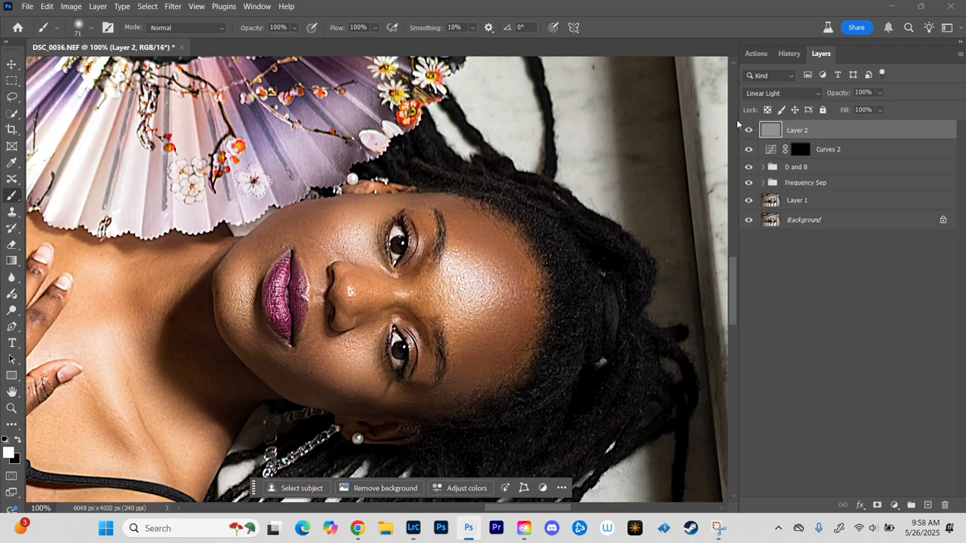
Step: Add a layer mask to Layer 2 and invert it to black to hide the sharpening
click(877, 505)
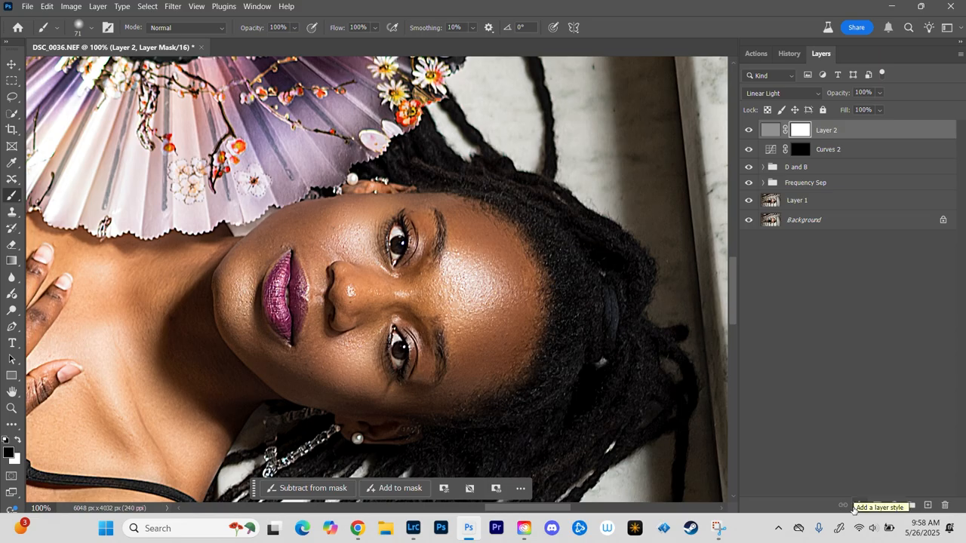
key(ctrl+i)
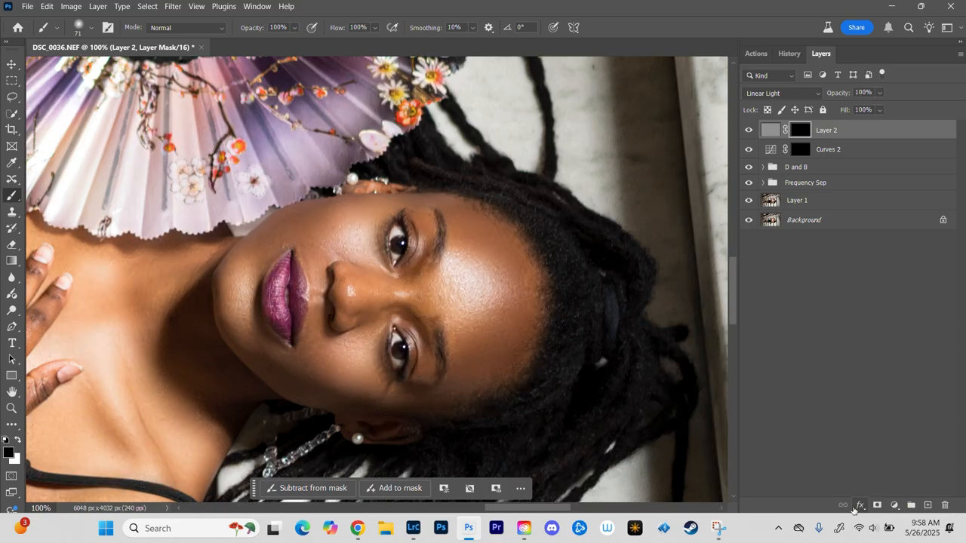
key(ctrl+minus)
key(ctrl+minus)
key(ctrl+minus)
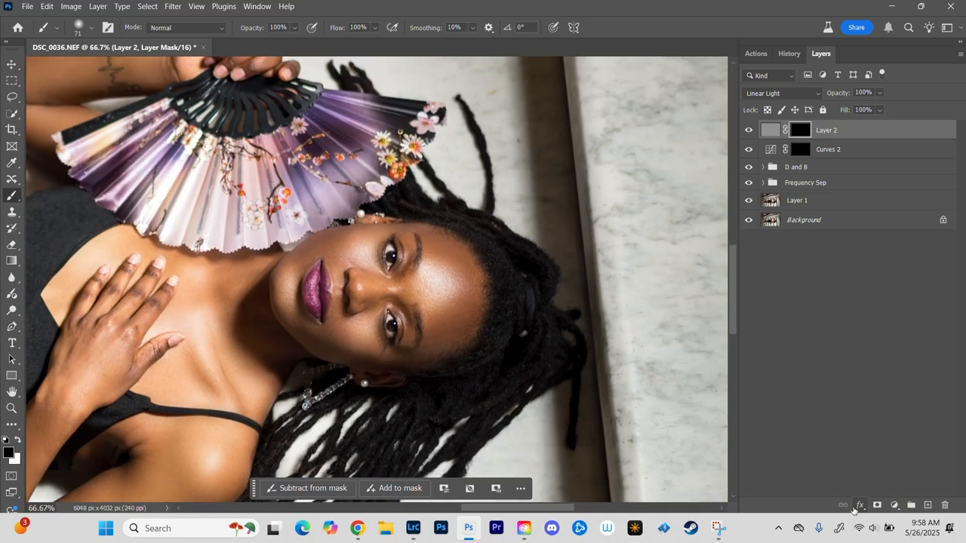
key(ctrl+plus)
key(ctrl+plus)
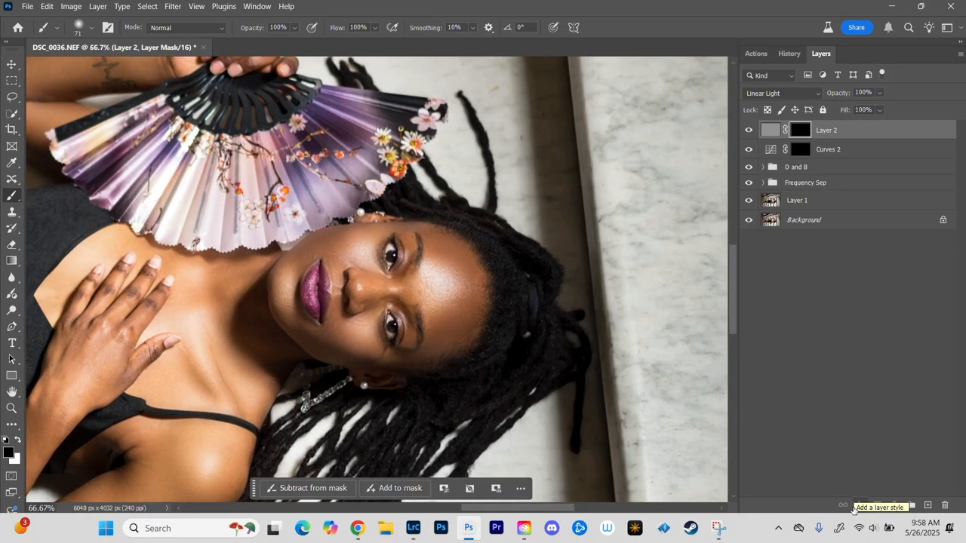
Step: Paint white with a small brush on Layer 2's mask over the eyes and lashes to reveal the sharpening there
key(x)
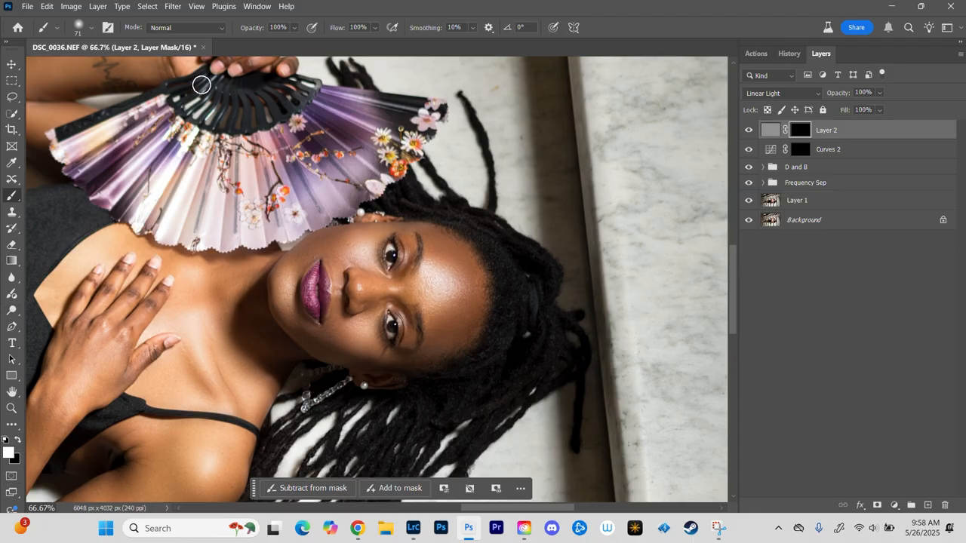
key(ctrl+plus)
key(ctrl+plus)
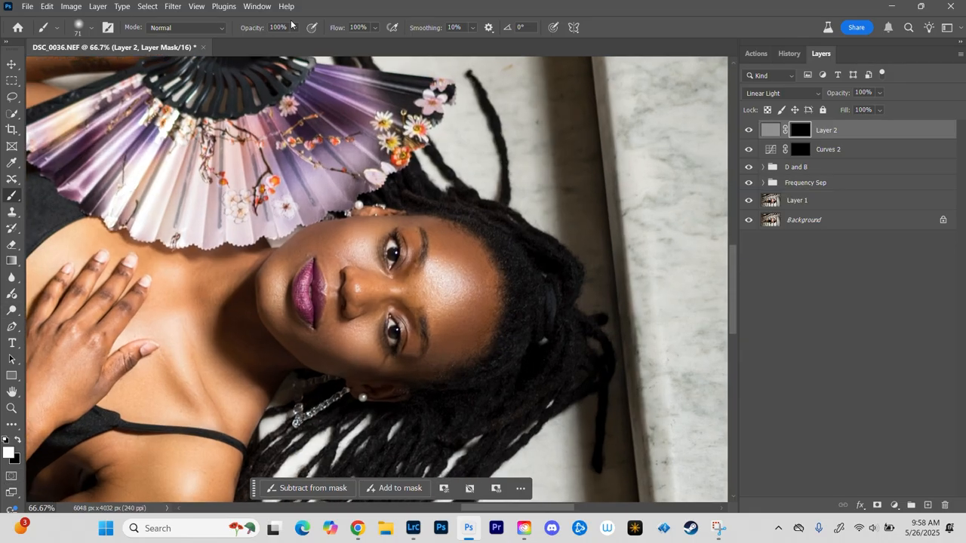
drag(435, 207, 414, 208)
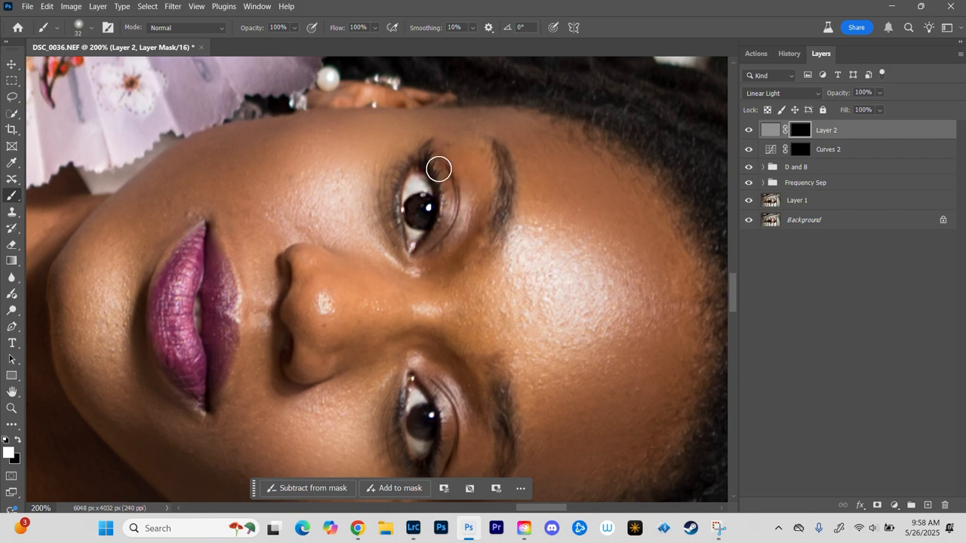
mouse_move(438, 166)
mouse_down()
mouse_move(444, 198)
mouse_move(446, 244)
mouse_up()
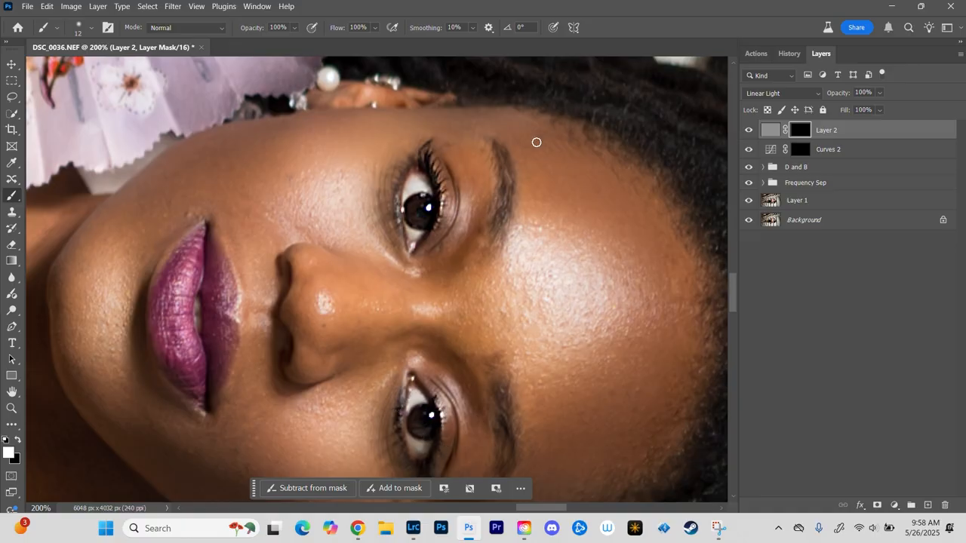
Step: Paint white along both eyebrows on Layer 2's mask with the brush at size 12
drag(505, 151, 494, 245)
drag(537, 344, 567, 154)
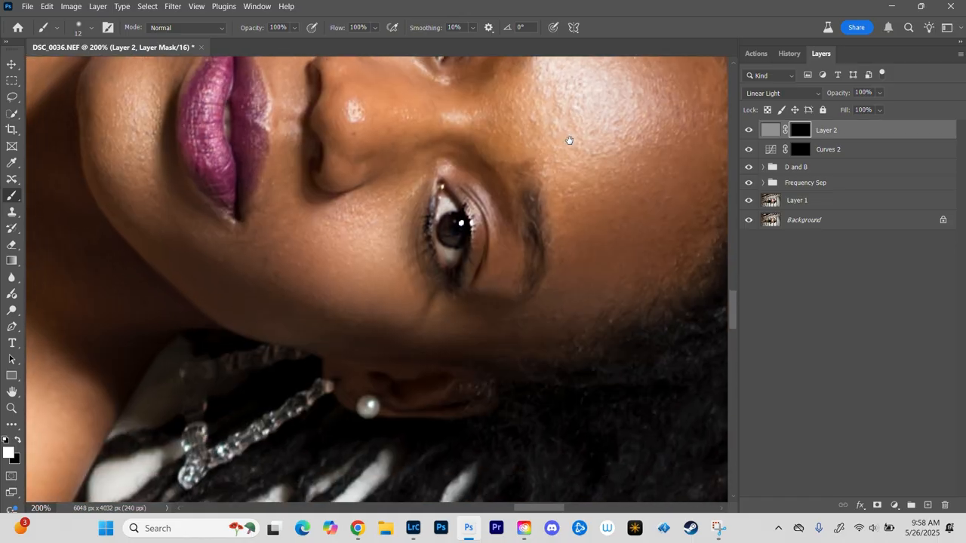
drag(529, 200, 531, 275)
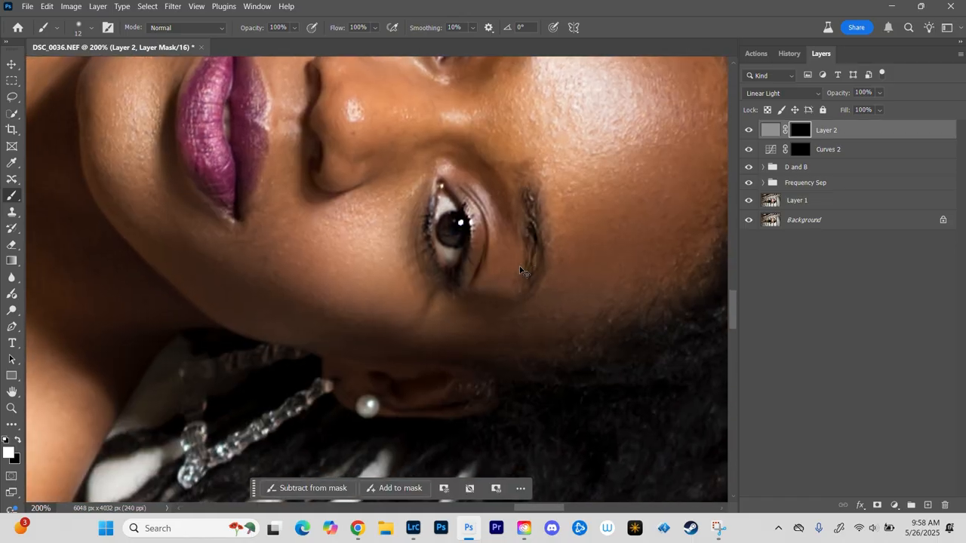
Step: Paint white on Layer 2's mask over the woman's dark locs to sharpen the hair
key(ctrl+minus)
key(ctrl+minus)
key(ctrl+minus)
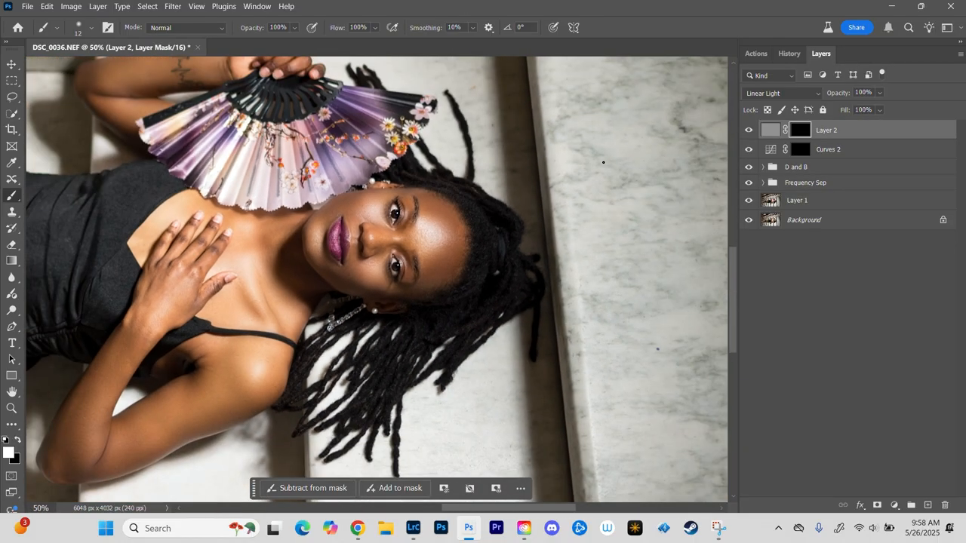
key(ctrl+plus)
key(ctrl+plus)
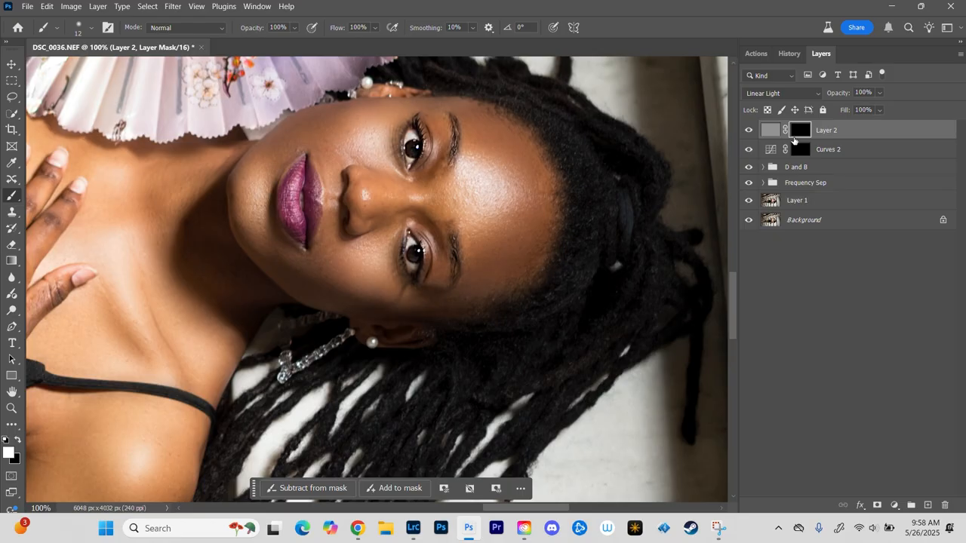
key(ctrl+minus)
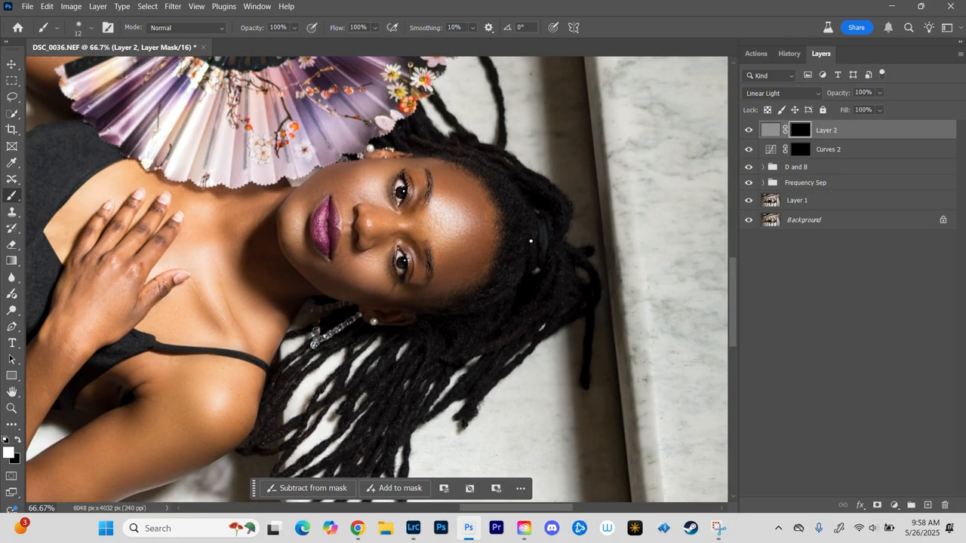
drag(516, 239, 531, 231)
mouse_move(489, 357)
mouse_down()
mouse_move(523, 186)
mouse_move(558, 249)
mouse_move(524, 346)
mouse_move(515, 348)
mouse_up()
Step: Paint white over the black dress on Layer 2's mask with larger brushes, including sizes 315 and 156
drag(76, 221, 505, 187)
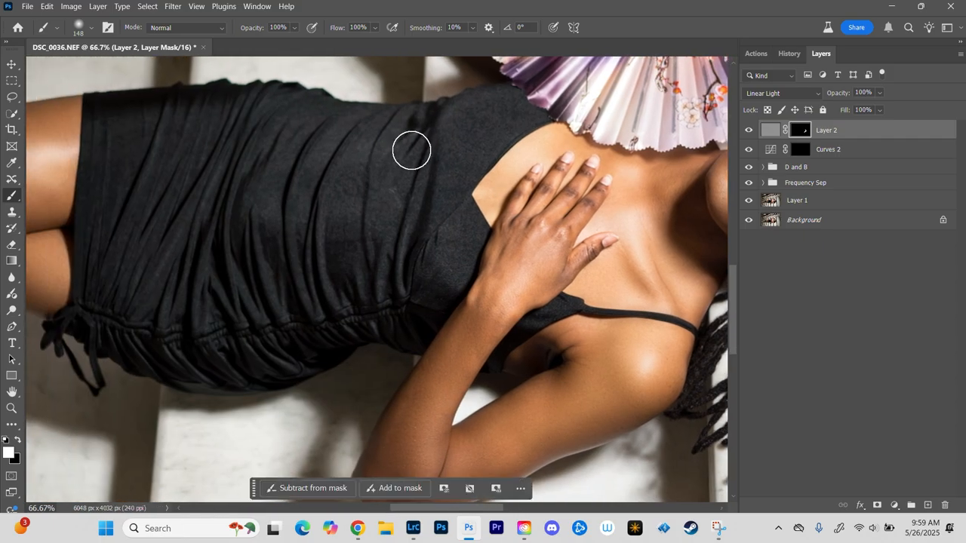
mouse_move(397, 154)
mouse_down()
mouse_move(406, 154)
mouse_move(397, 152)
mouse_up()
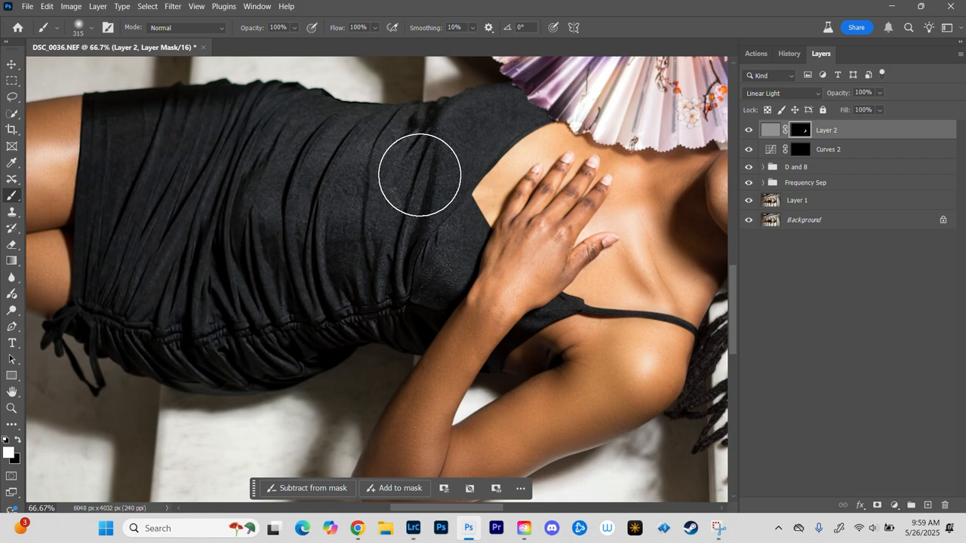
drag(407, 264, 381, 180)
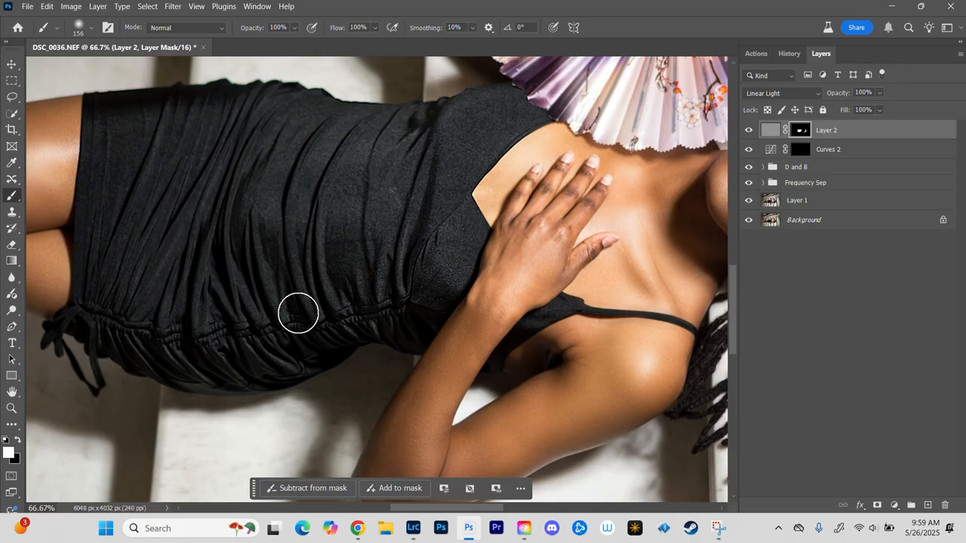
scroll(417, 296, down, 3)
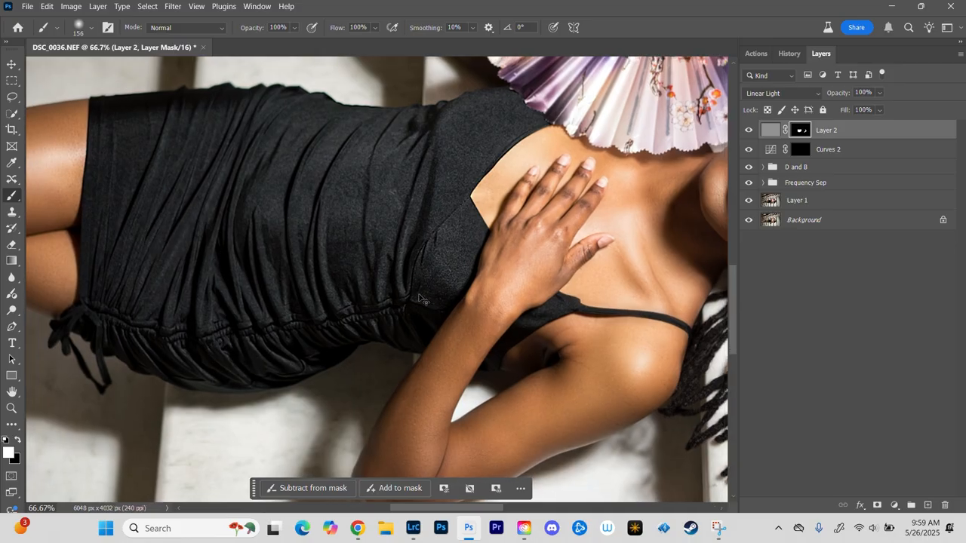
scroll(418, 293, up, 1)
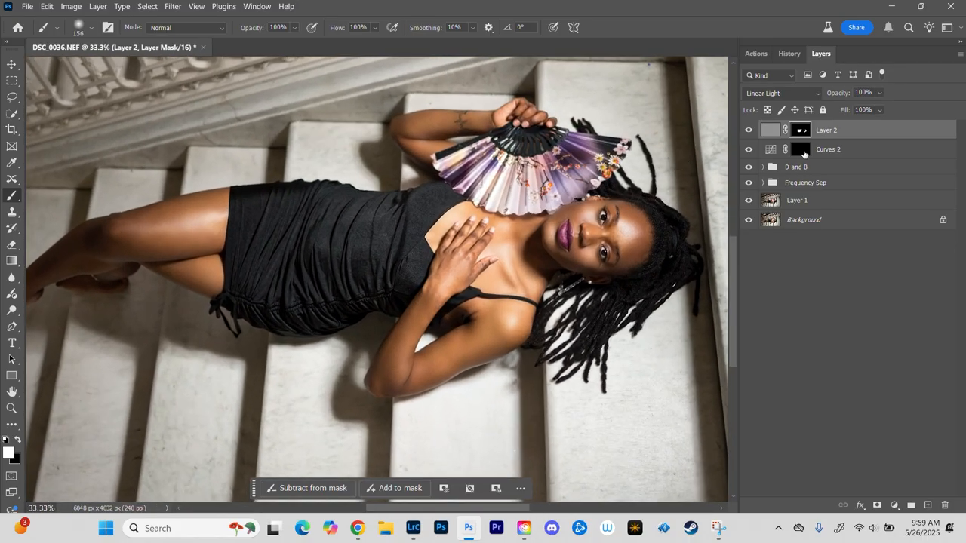
Step: Lower Layer 2's opacity to 60% and check the sharpening on the dress, hand and face
click(879, 93)
drag(893, 110, 873, 108)
key(ctrl+equal)
key(ctrl+equal)
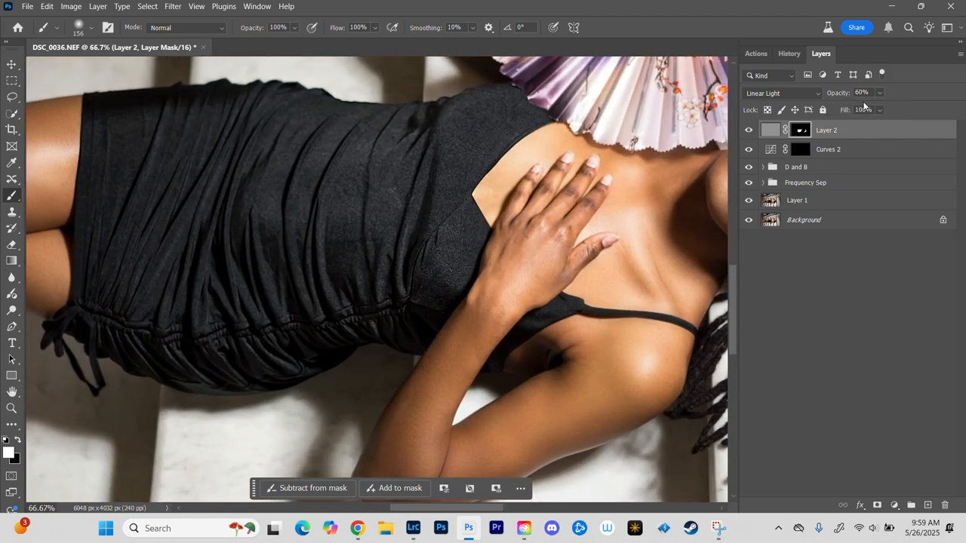
drag(658, 224, 416, 266)
key(ctrl+equal)
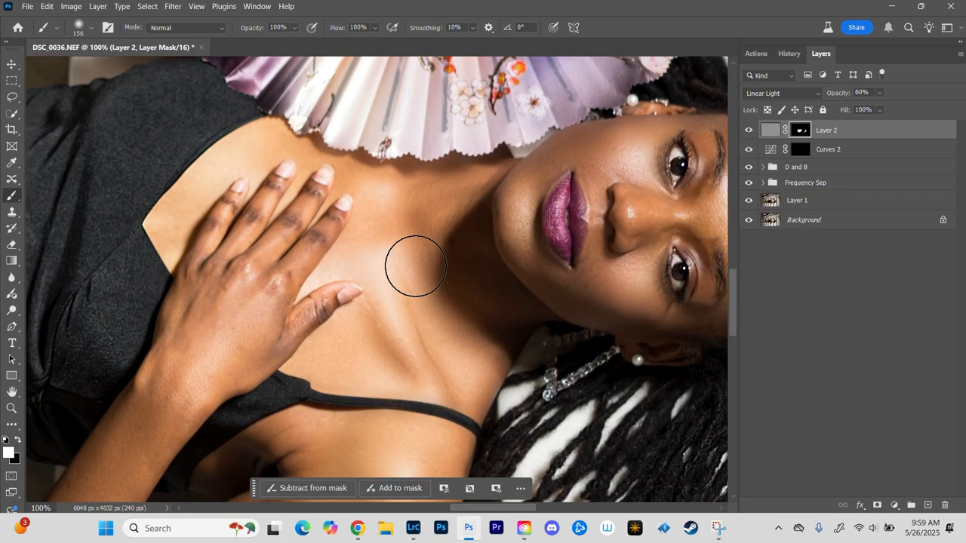
Step: Add a new layer above Layer 2 and stamp all visible layers into it
key(ctrl+minus)
key(ctrl+minus)
key(ctrl+minus)
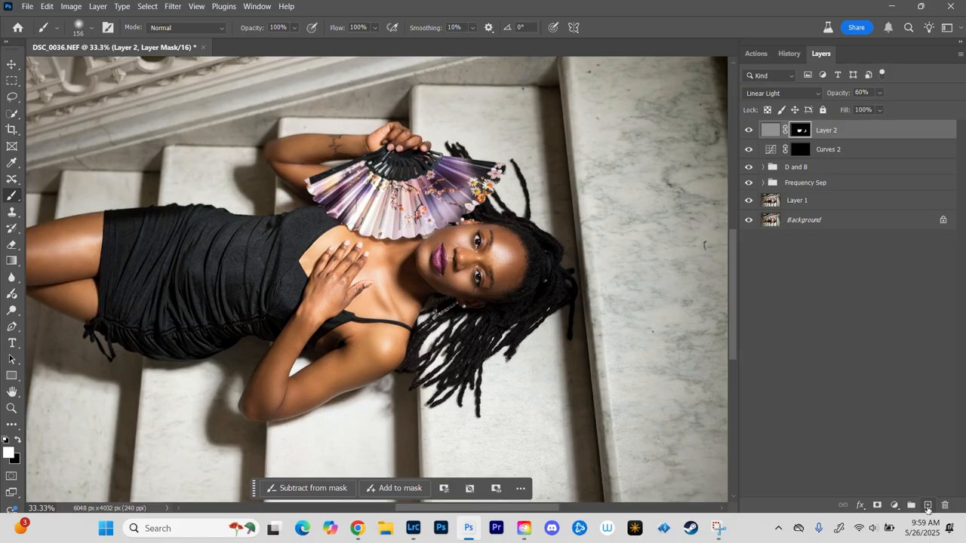
click(927, 505)
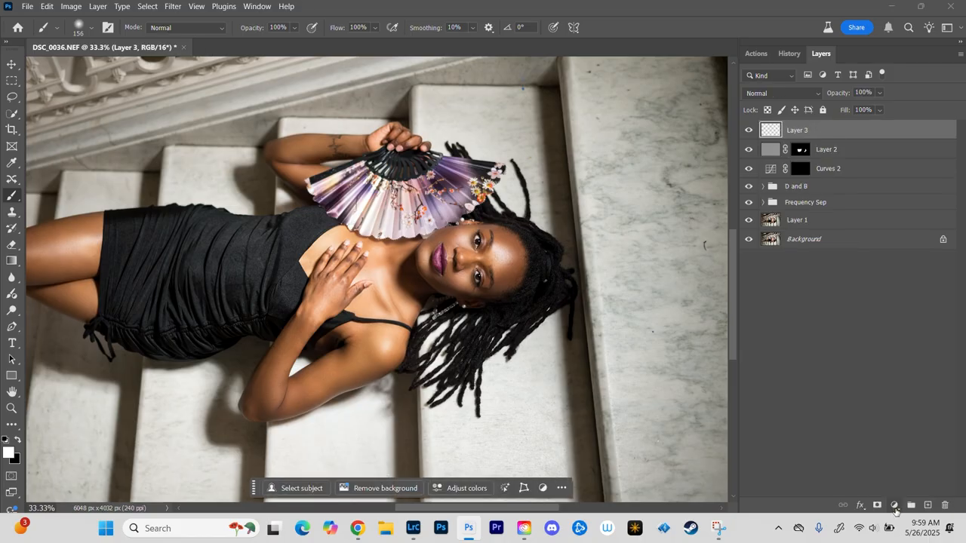
key(ctrl+shift+alt+e)
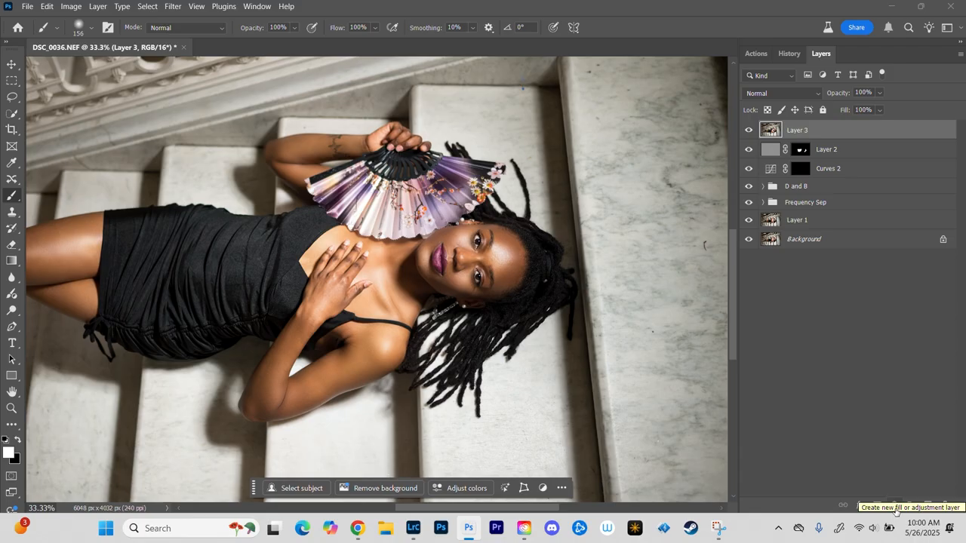
Step: Sharpen Layer 3 with Unsharp Mask, setting the amount to 10% and the radius to 10 pixels
key(ctrl+minus)
key(ctrl+minus)
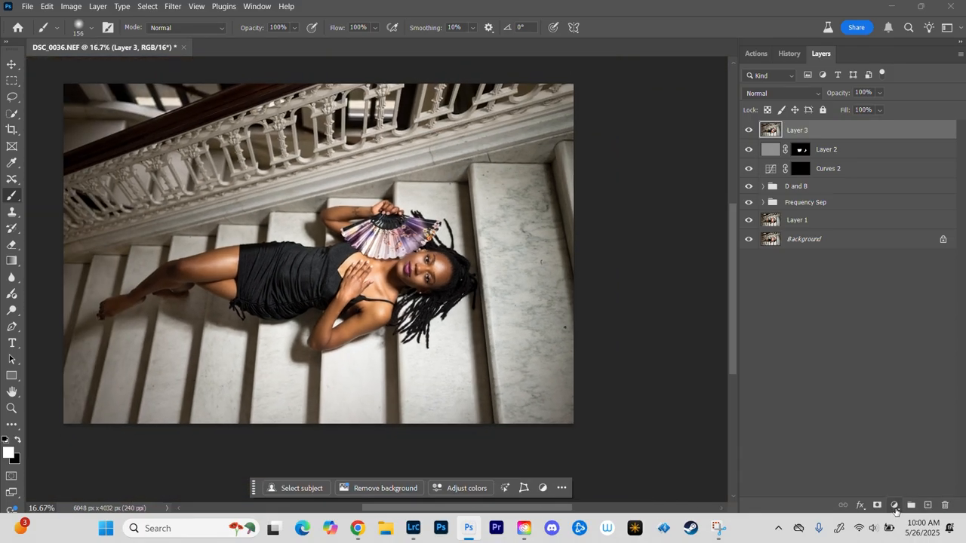
key(ctrl+plus)
click(172, 7)
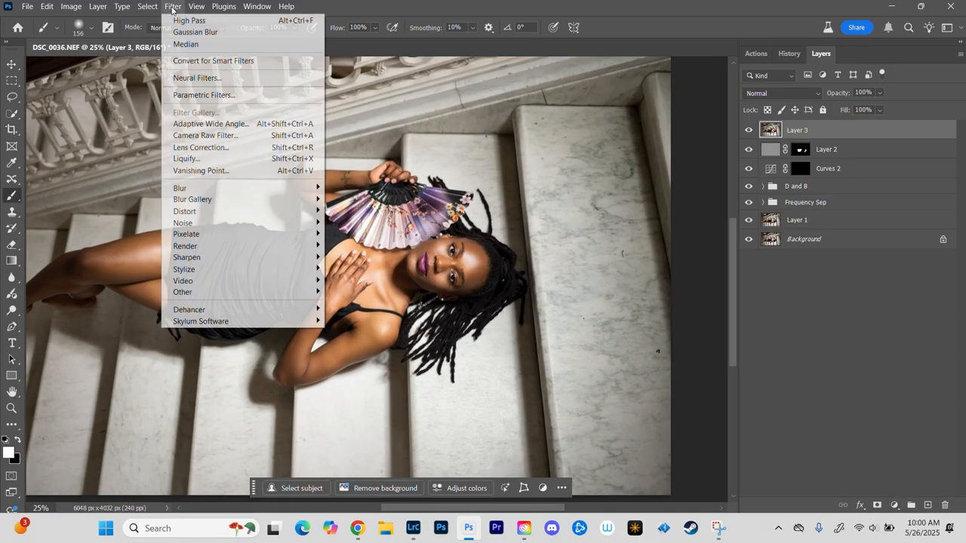
mouse_move(187, 257)
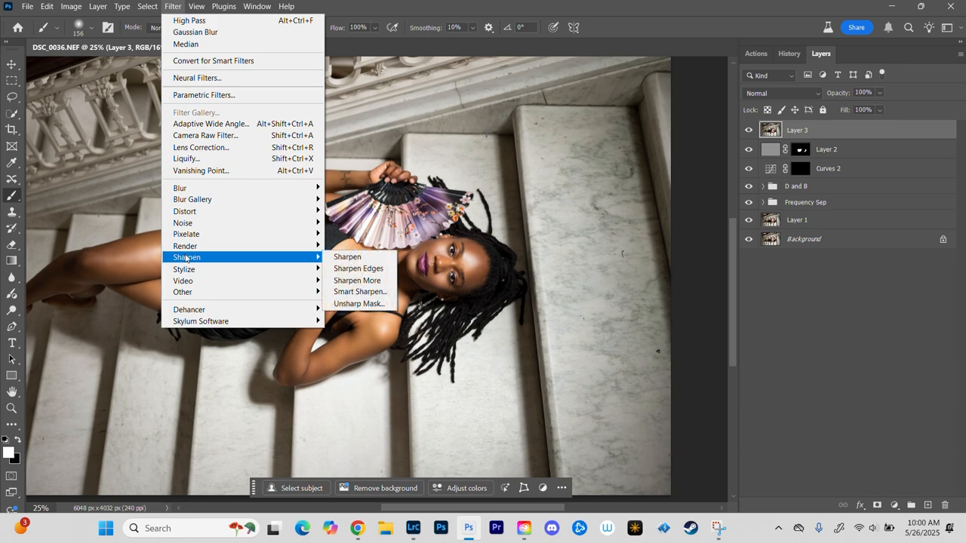
click(366, 304)
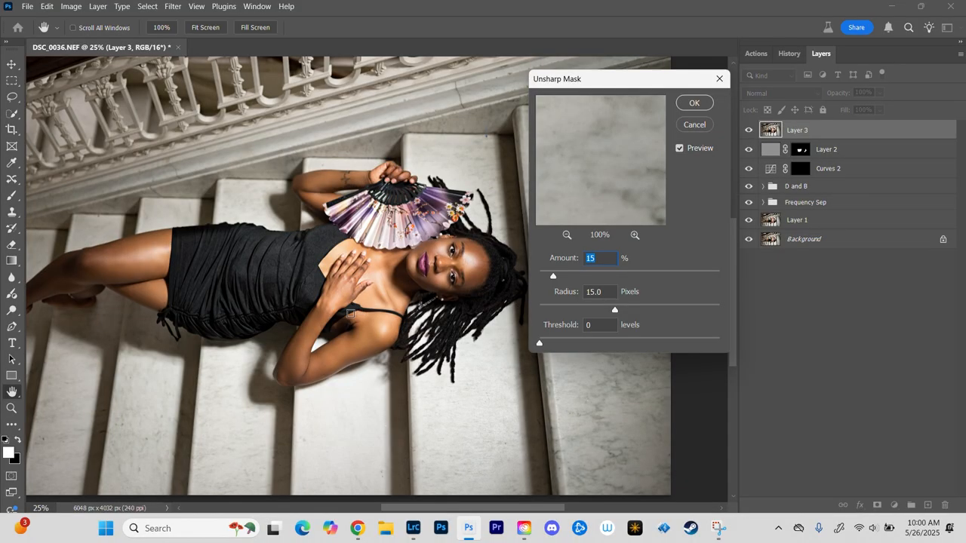
text(10)
key(Tab)
text(10)
key(Return)
key(b)
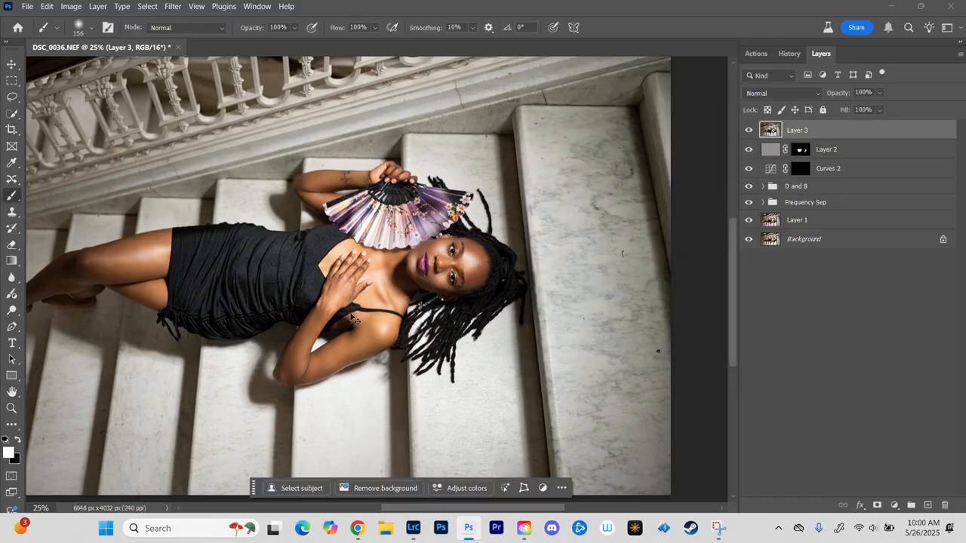
Step: Compare the image with and without Layer 3 at several magnifications to check the sharpening on the face, fan and hair
key(ctrl+minus)
key(ctrl+minus)
key(ctrl+plus)
key(ctrl+plus)
key(ctrl+plus)
key(ctrl+plus)
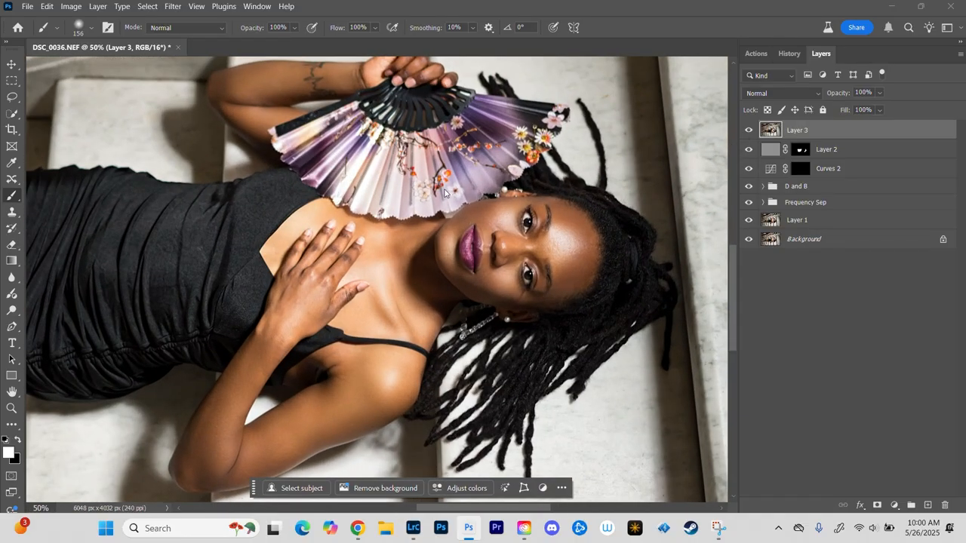
click(754, 130)
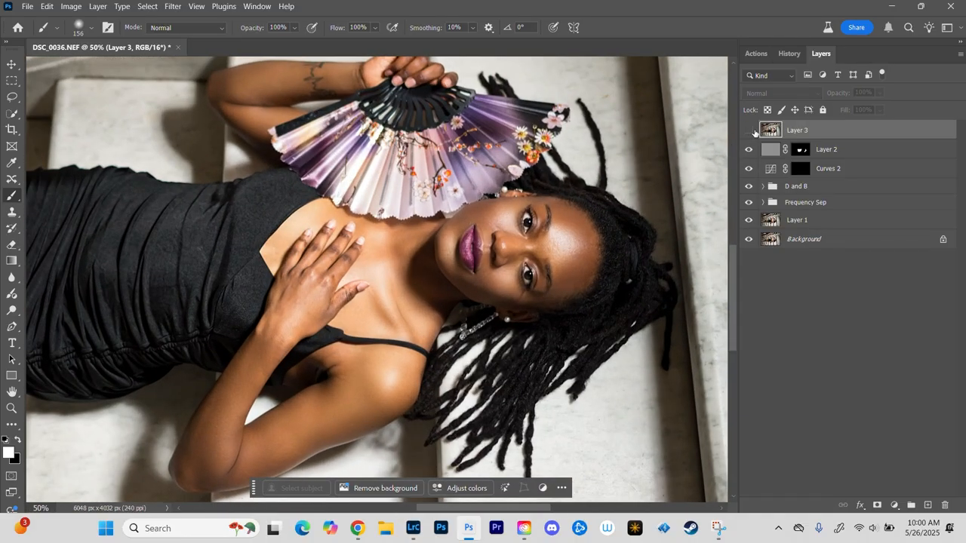
click(753, 130)
key(ctrl+plus)
key(ctrl+plus)
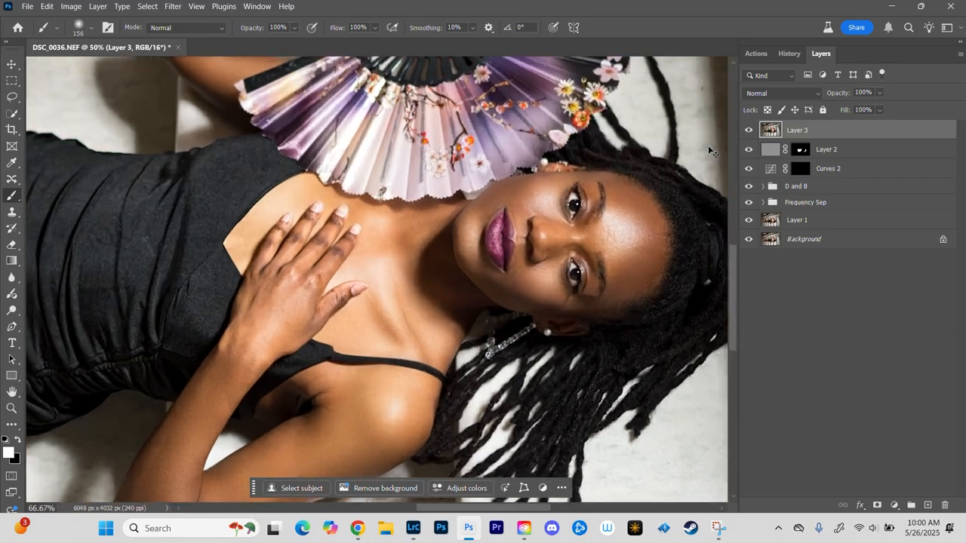
scroll(679, 185, right, 5)
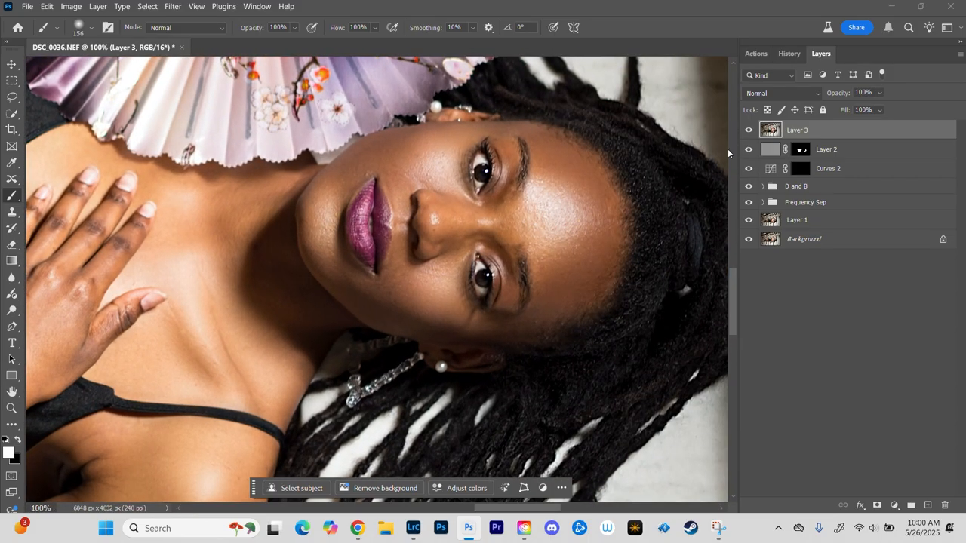
click(750, 132)
click(750, 131)
key(ctrl+minus)
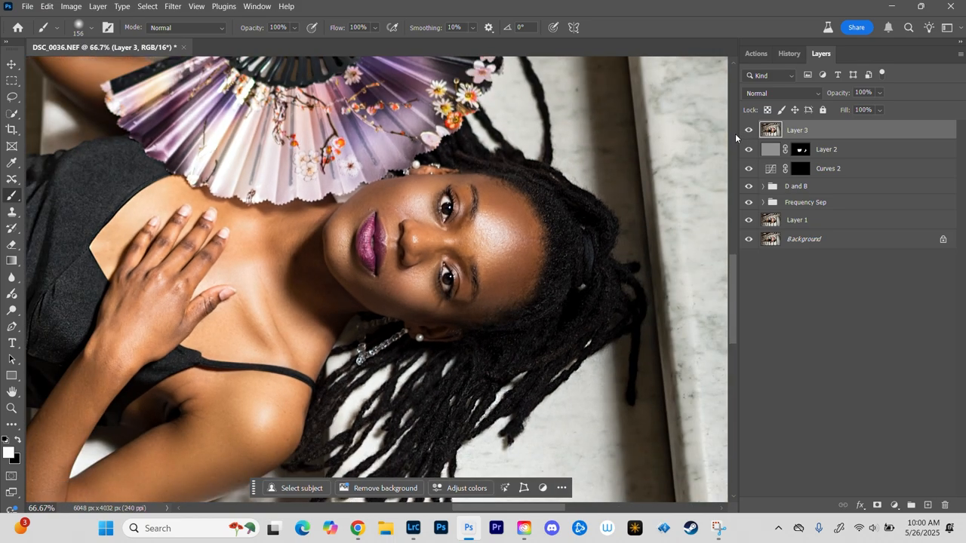
Step: Group all layers from Layer 3 down to Layer 1 and compare the group with the original on the face and upper body
shift+click(846, 223)
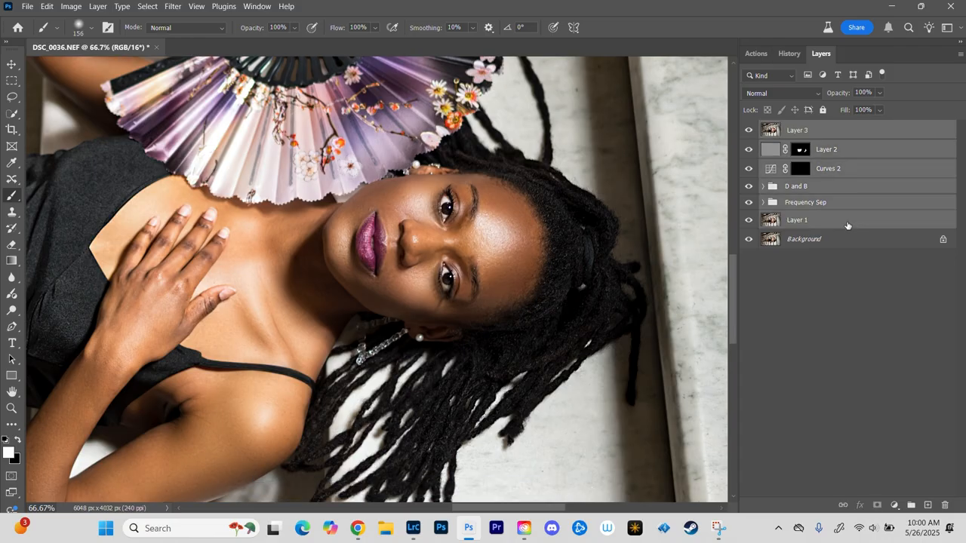
key(ctrl+g)
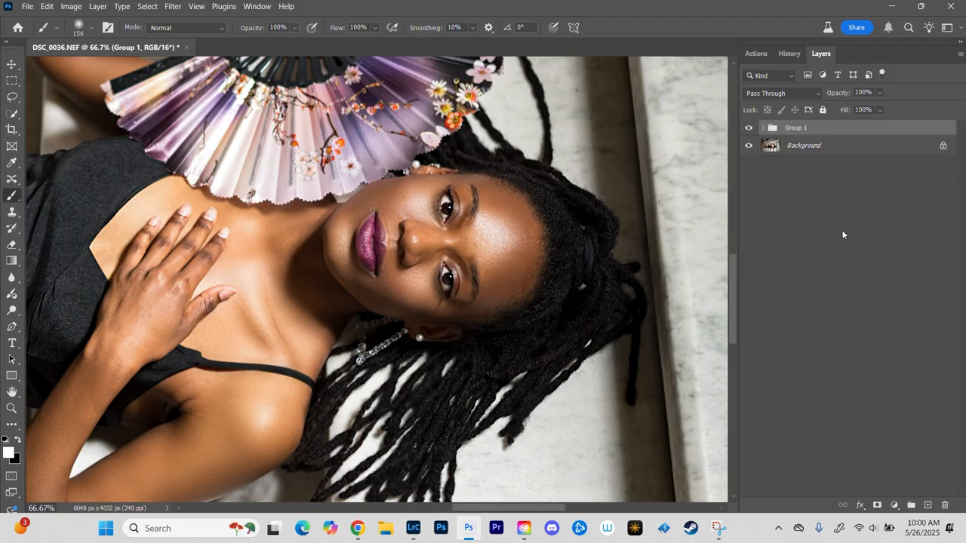
key(ctrl+minus)
drag(272, 233, 429, 263)
click(750, 128)
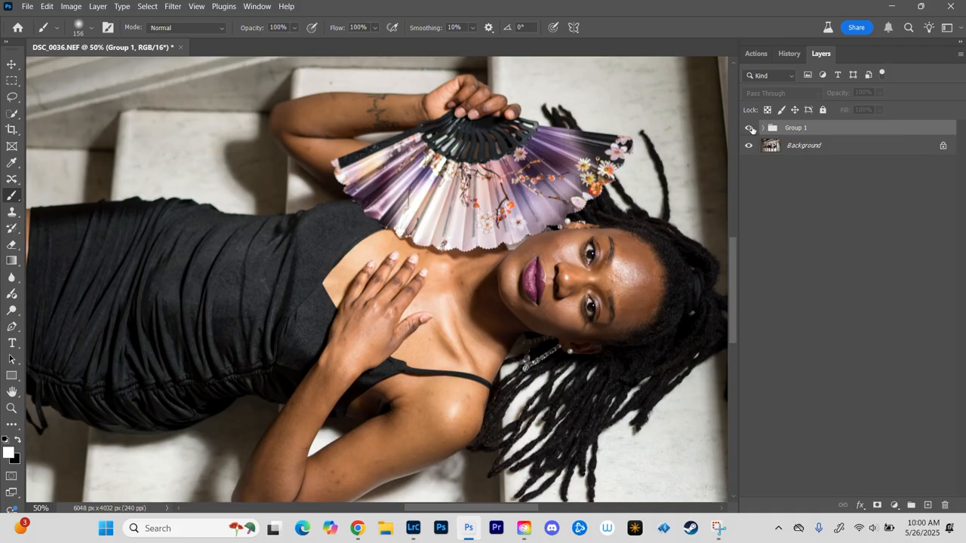
click(749, 128)
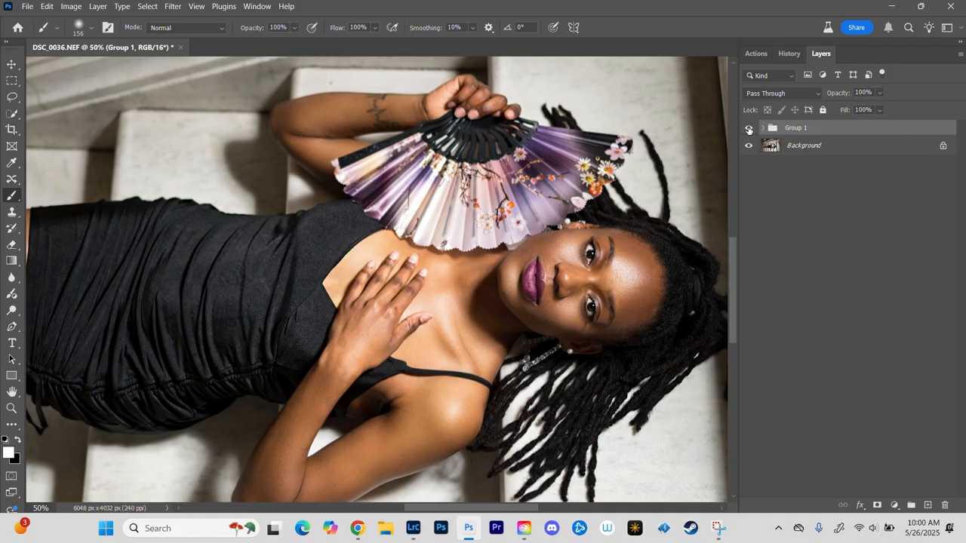
click(749, 129)
click(749, 128)
Step: Compare the retouched group with the original on the legs and dress, and review the whole image
drag(231, 280, 561, 189)
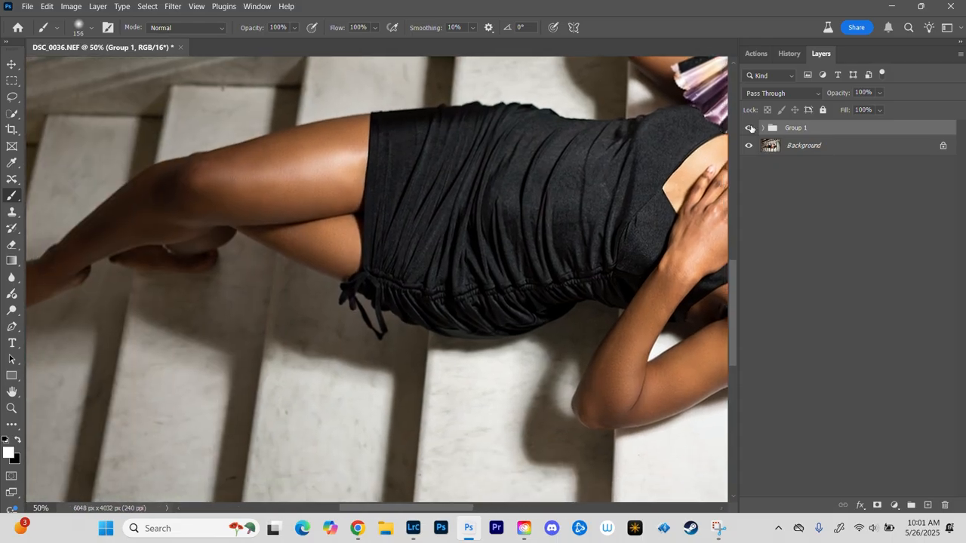
click(750, 129)
click(750, 128)
key(ctrl+minus)
key(ctrl+minus)
key(ctrl+minus)
key(ctrl+plus)
key(ctrl+plus)
key(ctrl+plus)
drag(623, 201, 339, 347)
Step: Delete Layer 2, Curves 2, D and B, Frequency Sep and Layer 1 from Group 1, keeping Layer 3, and save the document
click(761, 128)
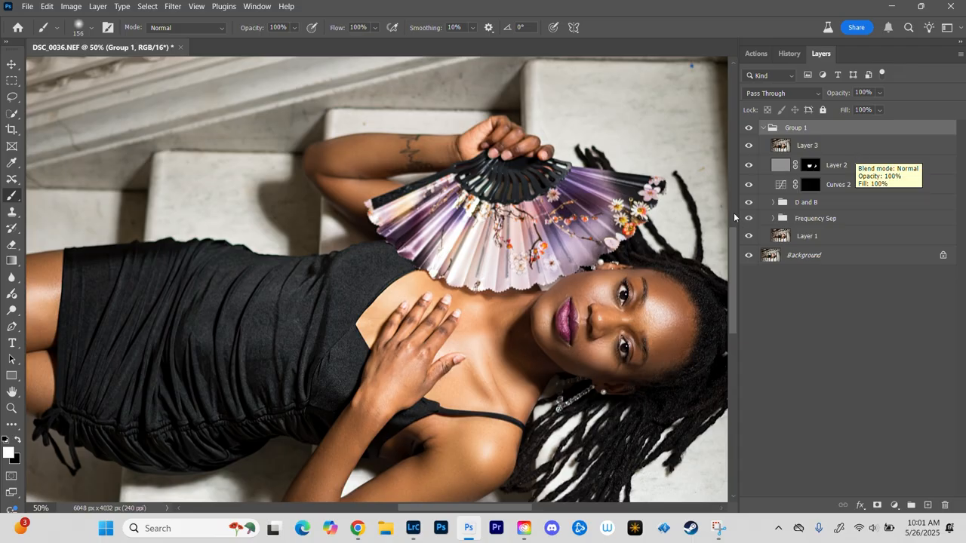
click(891, 166)
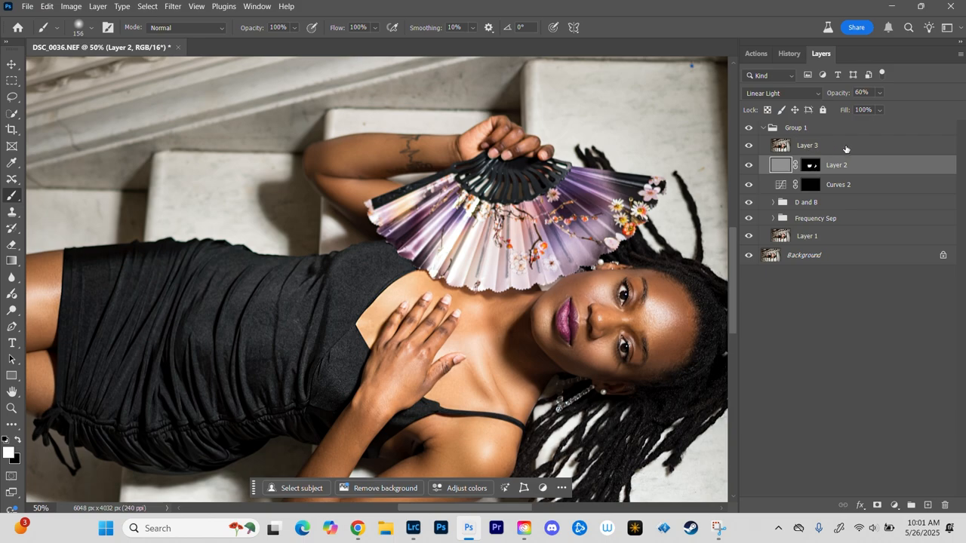
click(809, 148)
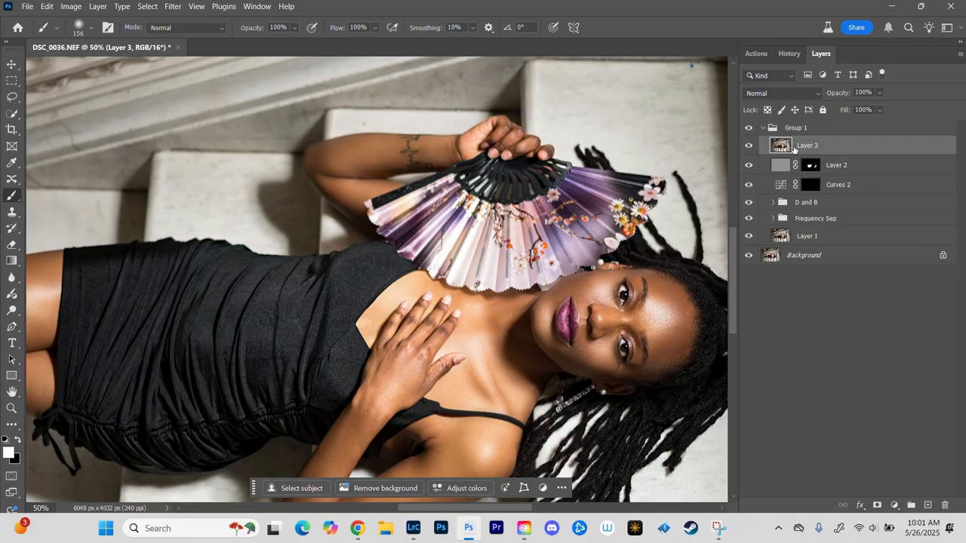
click(869, 170)
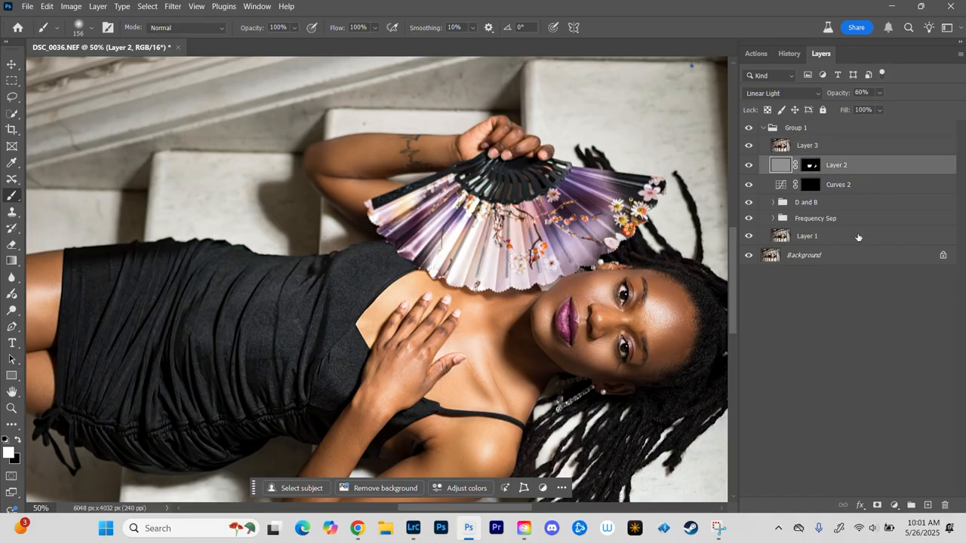
shift+click(860, 236)
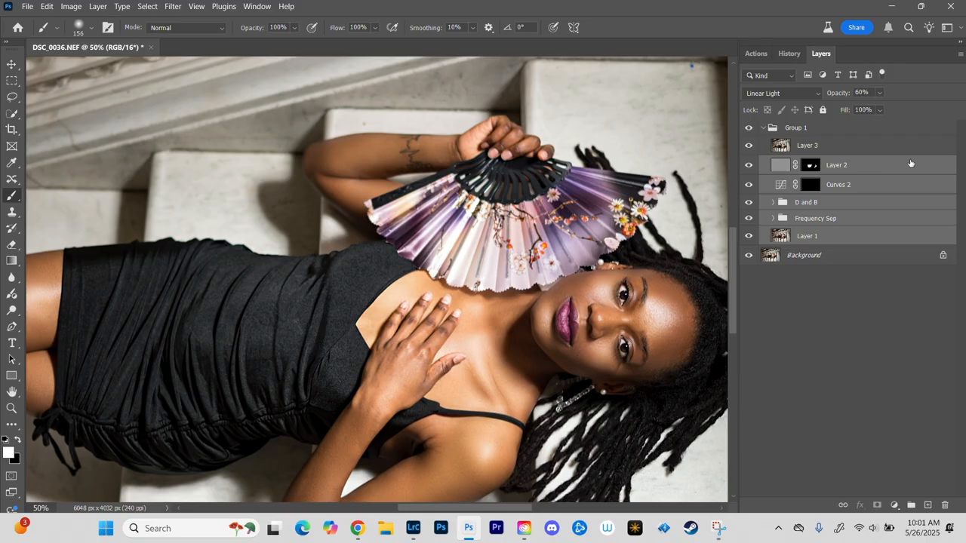
drag(909, 163, 949, 505)
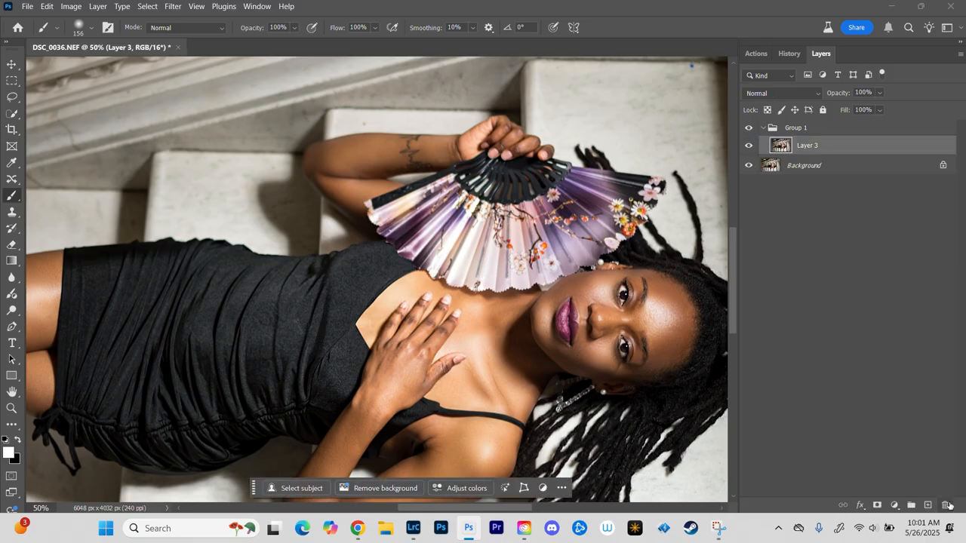
click(761, 129)
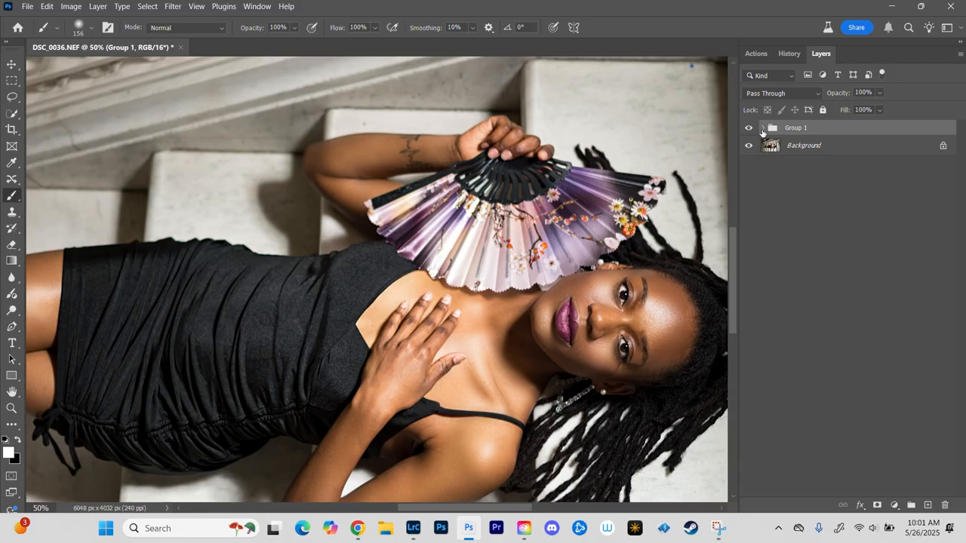
key(ctrl+s)
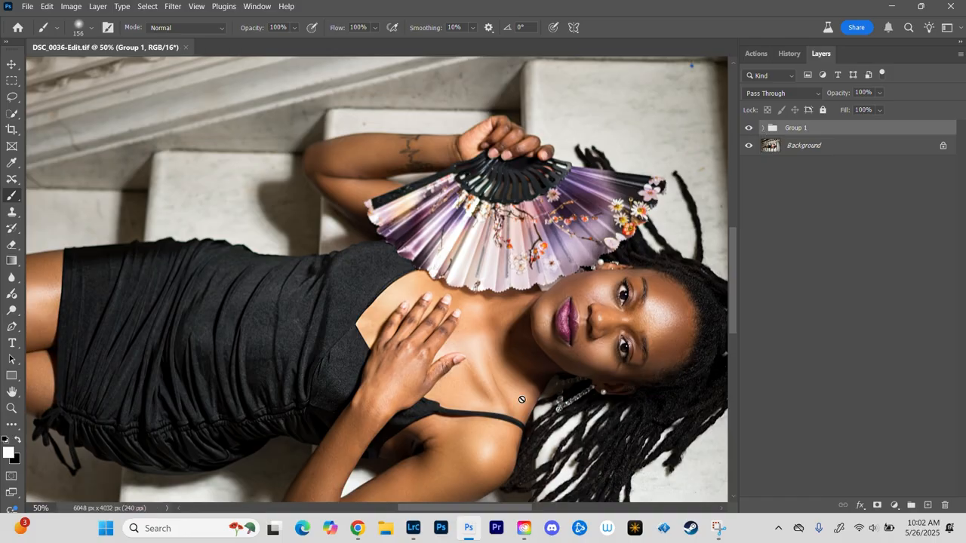
Step: Switch to Lightroom Classic and compare the original DSC_0036.NEF with the retouched DSC_0036-Edit.tif
click(413, 530)
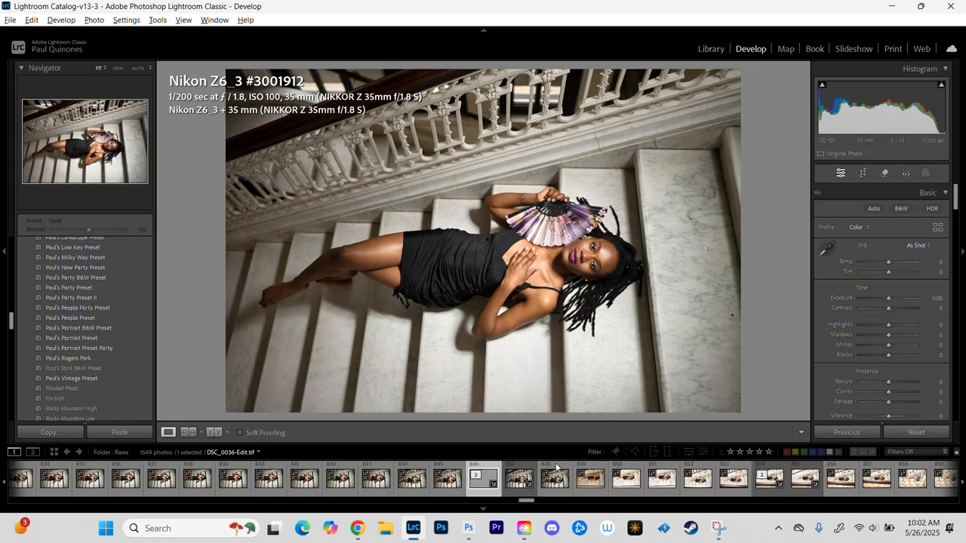
click(512, 492)
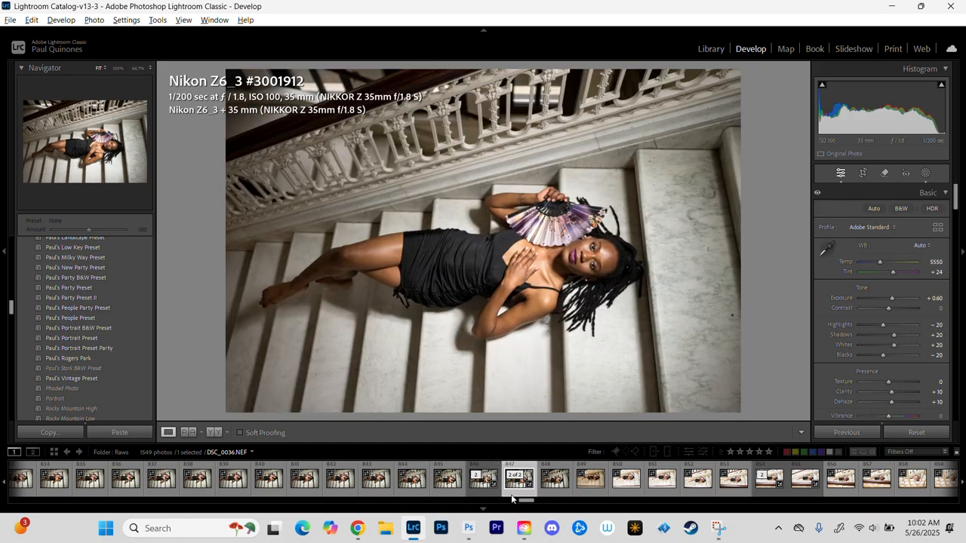
click(480, 491)
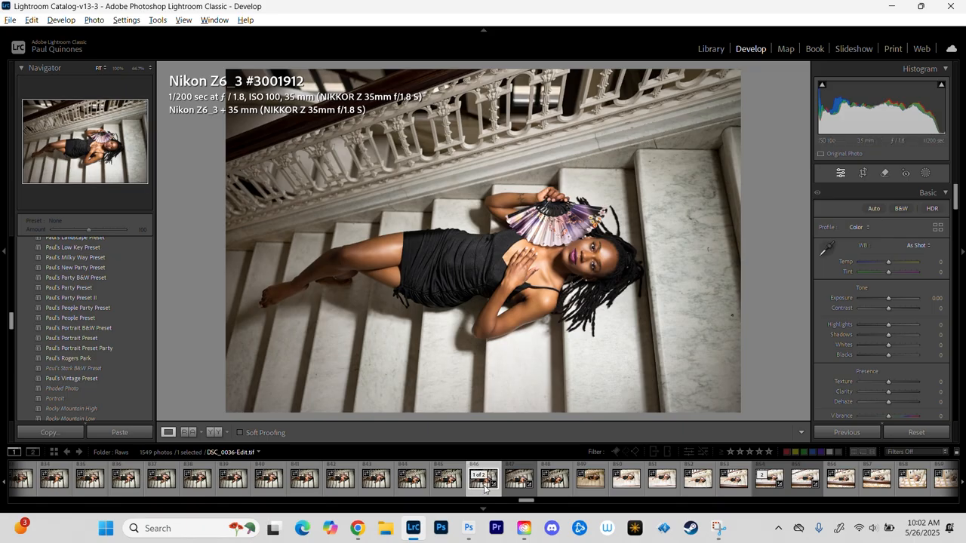
Step: Review the export settings and export DSC_0036-Edit.tif to the Final Edits subfolder on the hard drive
right_click(481, 497)
mouse_move(525, 434)
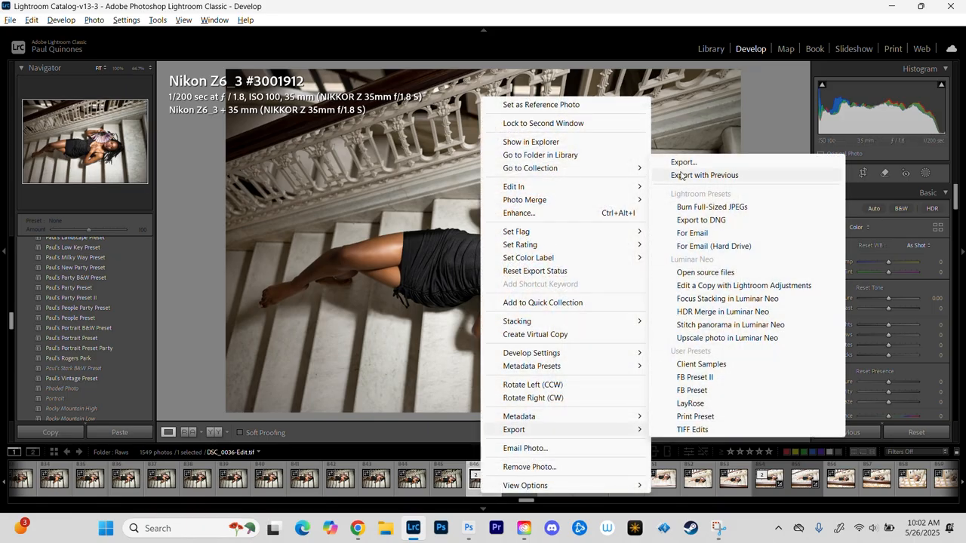
click(690, 163)
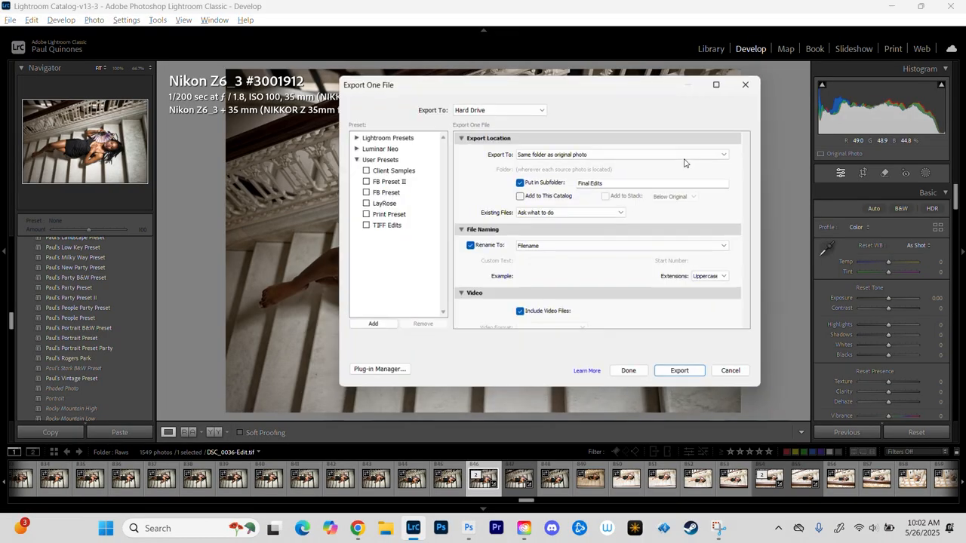
drag(751, 154, 749, 283)
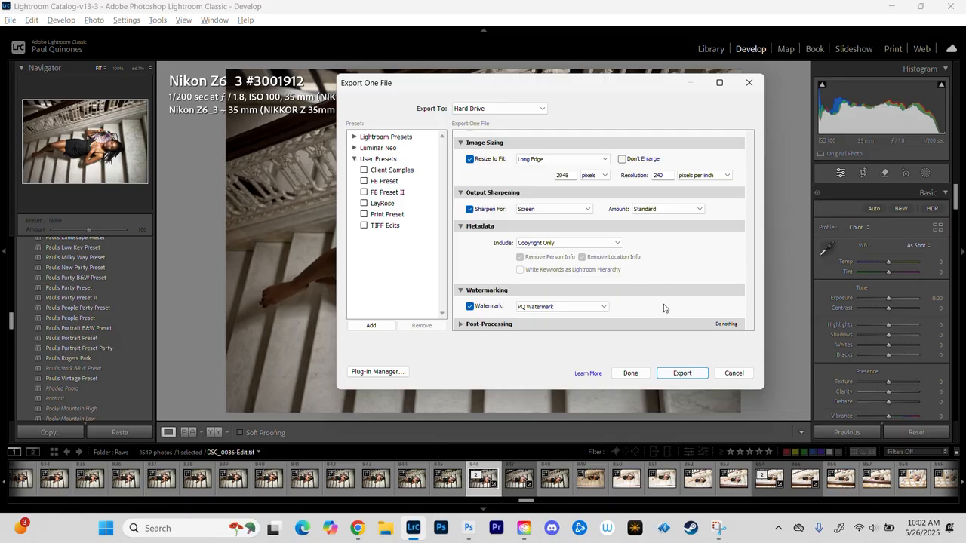
click(682, 374)
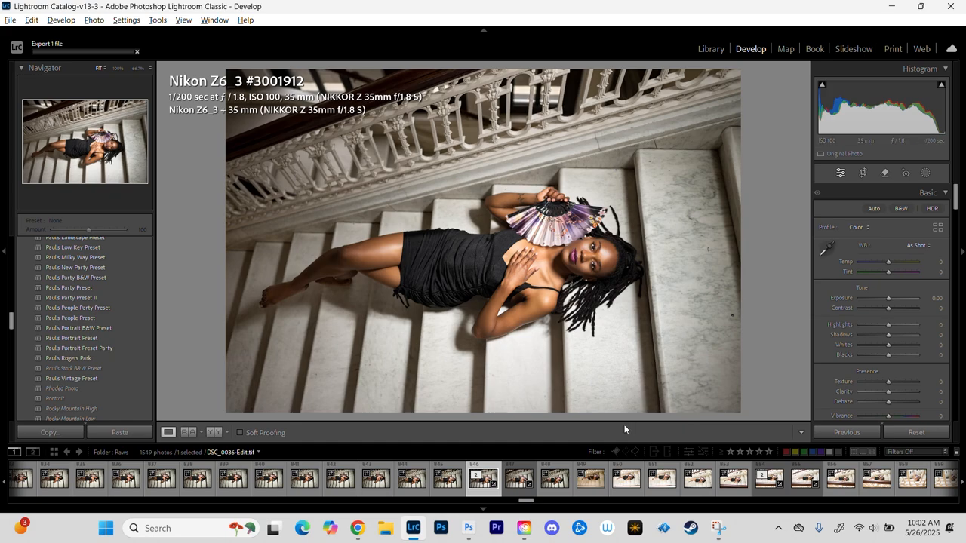